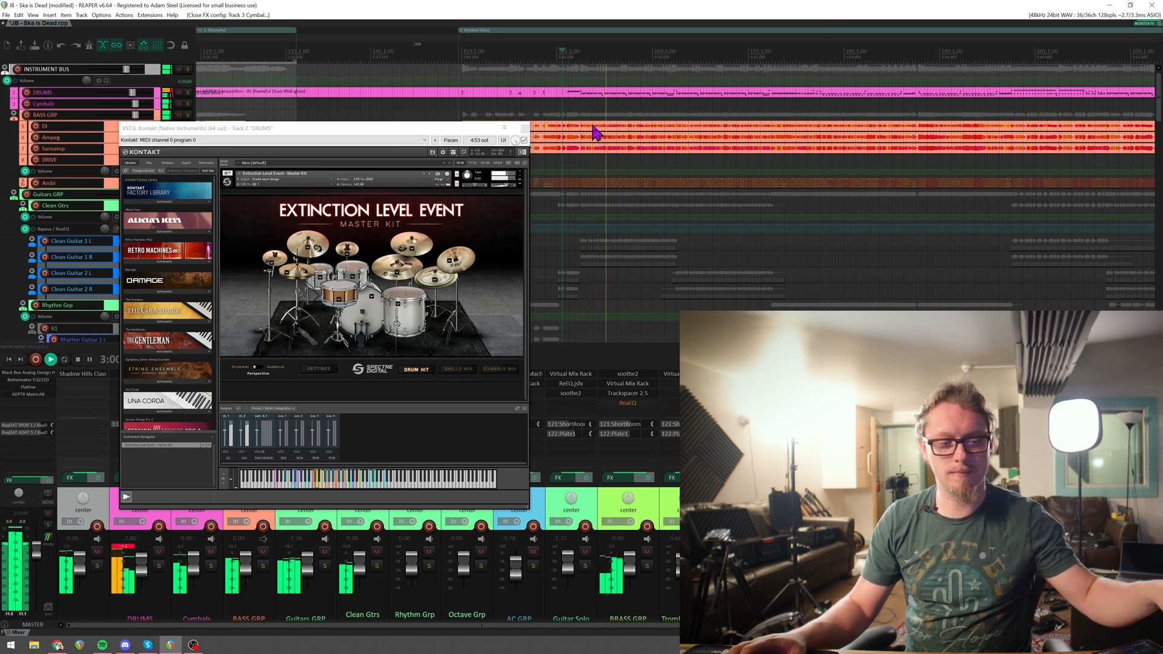
# Solo the DRUMS and Cymbals tracks and play the section back to hear only the kit.
pyautogui.scroll(-2, 578, 175)
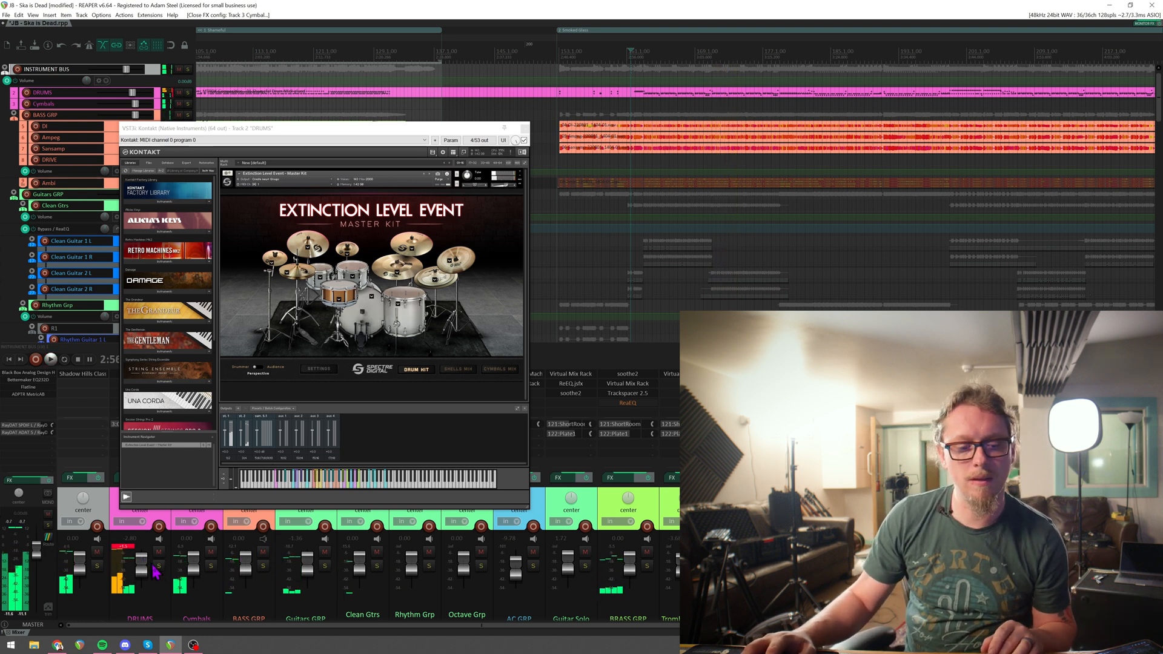
pyautogui.click(158, 566)
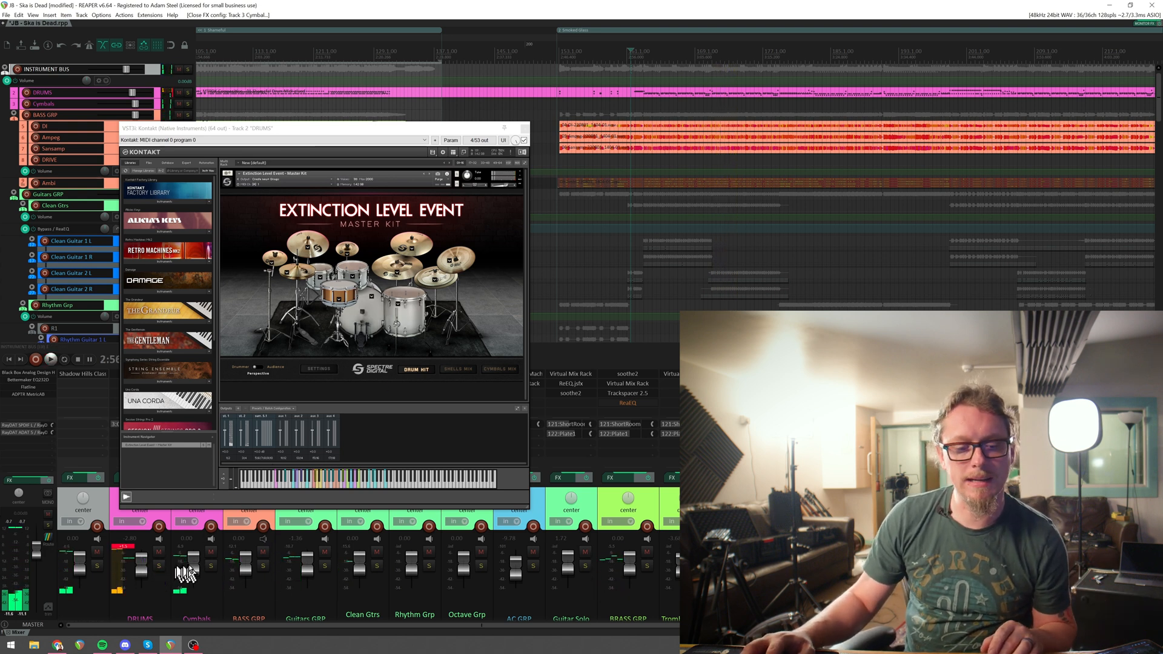
pyautogui.click(211, 566)
pyautogui.press('space')
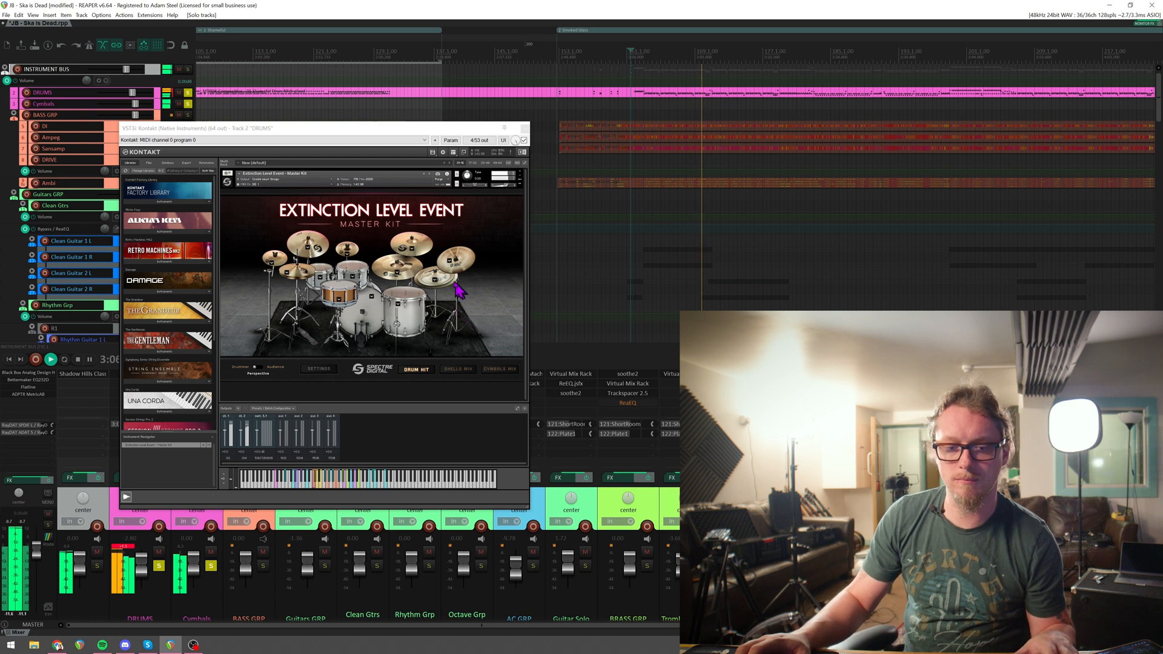
pyautogui.press('space')
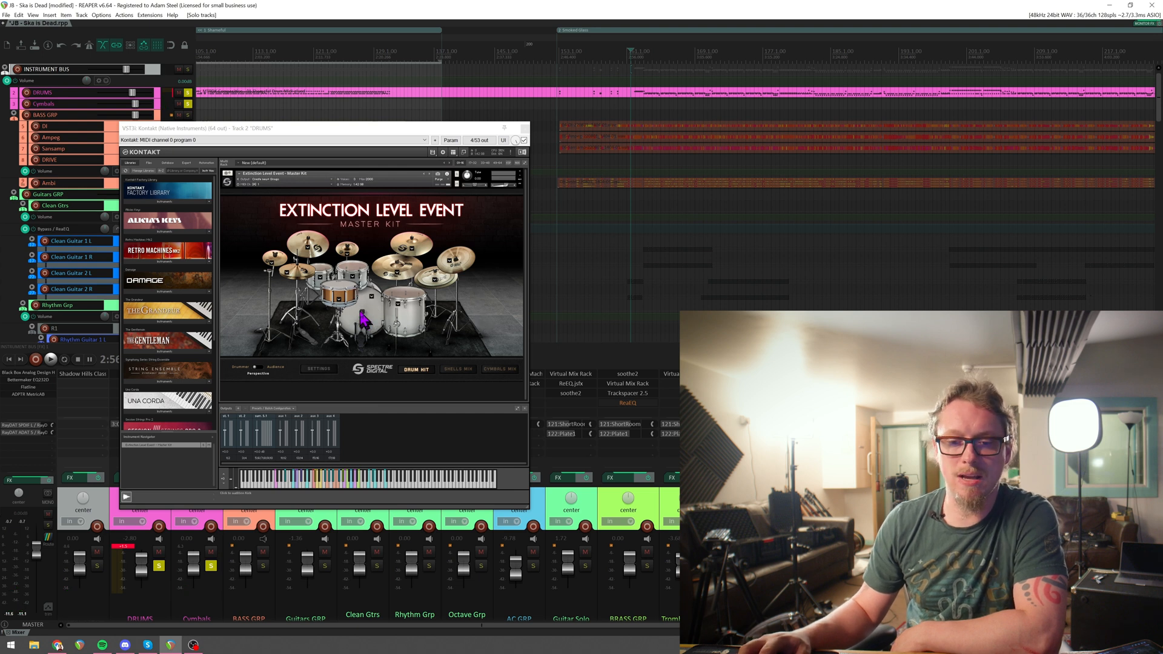
# Audition the kick drum and examine its variant list and its channels on the shells mix page.
pyautogui.click(361, 312)
pyautogui.click(362, 311)
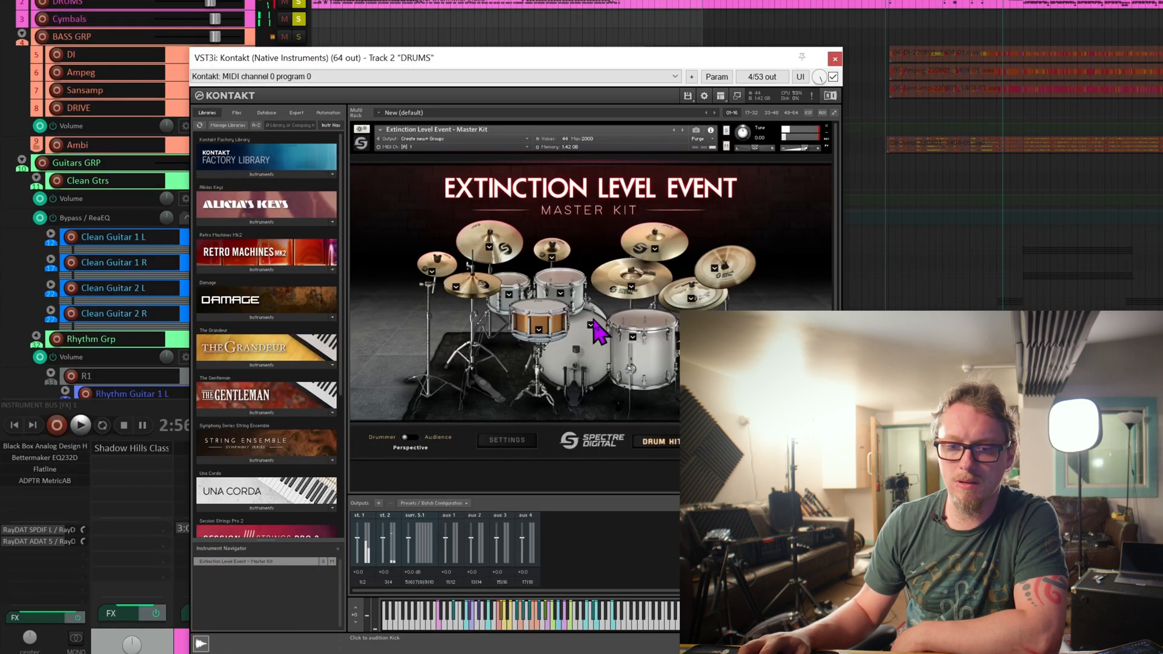
pyautogui.click(371, 293)
pyautogui.click(591, 326)
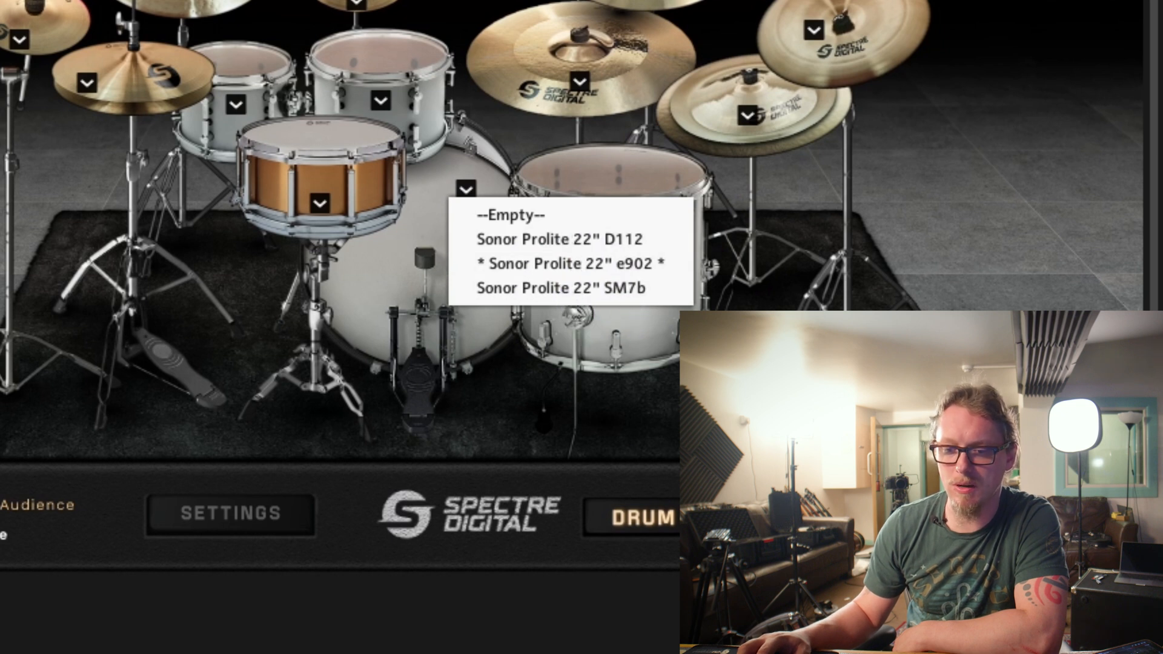
pyautogui.click(848, 515)
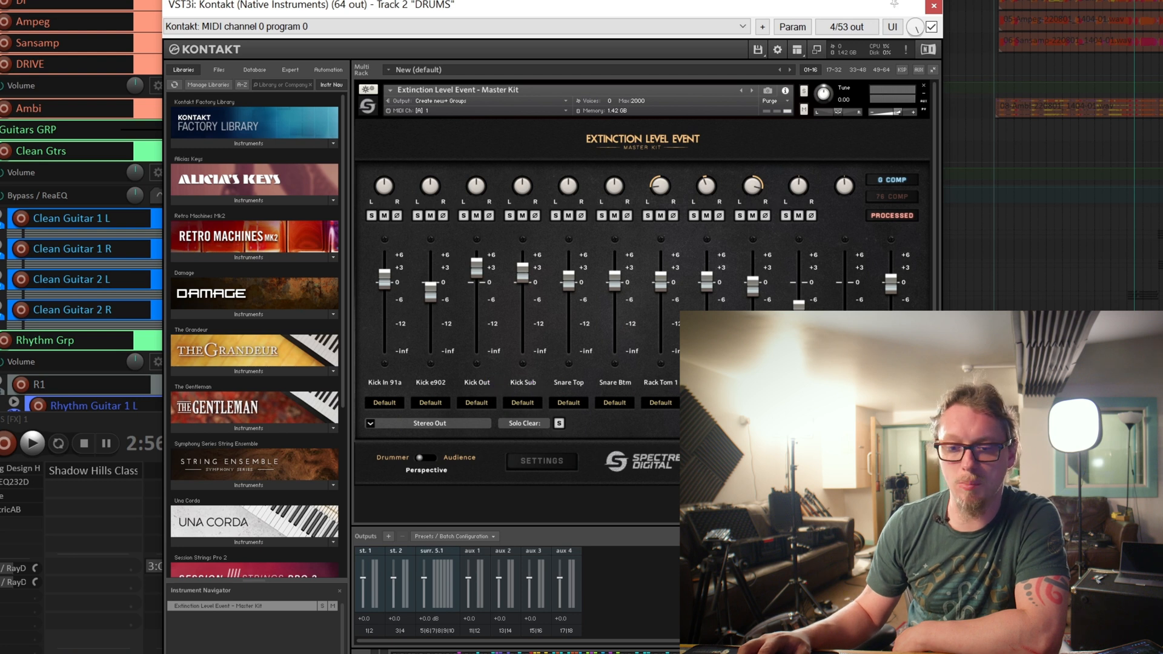
pyautogui.click(742, 461)
# Audition the current kick drum, switch it to Sonor Prolite 22" SM7b and audition that variant.
pyautogui.click(642, 327)
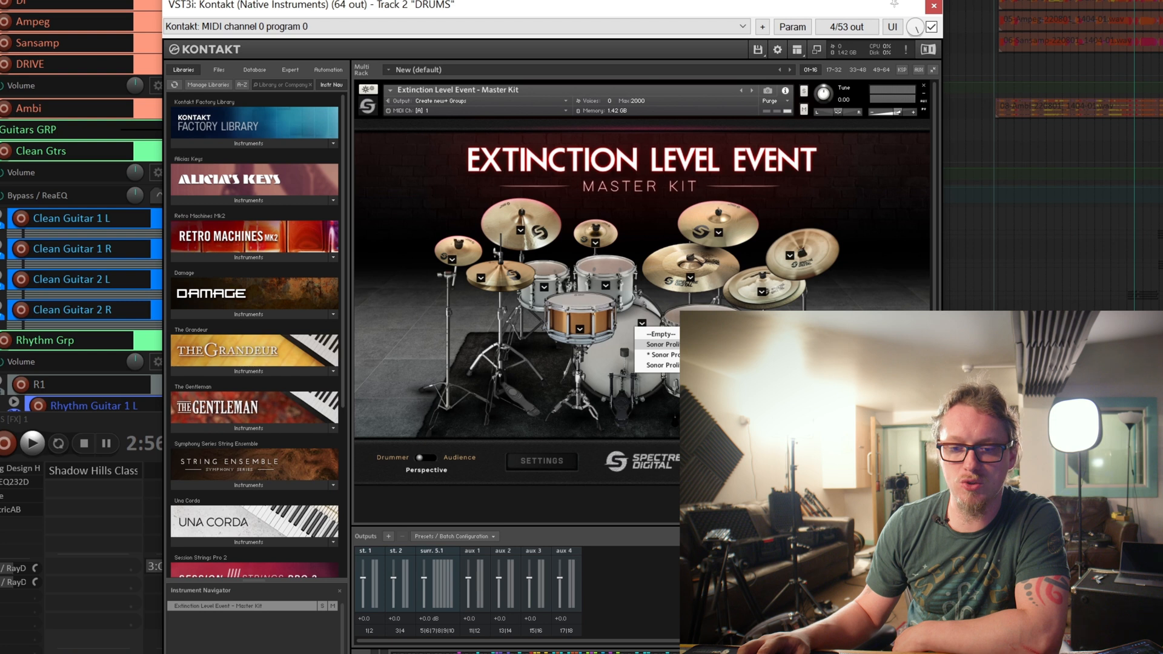
pyautogui.click(614, 356)
pyautogui.click(627, 352)
pyautogui.click(628, 351)
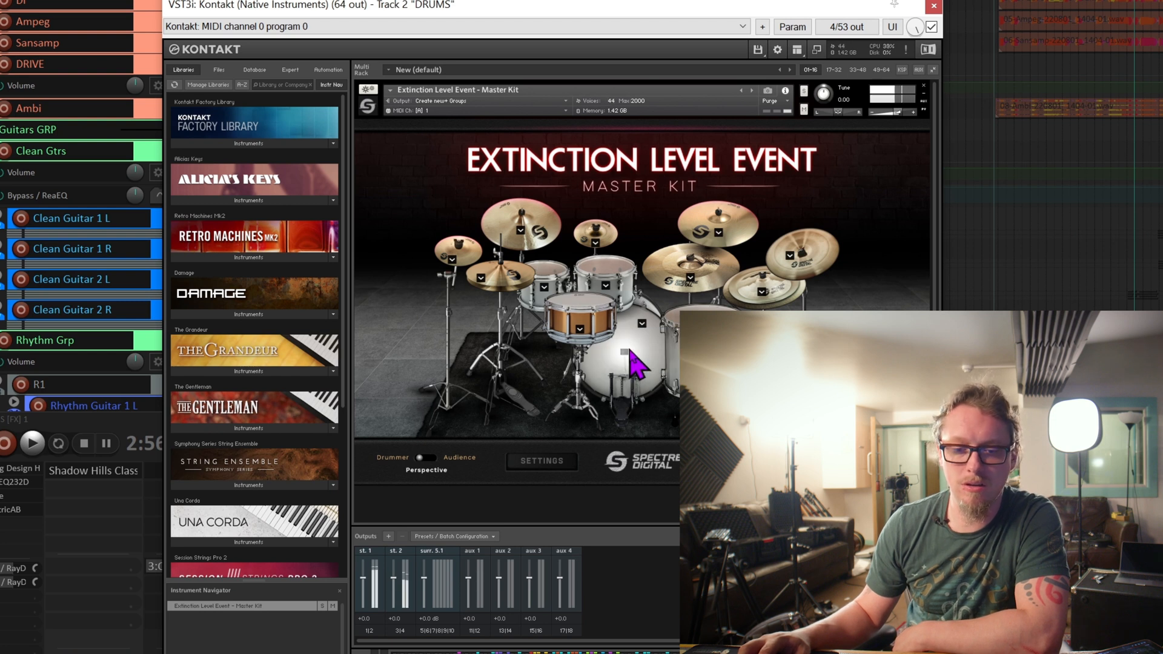
pyautogui.click(640, 327)
pyautogui.click(657, 364)
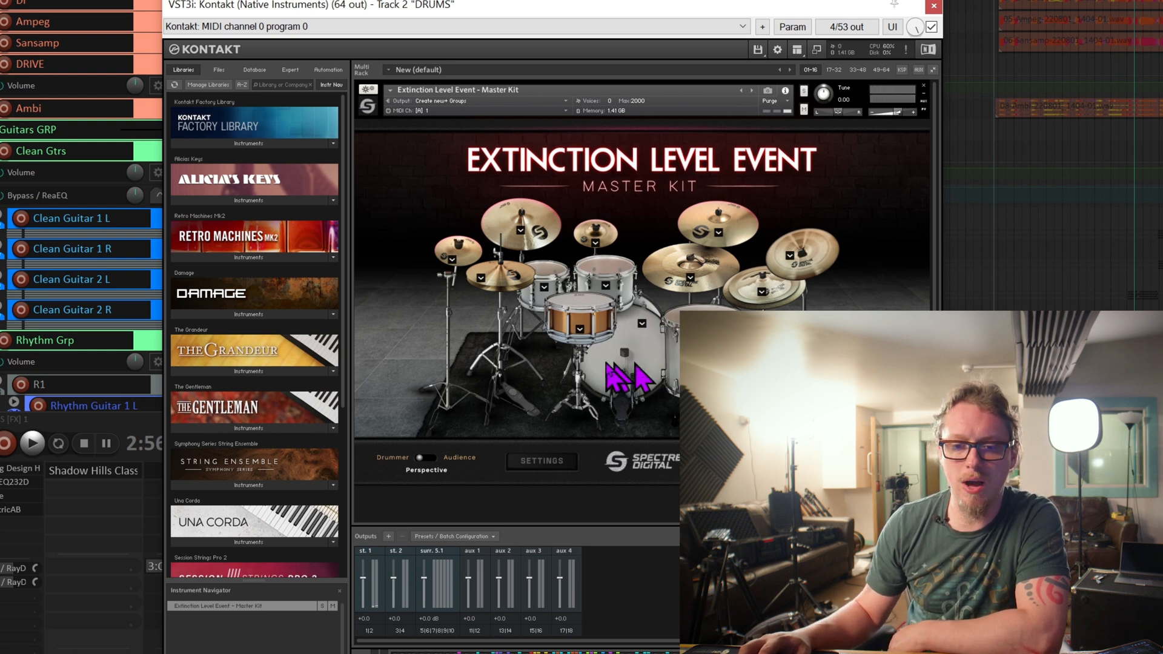
pyautogui.click(628, 349)
# Switch the kick drum to Sonor Prolite 22" D112, audition it and start playing the drum part.
pyautogui.click(642, 324)
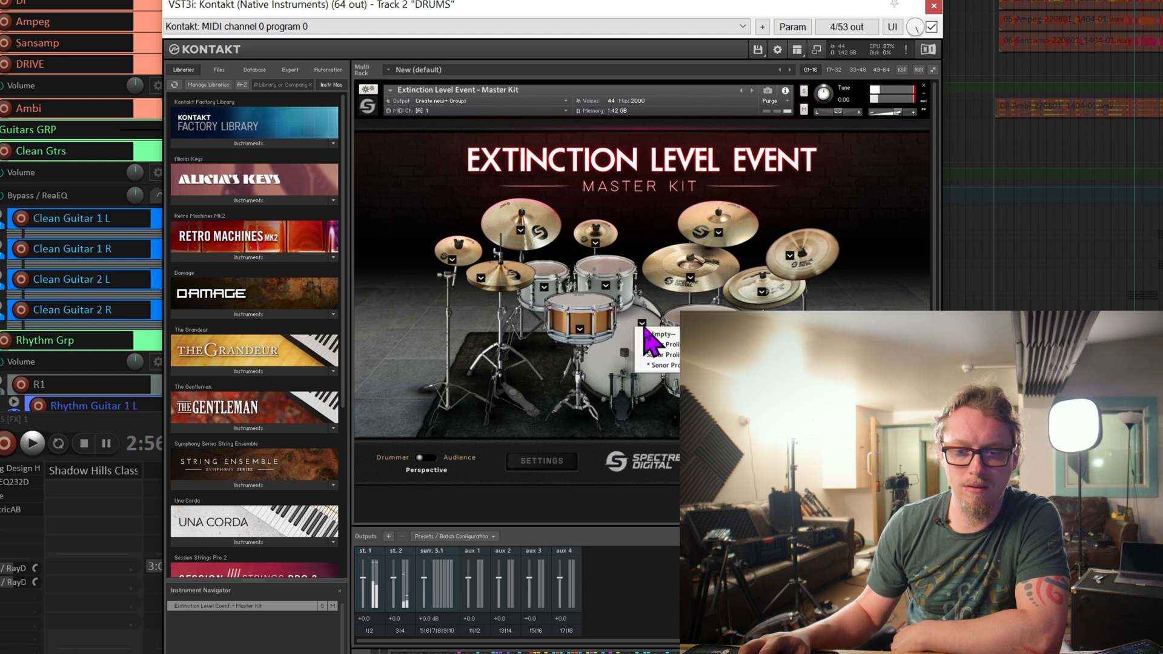
pyautogui.click(669, 353)
pyautogui.click(623, 351)
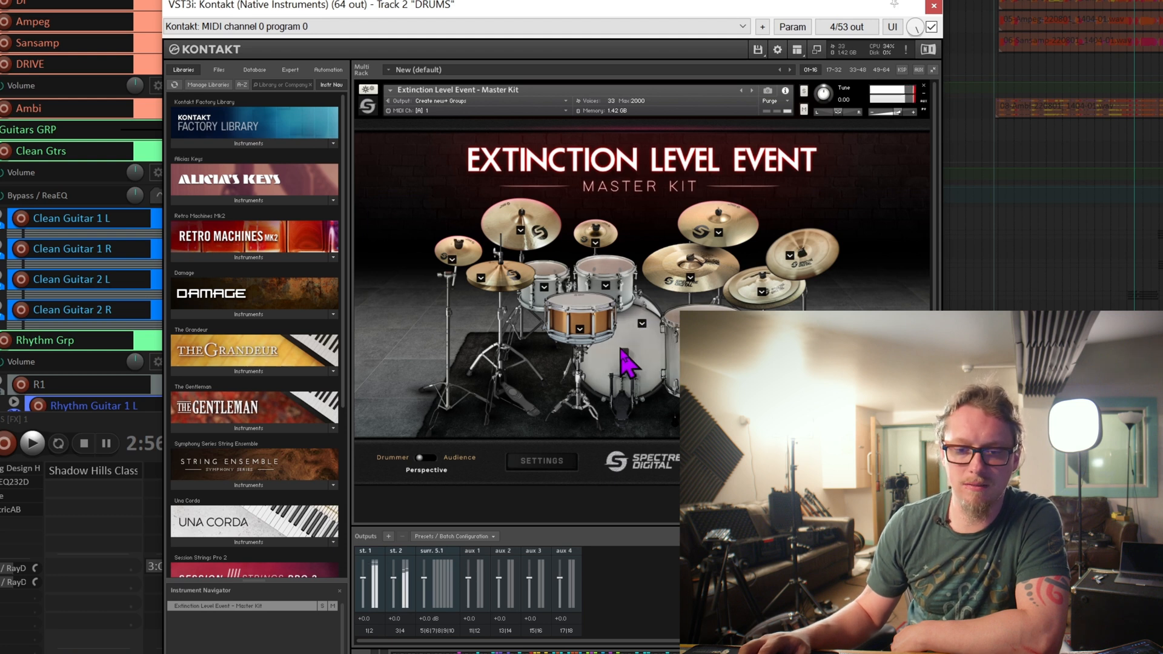
pyautogui.press('space')
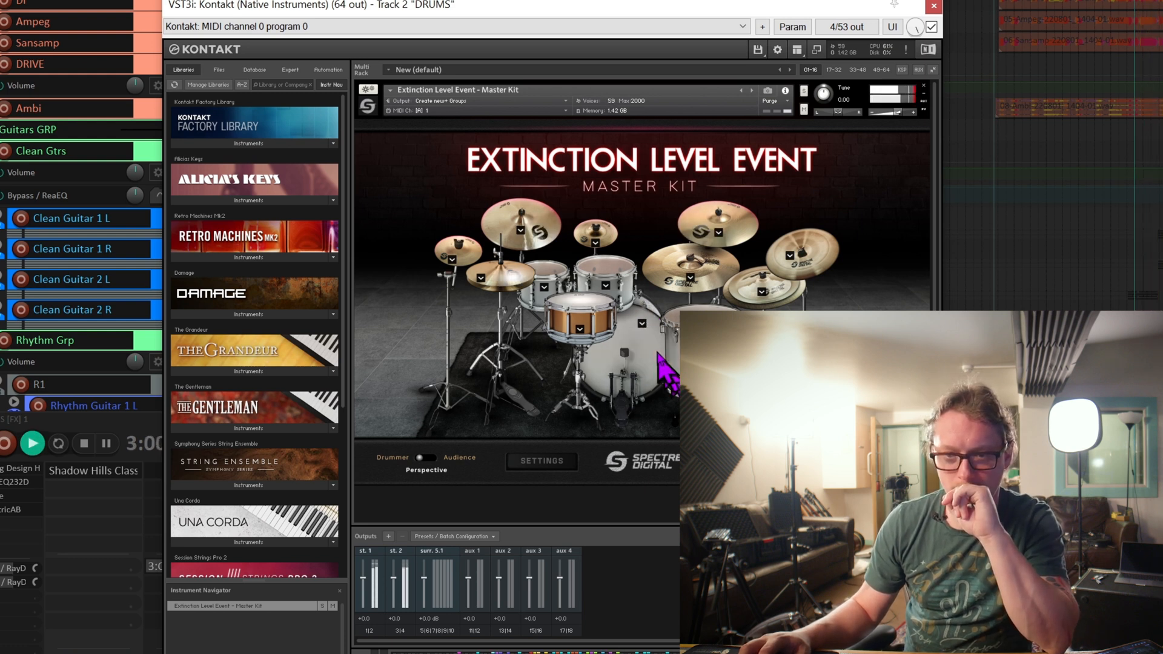
# Switch the kick drum to Sonor Prolite 22" SM7b during playback, listen to it in the beat and stop.
pyautogui.click(642, 323)
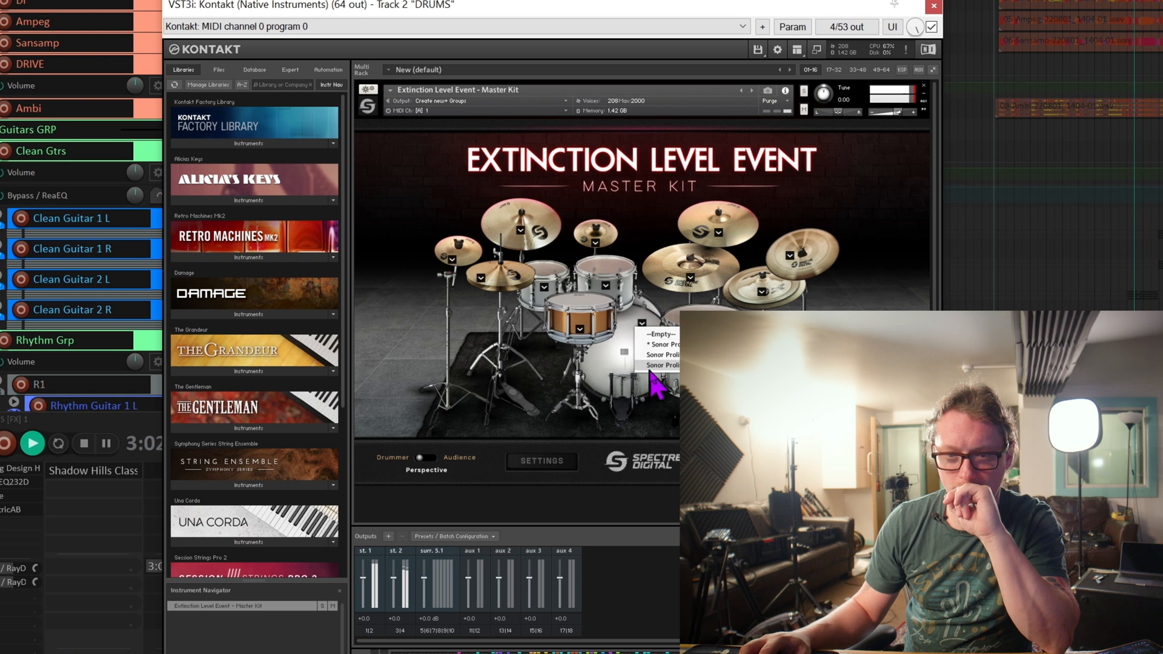
pyautogui.click(645, 368)
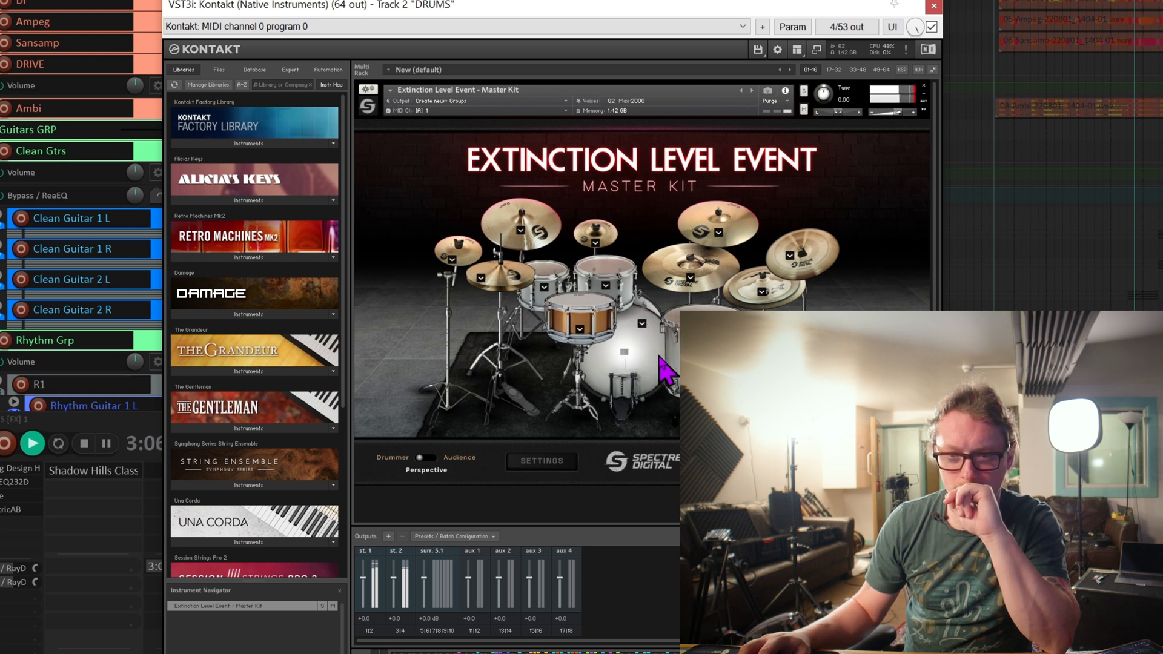
pyautogui.press('space')
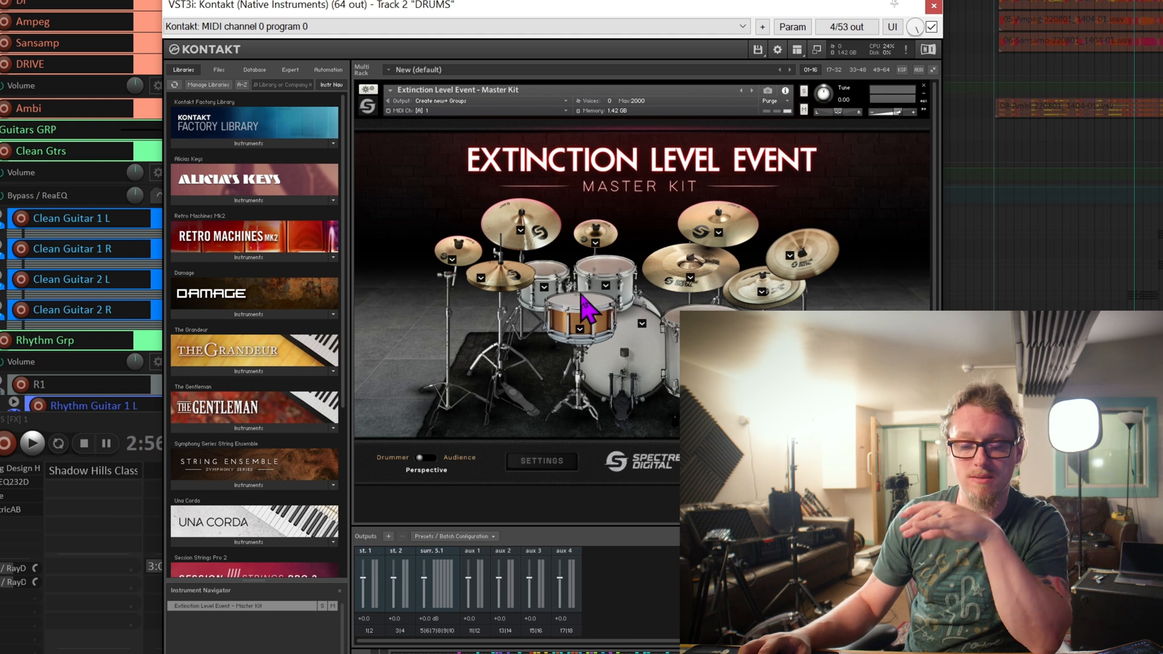
# Audition the snare, examine its list of variants and play the drum part with the current snare.
pyautogui.click(577, 302)
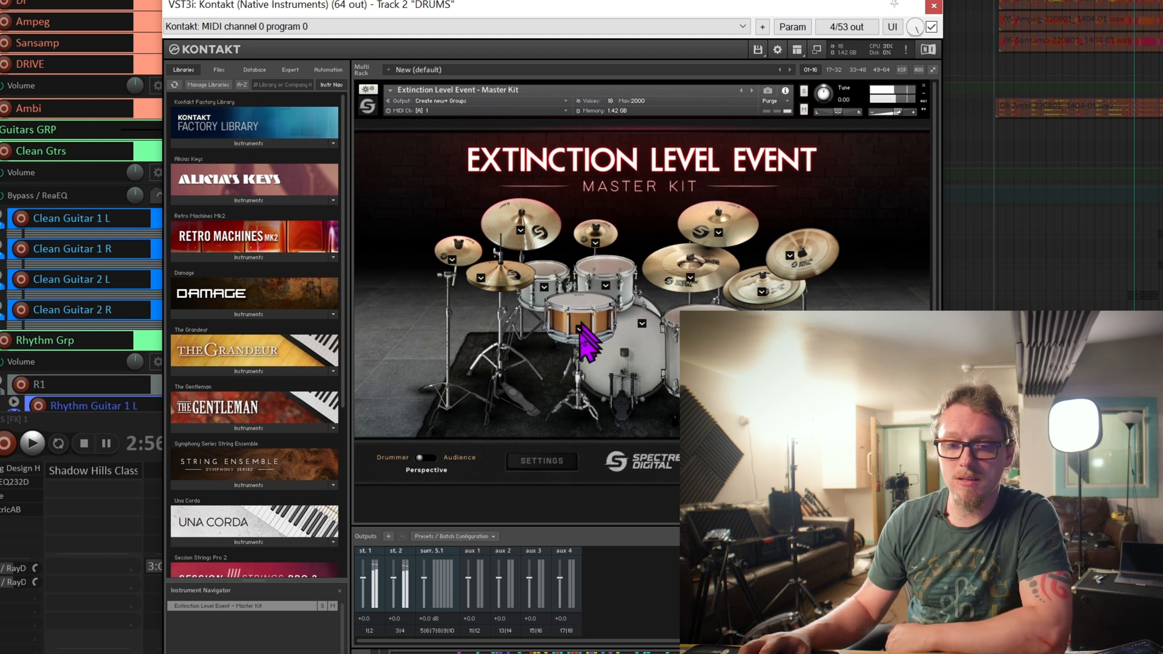
pyautogui.click(580, 329)
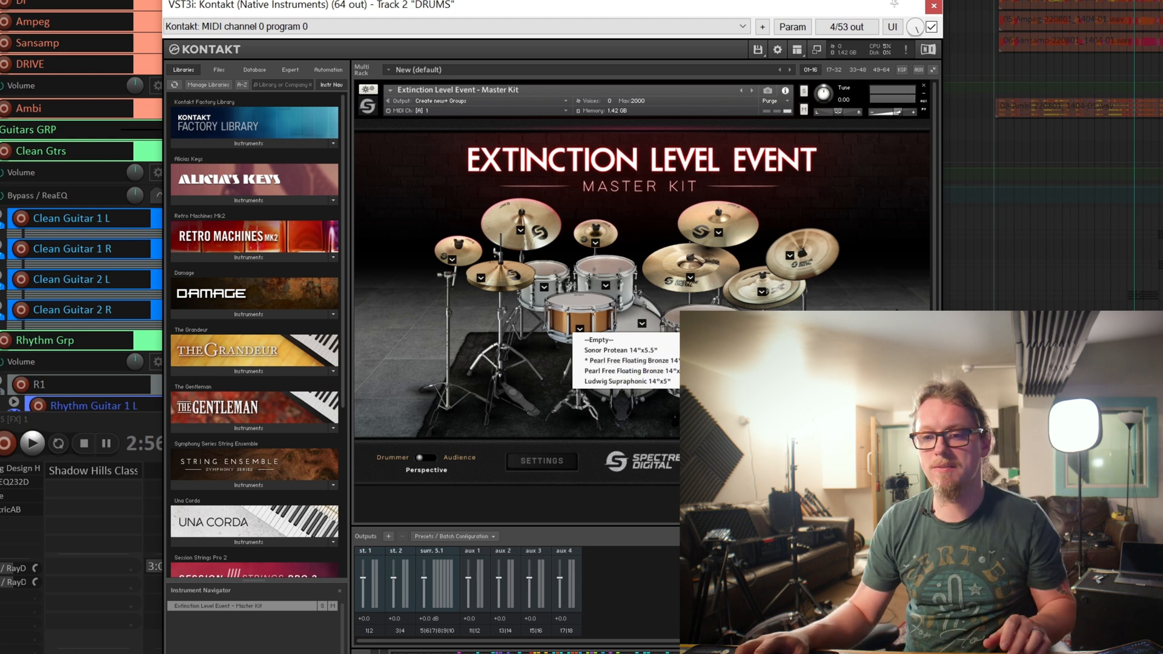
pyautogui.click(803, 309)
pyautogui.press('space')
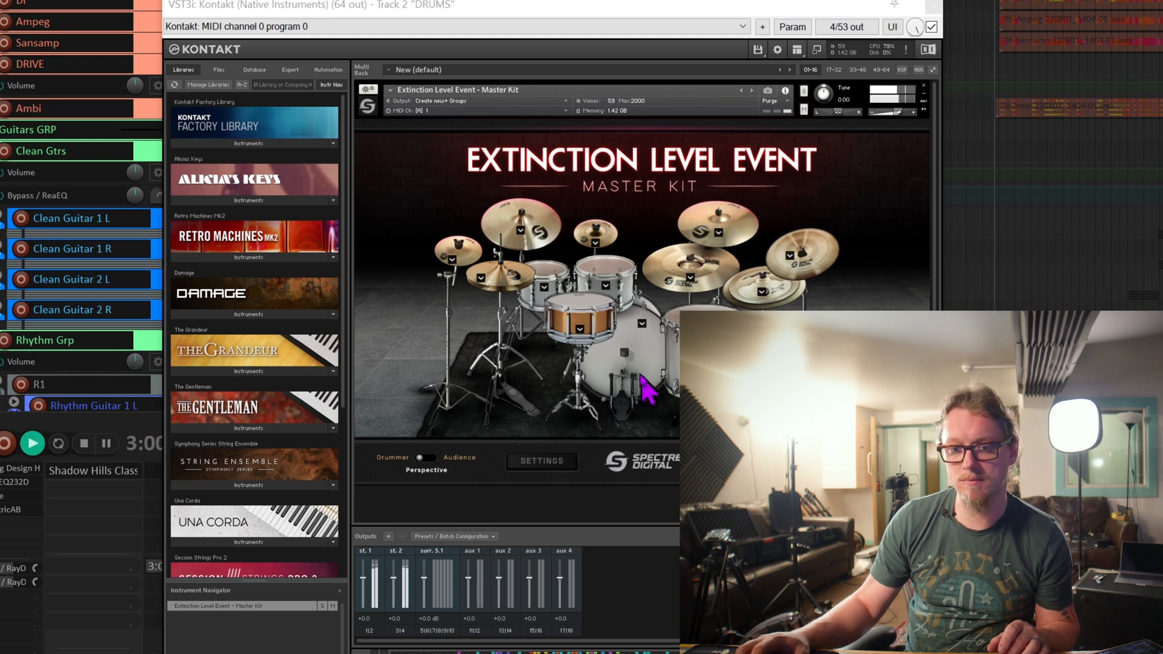
pyautogui.press('space')
# Switch the snare to Sonor Protean 14"x5.5" and play the drum part to compare its sound.
pyautogui.click(580, 330)
pyautogui.click(614, 368)
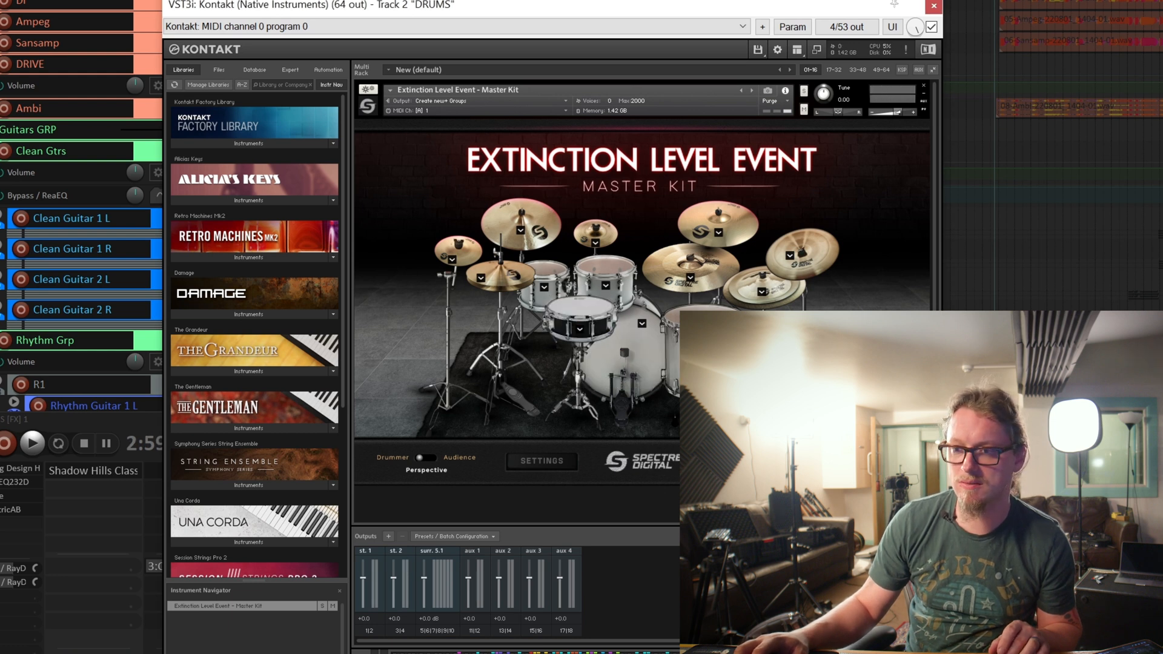
pyautogui.press('space')
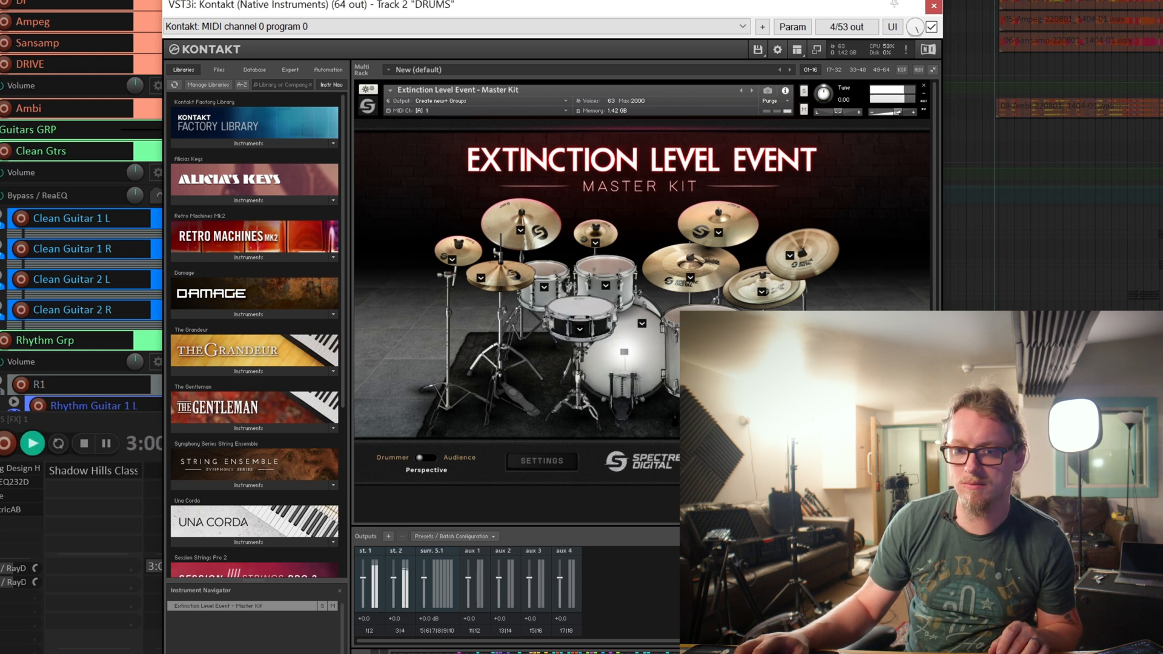
pyautogui.press('space')
# Switch the snare to a Pearl Free Floating Bronze 14" and play the drum part to compare it.
pyautogui.click(580, 330)
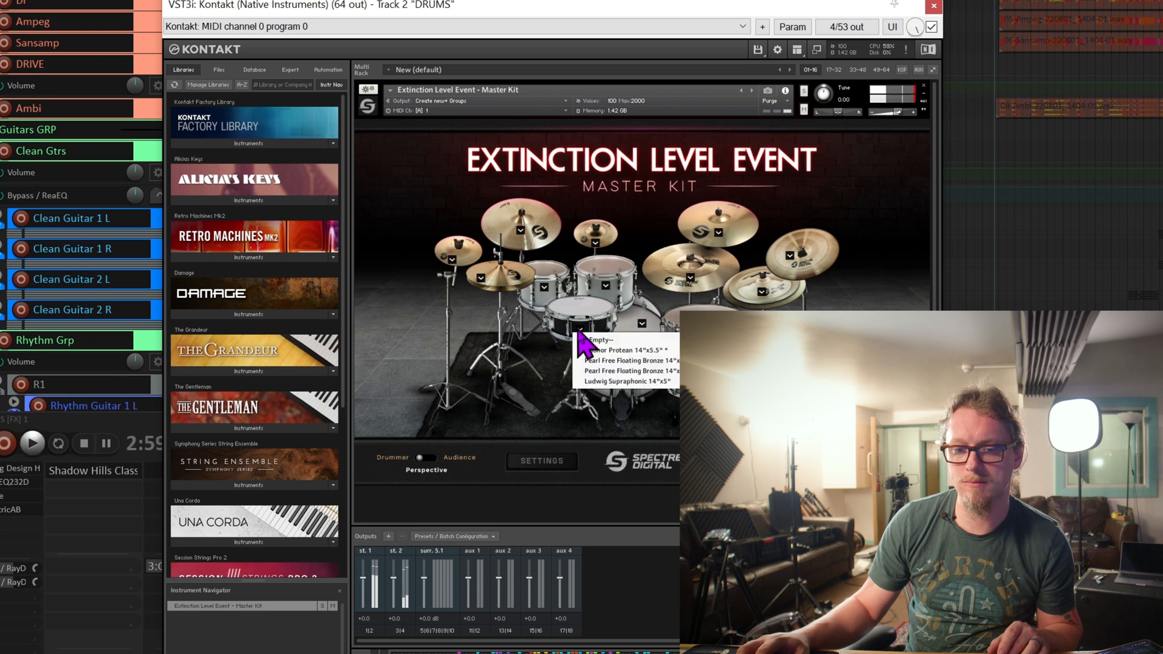
pyautogui.click(594, 362)
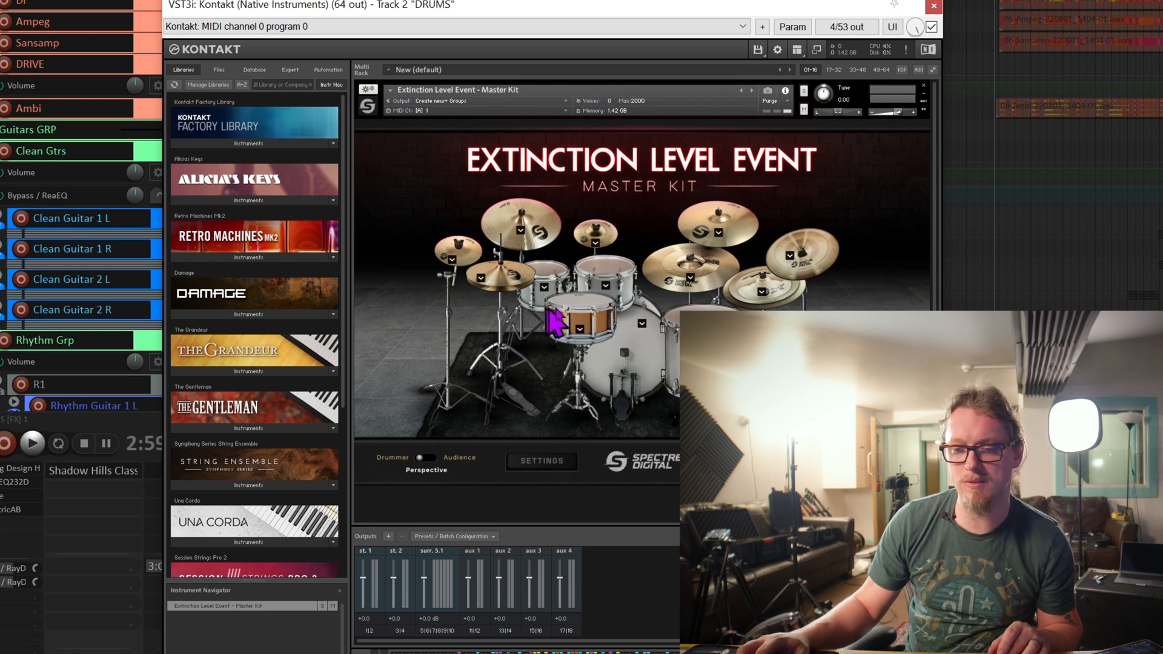
pyautogui.press('space')
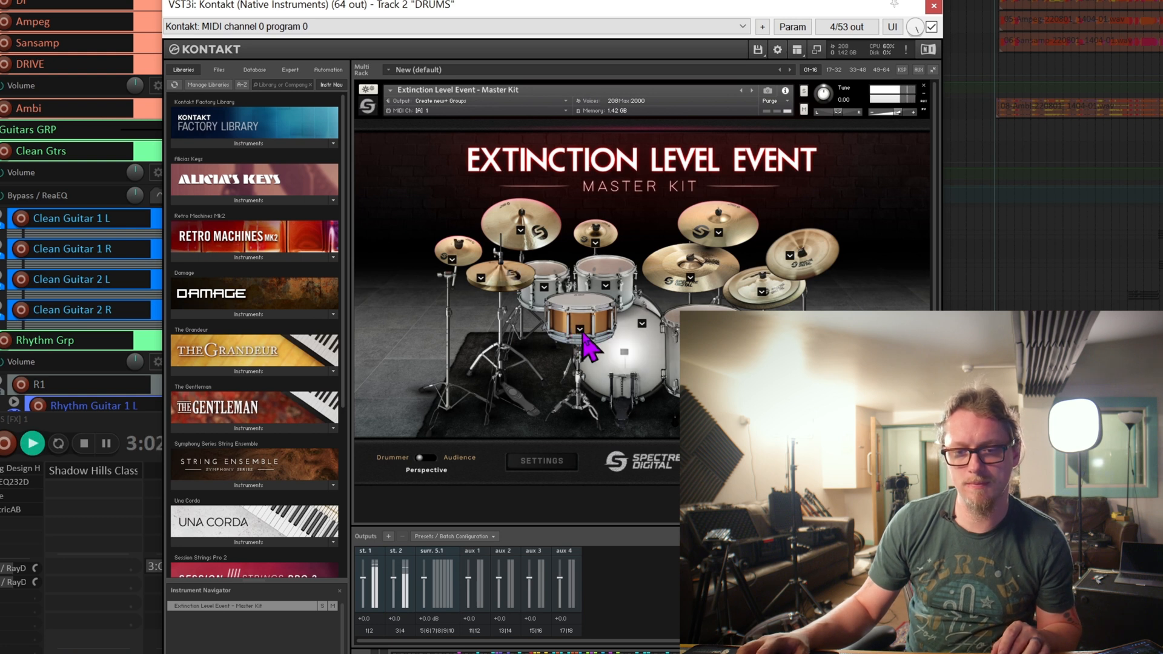
pyautogui.press('space')
# Switch the snare to Ludwig Supraphonic 14"x5" and play the drum part with it.
pyautogui.click(579, 330)
pyautogui.click(594, 361)
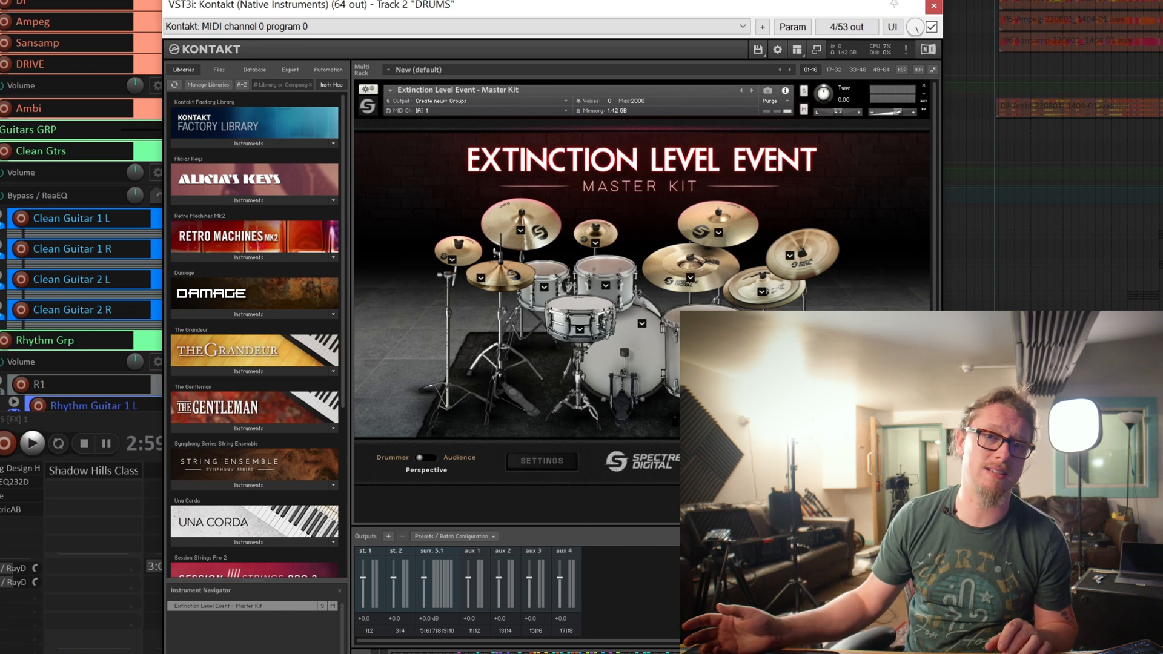
pyautogui.press('space')
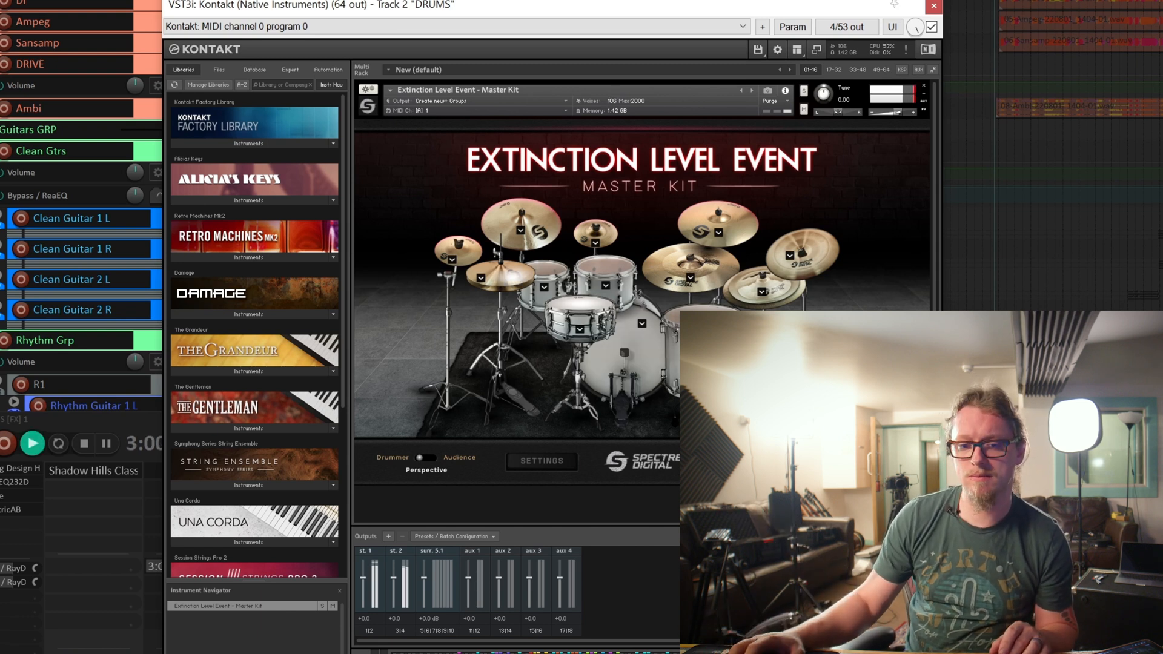
pyautogui.press('space')
# Set the snare to the first Pearl Free Floating Bronze 14" variant and audition several hits.
pyautogui.click(579, 330)
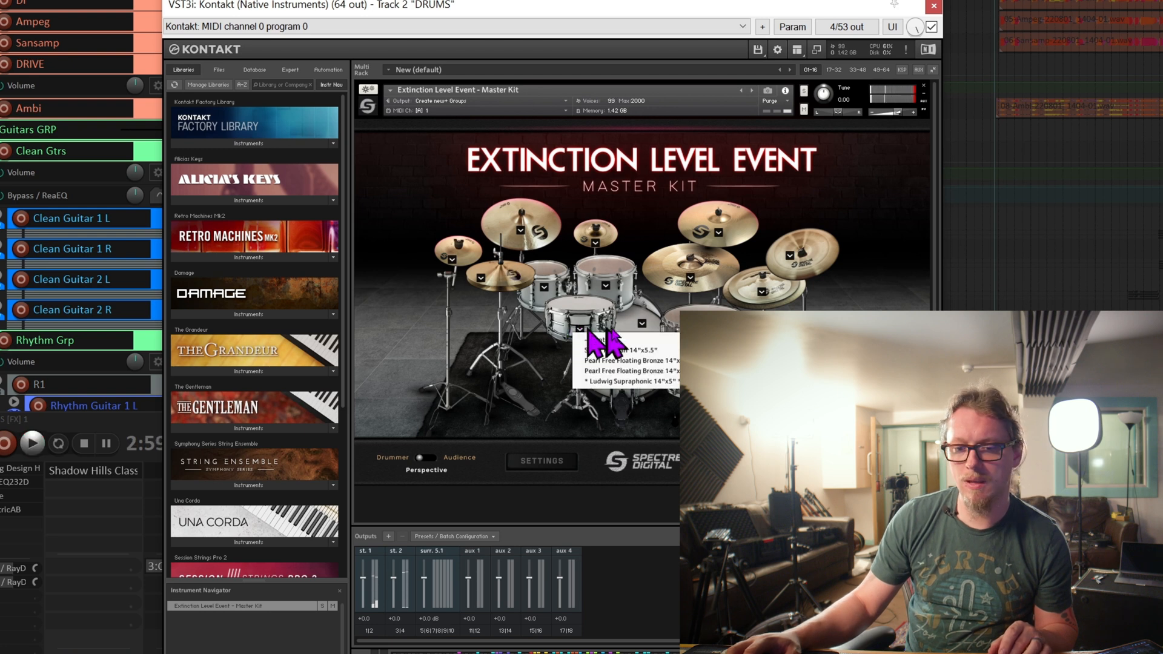
pyautogui.click(636, 361)
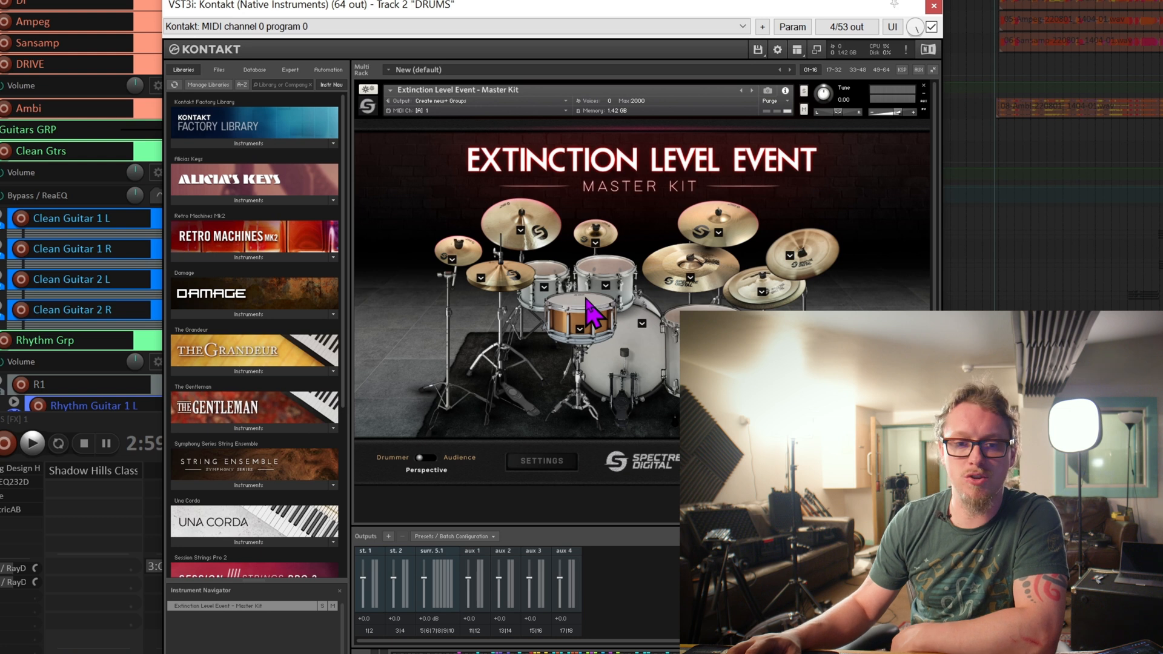
pyautogui.click(585, 297)
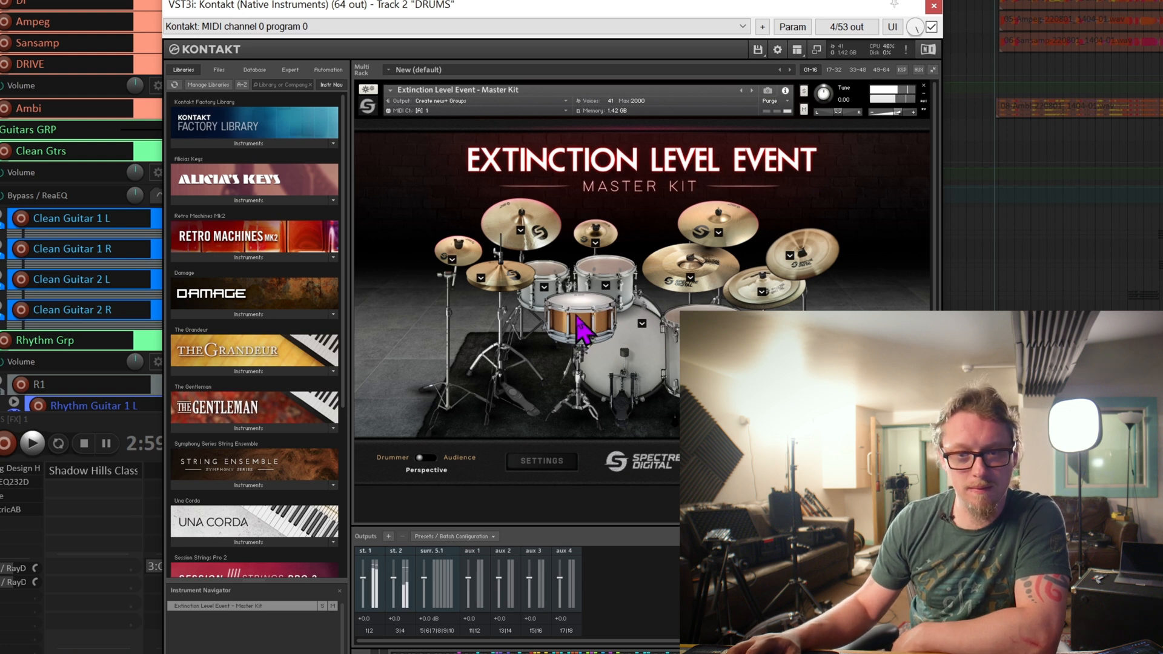
pyautogui.click(576, 315)
pyautogui.click(576, 315)
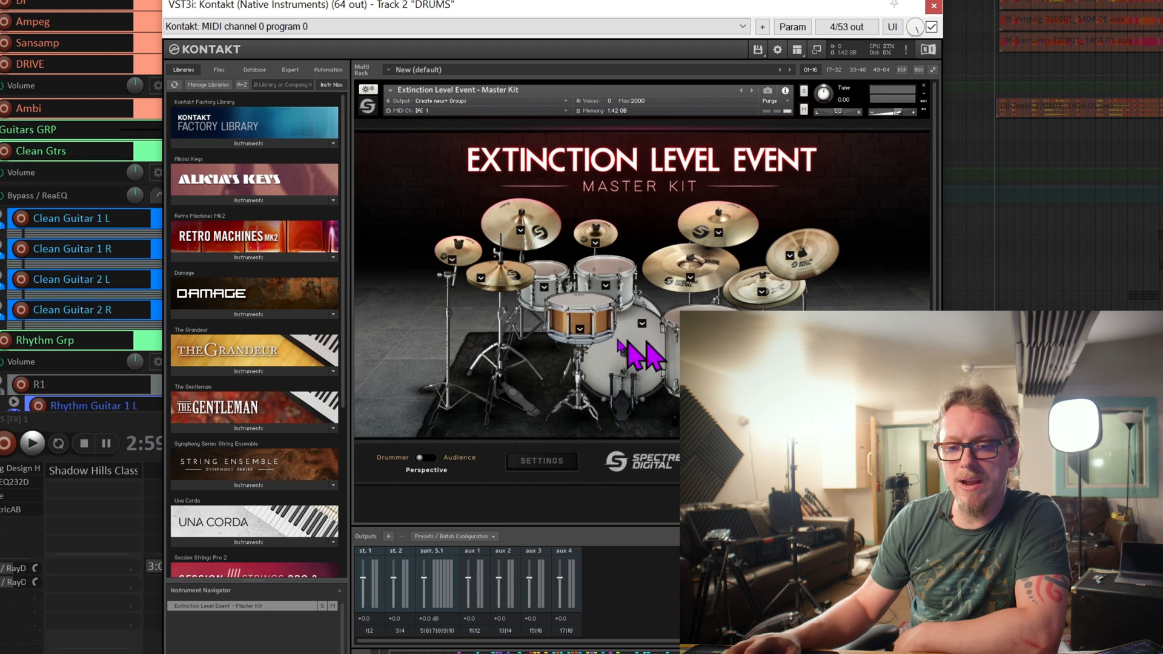
# Audition the 10-inch rack tom and examine the variant lists of the 10-inch and 12-inch rack toms.
pyautogui.click(544, 287)
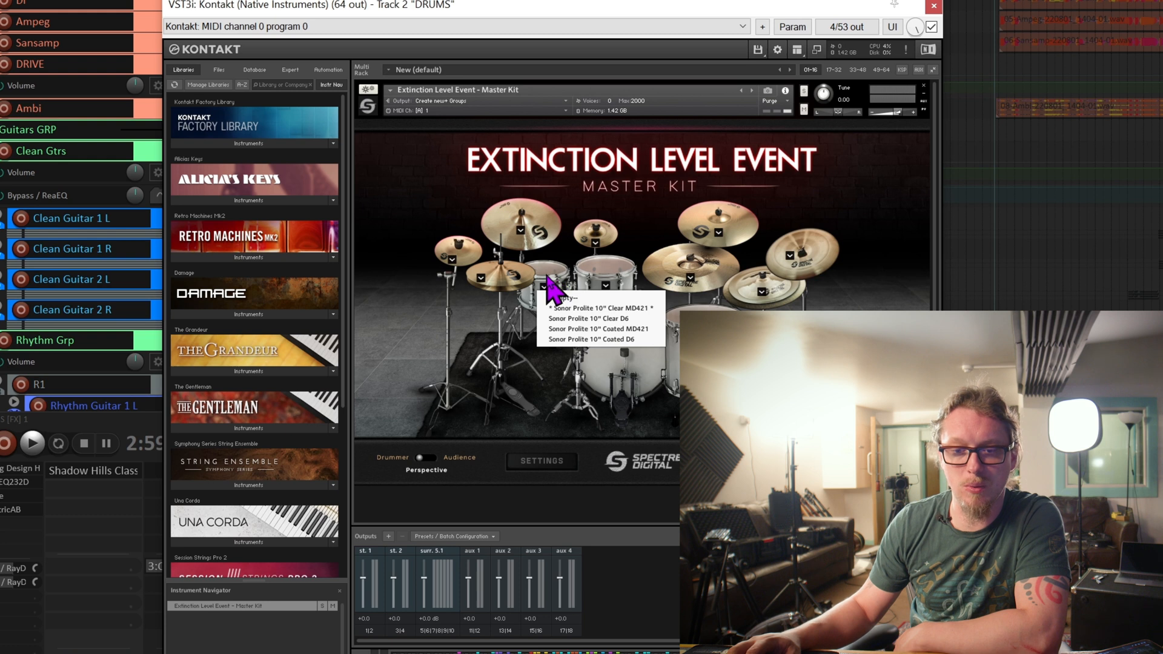
pyautogui.click(547, 276)
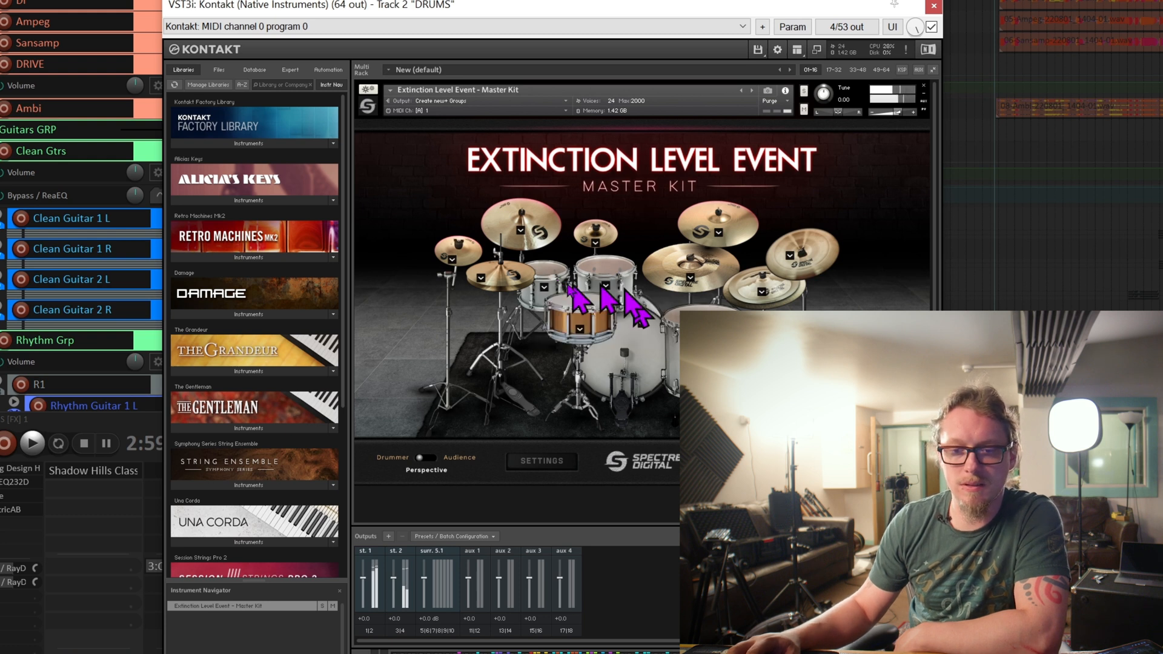
pyautogui.click(606, 284)
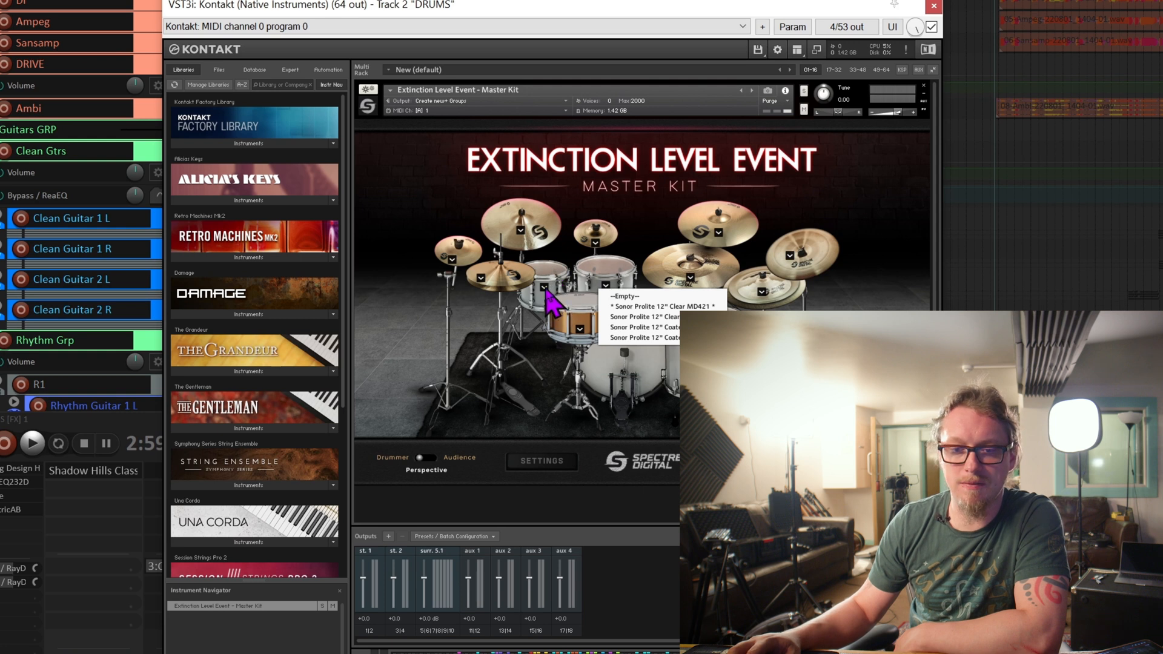
# Set the 10-inch rack tom to Sonor Prolite 10" Clear D6 and the 12-inch tom to its second Sonor Prolite 12" Clear variant.
pyautogui.click(544, 287)
pyautogui.click(567, 319)
pyautogui.click(606, 285)
pyautogui.click(615, 310)
pyautogui.click(606, 285)
pyautogui.click(622, 316)
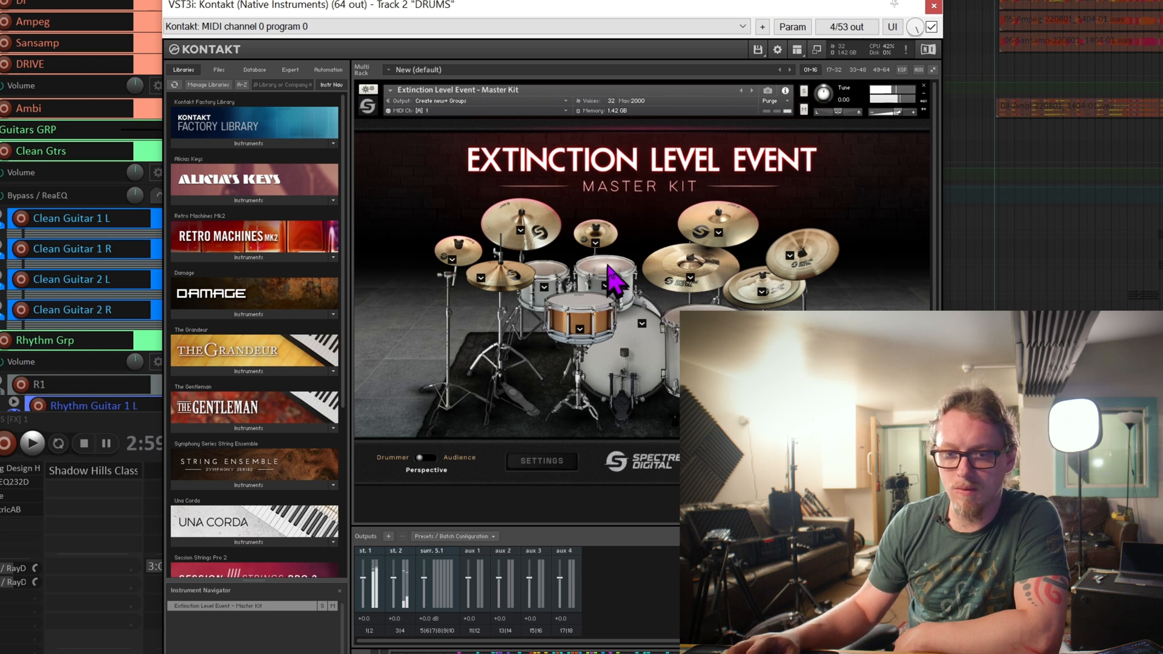
# Compare the 10-inch and 12-inch rack tom variant lists, audition the 10-inch tom and set it to Sonor Prolite 10" Clear D6.
pyautogui.click(539, 297)
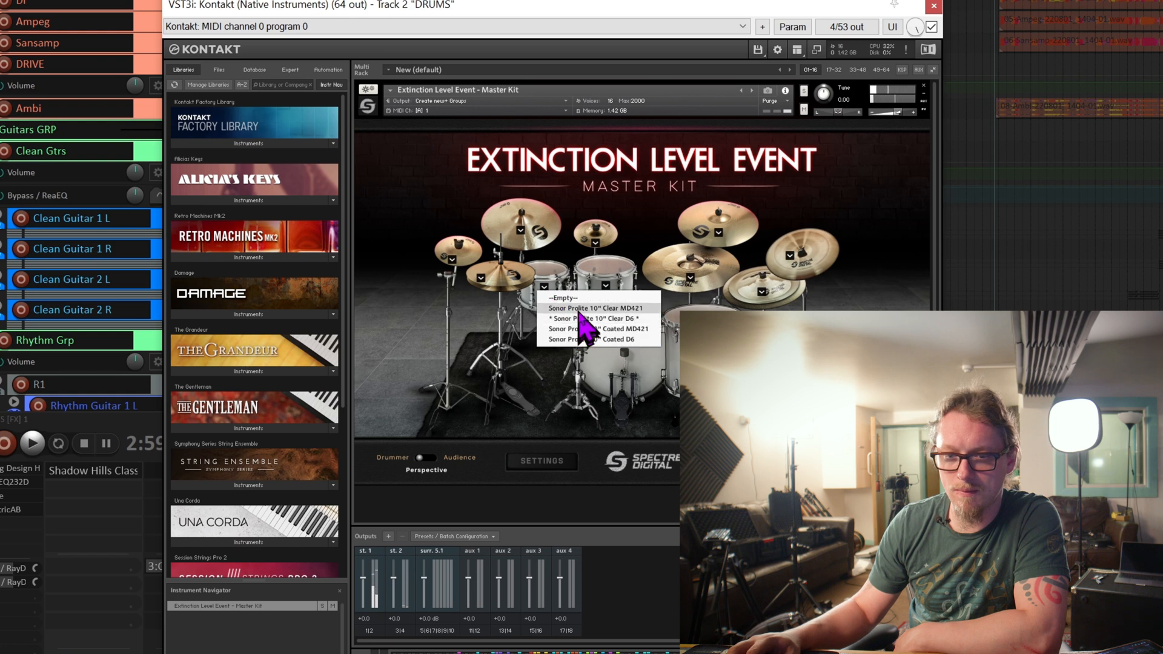
pyautogui.click(583, 325)
pyautogui.click(604, 287)
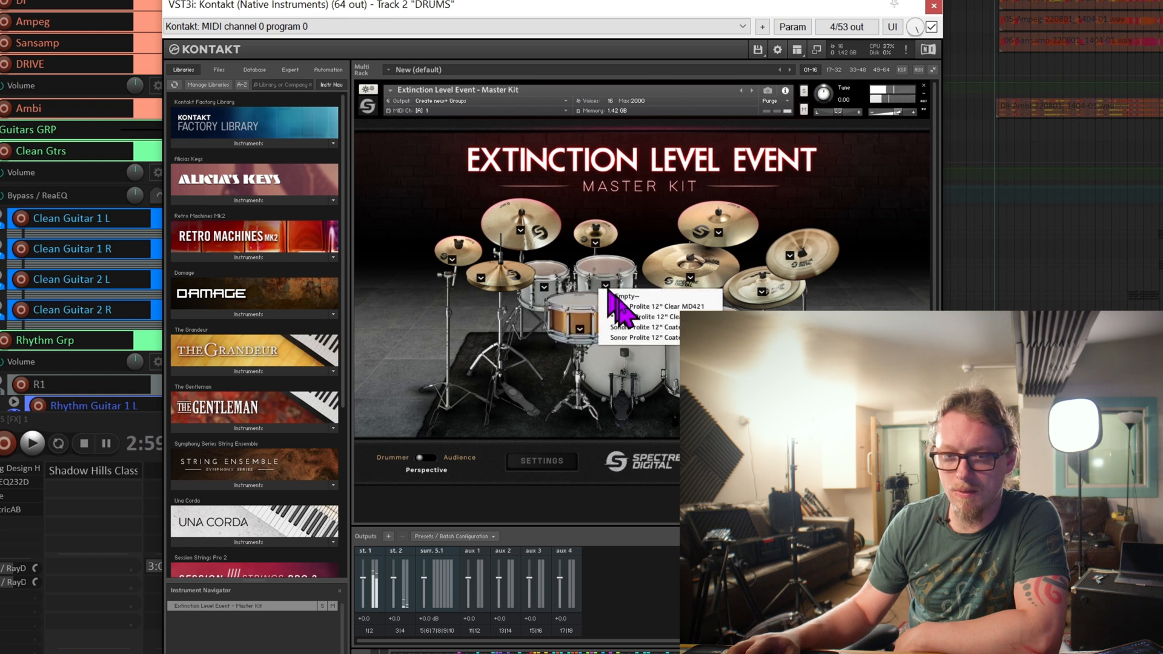
pyautogui.click(554, 276)
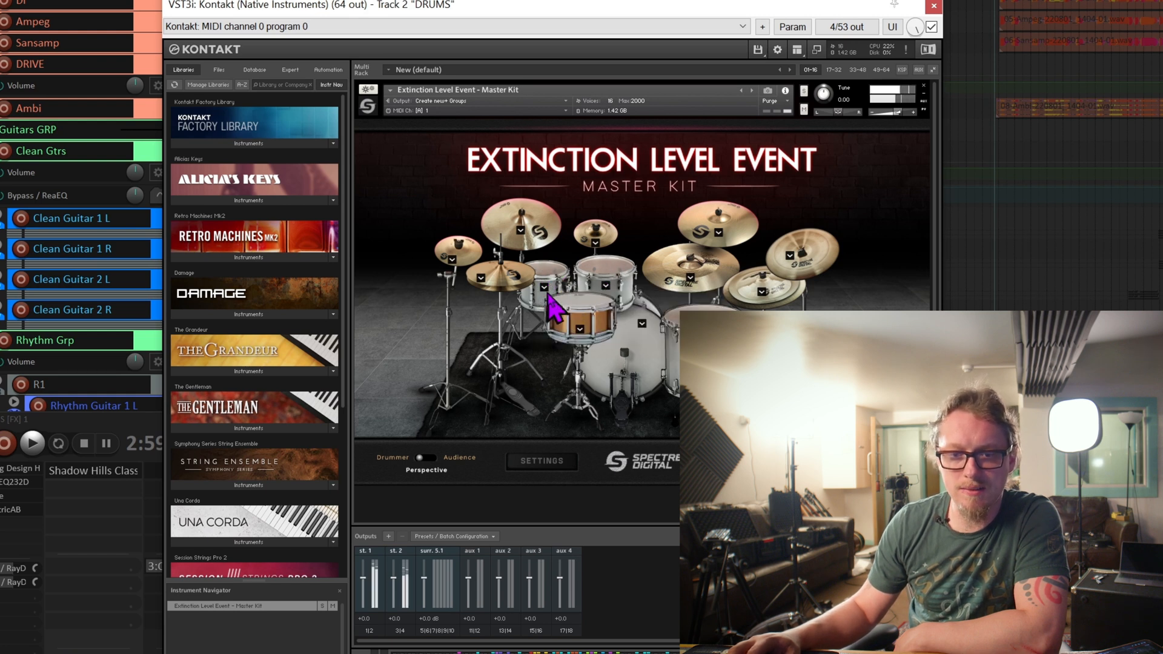
pyautogui.click(544, 287)
pyautogui.click(579, 320)
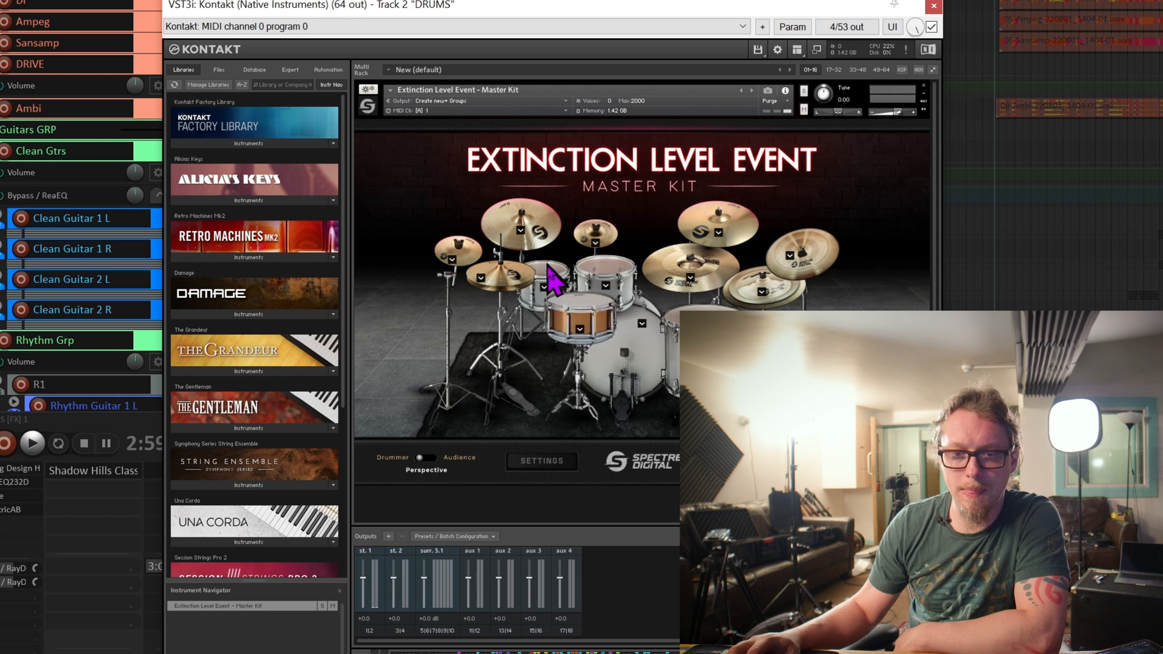
# Switch the 10-inch rack tom to Sonor Prolite 10" Coated MD421 and Coated D6 in turn, auditioning the sound.
pyautogui.click(544, 285)
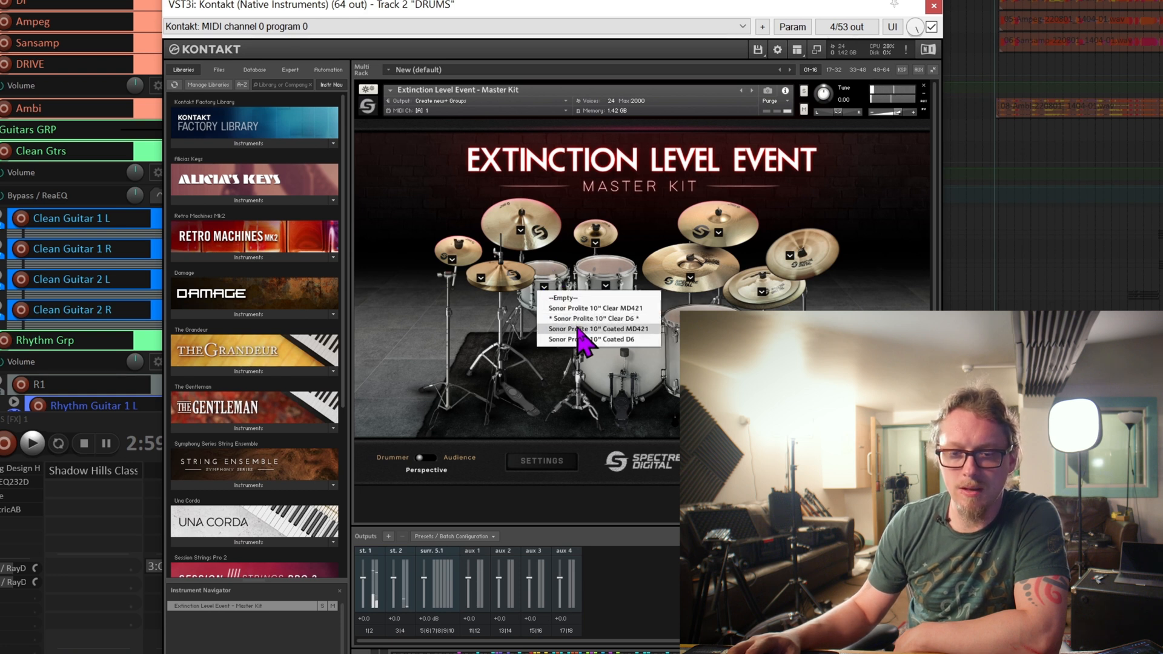
pyautogui.click(569, 330)
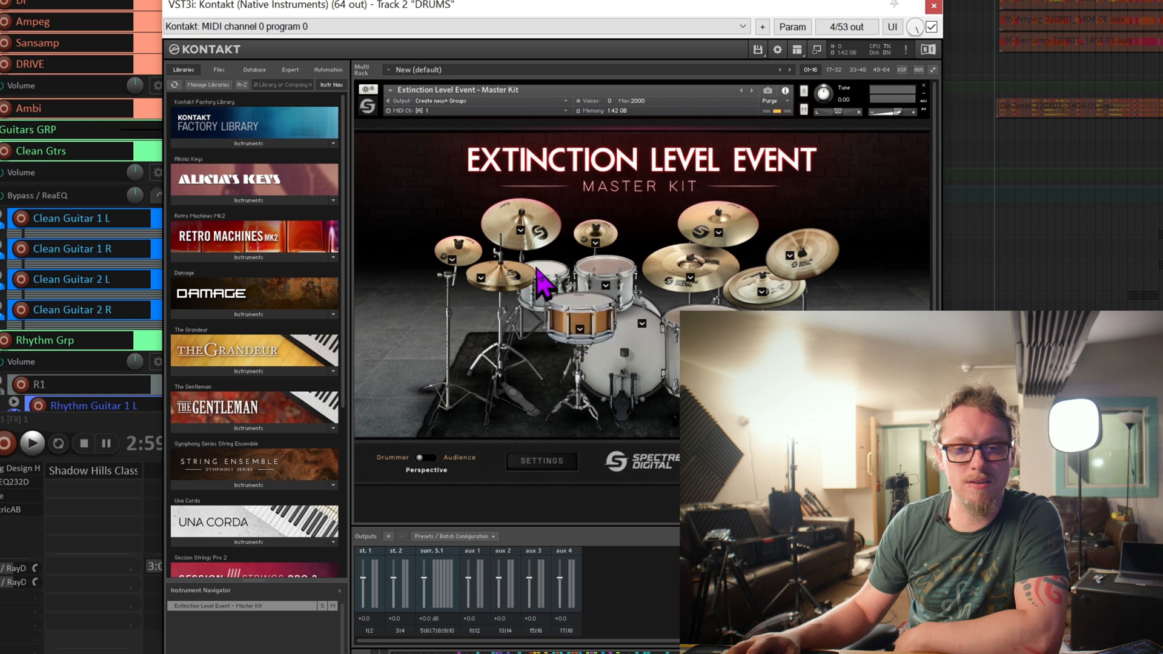
pyautogui.click(544, 289)
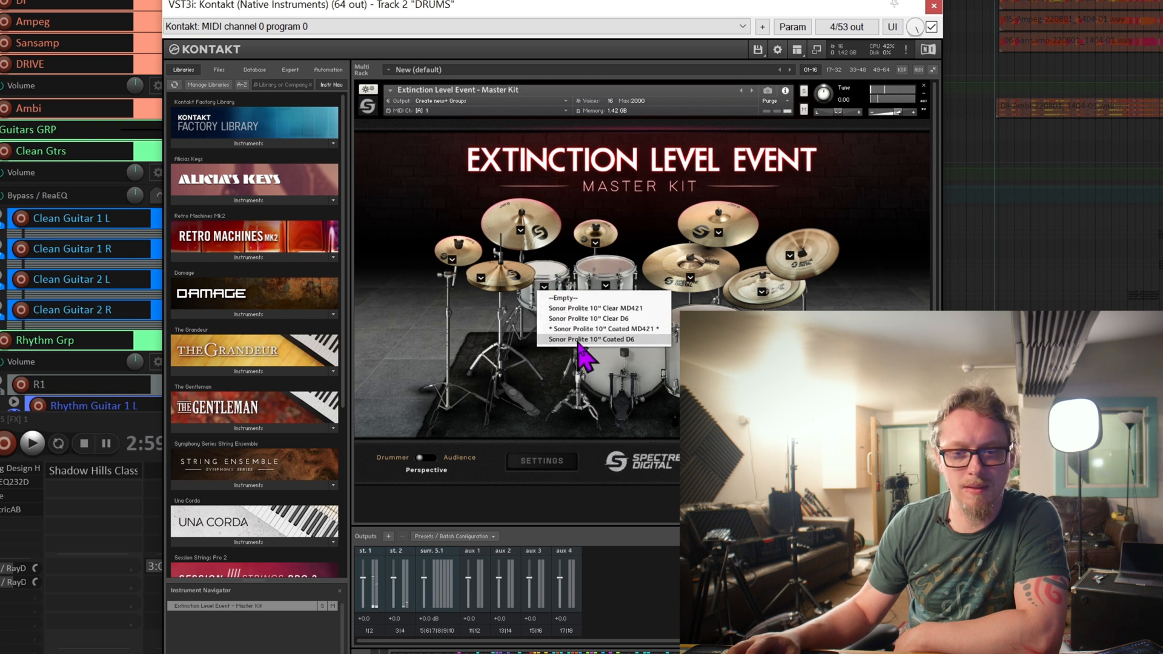
pyautogui.click(577, 340)
pyautogui.click(551, 272)
# Set the 10-inch rack tom to Sonor Prolite 10" Clear MD421 and choose a Sonor Prolite 12" variant for the 12-inch rack tom.
pyautogui.click(544, 287)
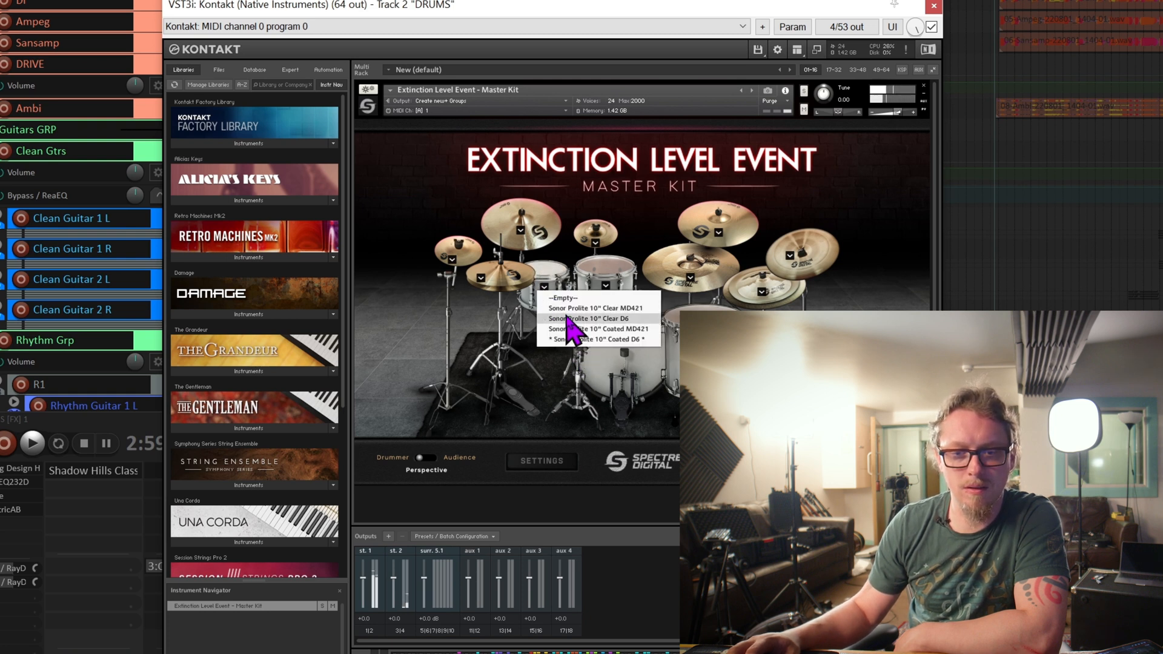
pyautogui.click(558, 303)
pyautogui.click(545, 284)
pyautogui.click(561, 308)
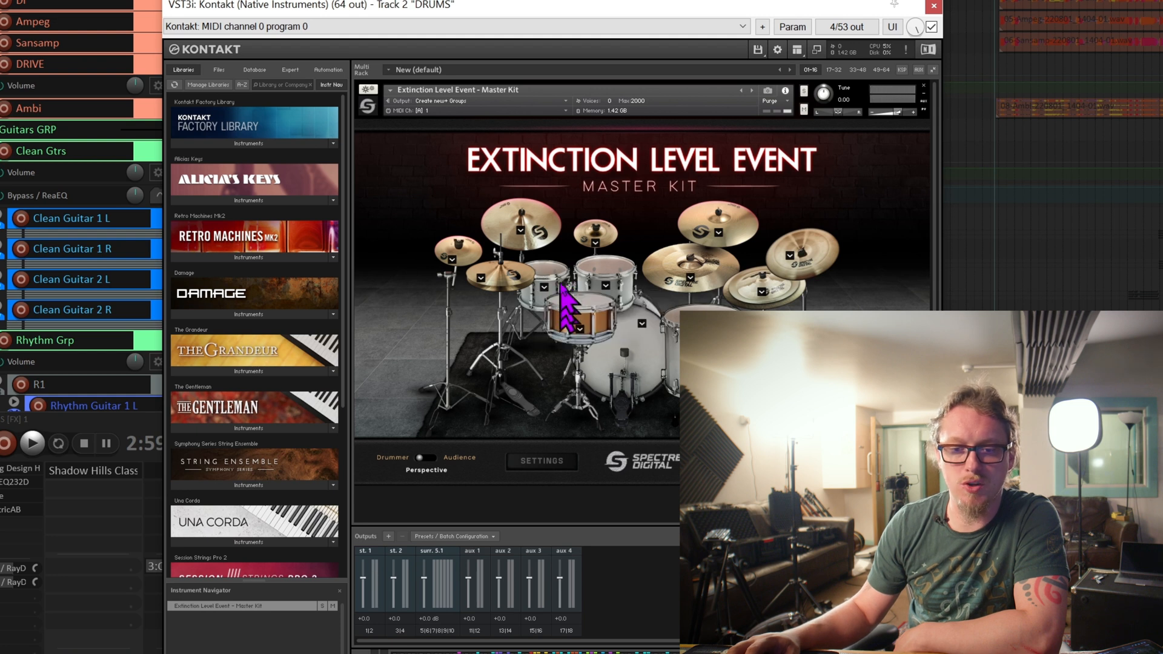
pyautogui.click(605, 286)
pyautogui.click(648, 328)
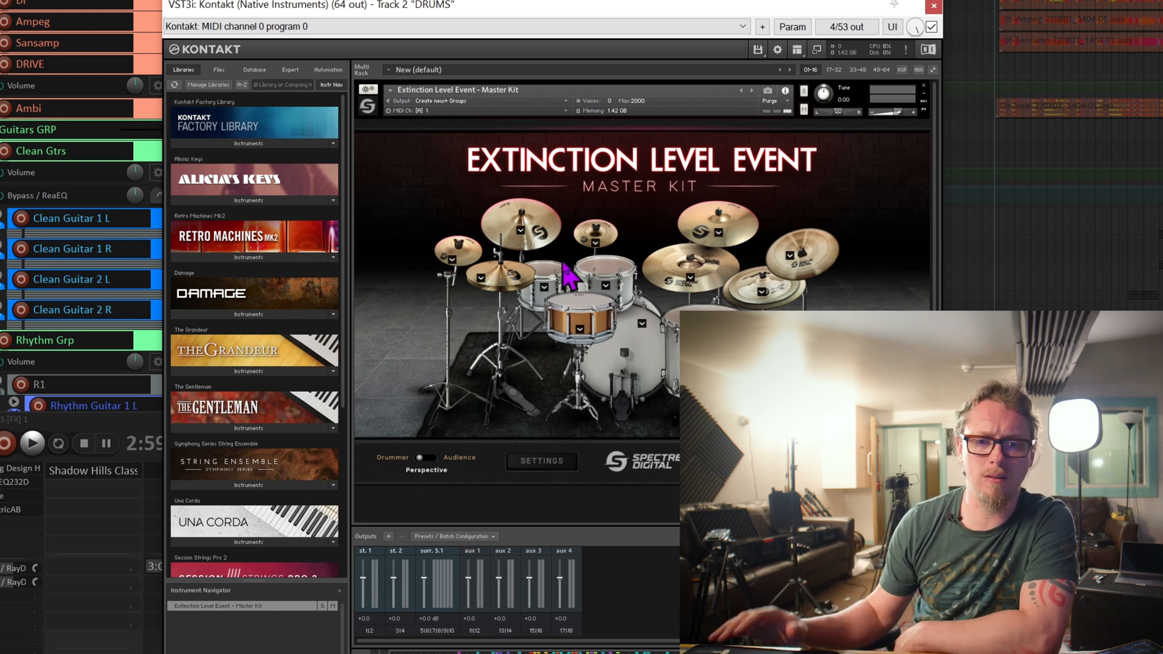
# Examine the hi-hat's variant list and audition several hi-hat hits.
pyautogui.click(480, 284)
pyautogui.click(479, 280)
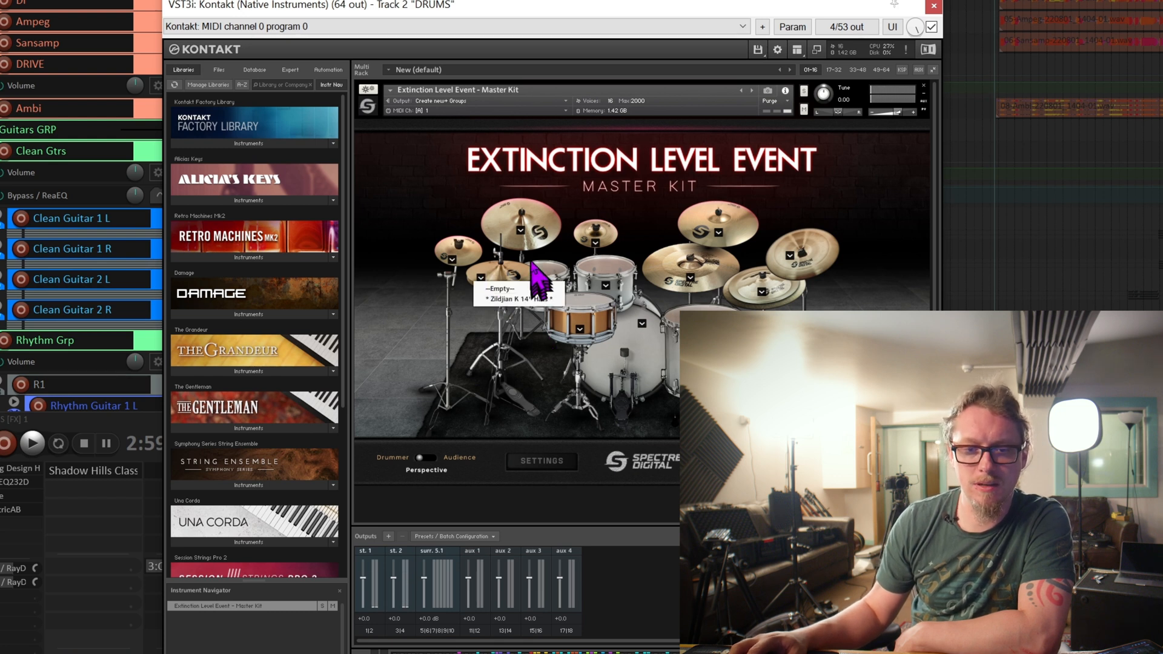
pyautogui.click(532, 263)
pyautogui.click(512, 271)
pyautogui.click(510, 273)
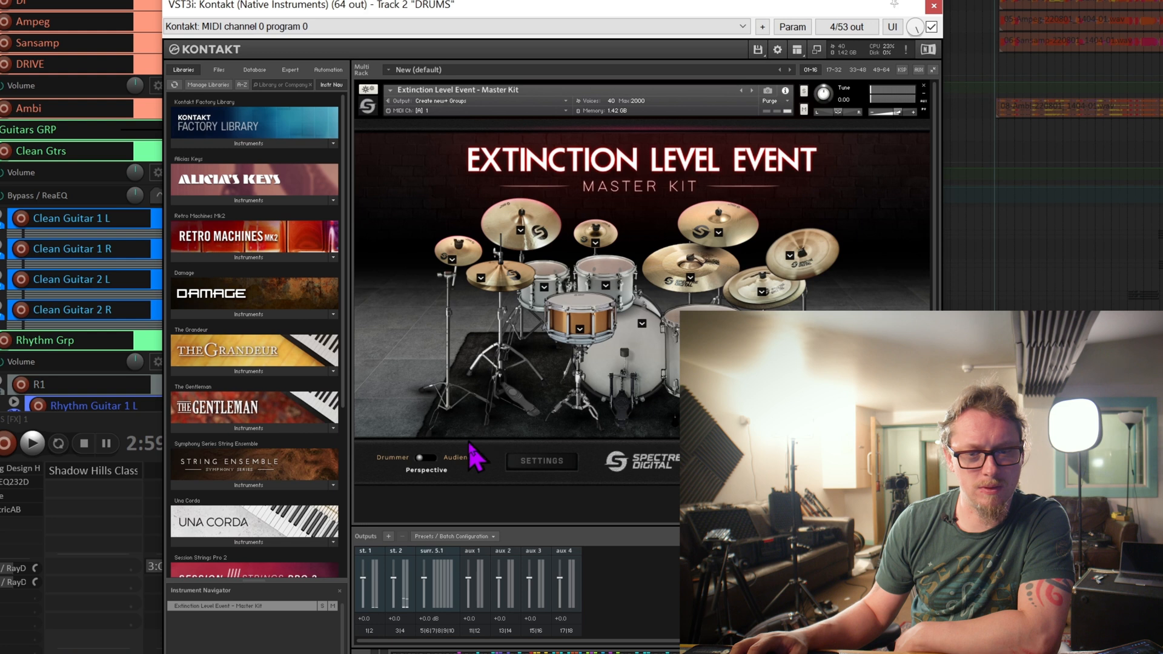
pyautogui.click(481, 279)
pyautogui.click(511, 274)
pyautogui.click(510, 274)
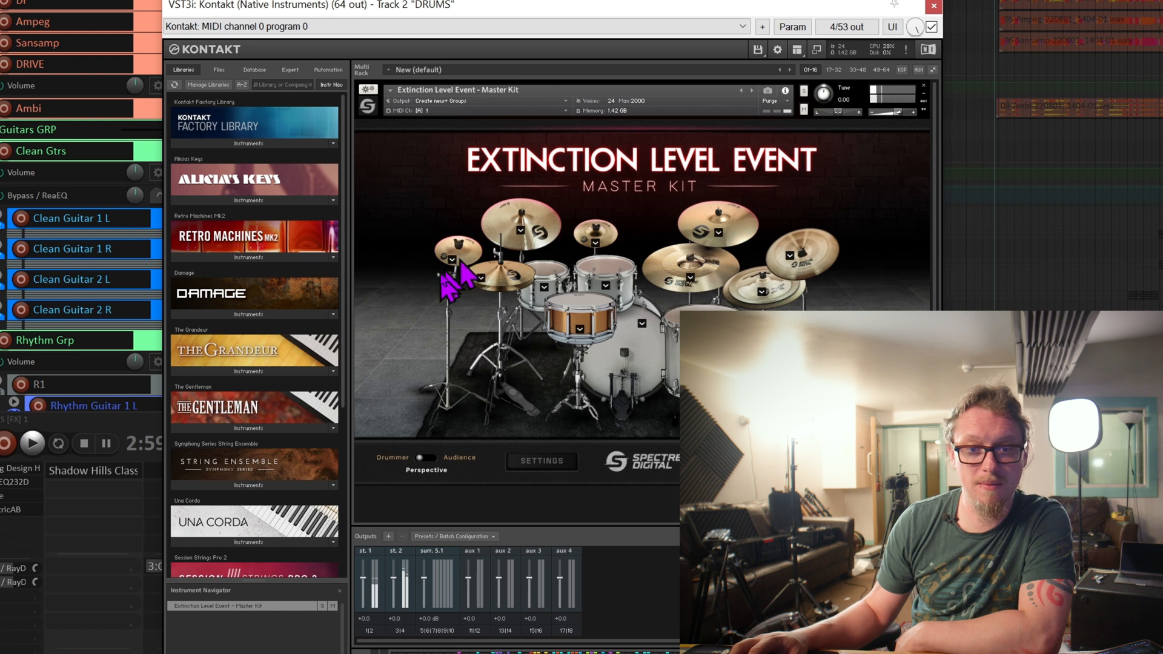
# Examine the variant lists of the small cymbal above the hi-hat and of both crash cymbals.
pyautogui.click(452, 260)
pyautogui.click(534, 230)
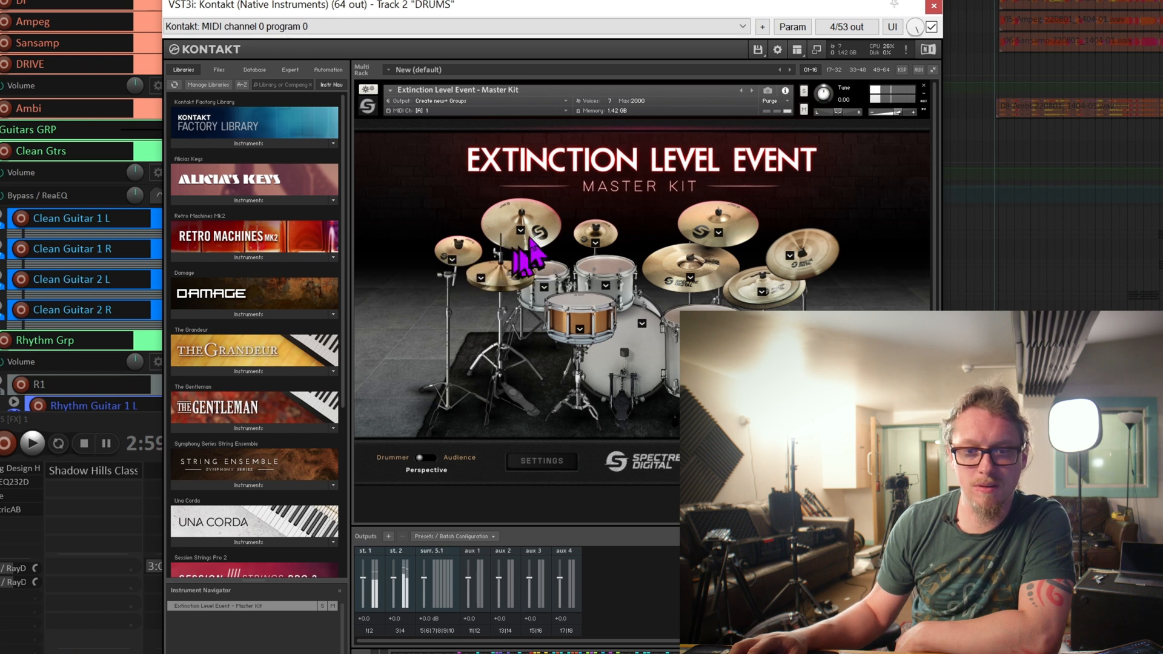
pyautogui.click(521, 231)
pyautogui.click(718, 232)
pyautogui.click(718, 232)
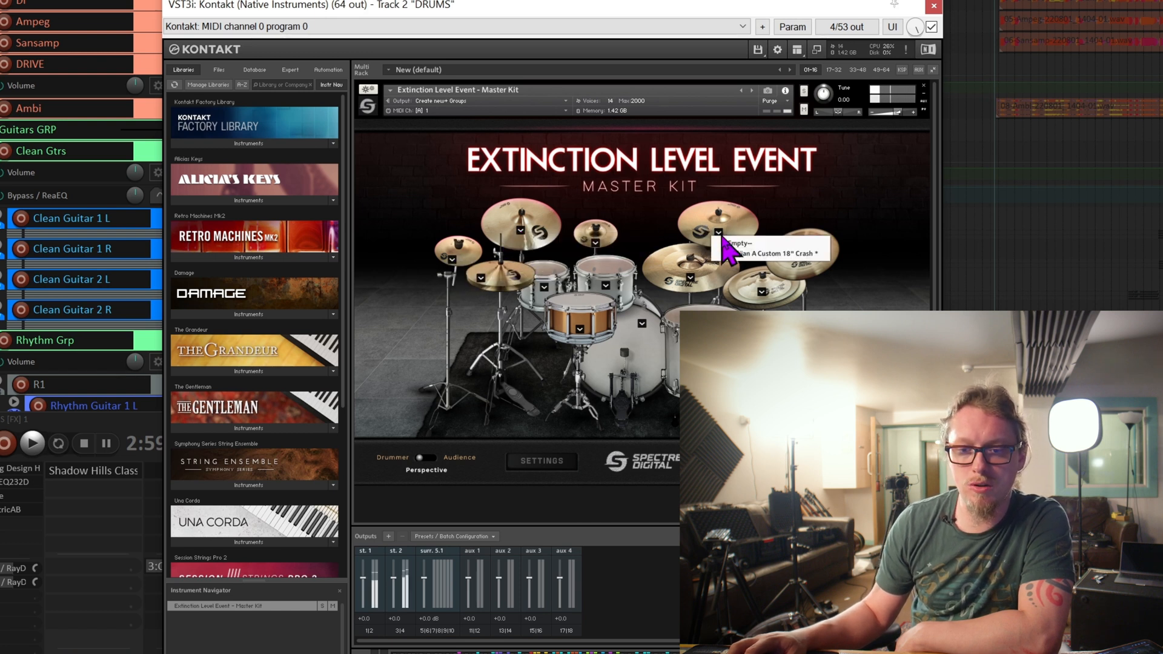
# Audition the small cymbal between the two crashes and examine its variant list.
pyautogui.click(595, 243)
pyautogui.click(591, 226)
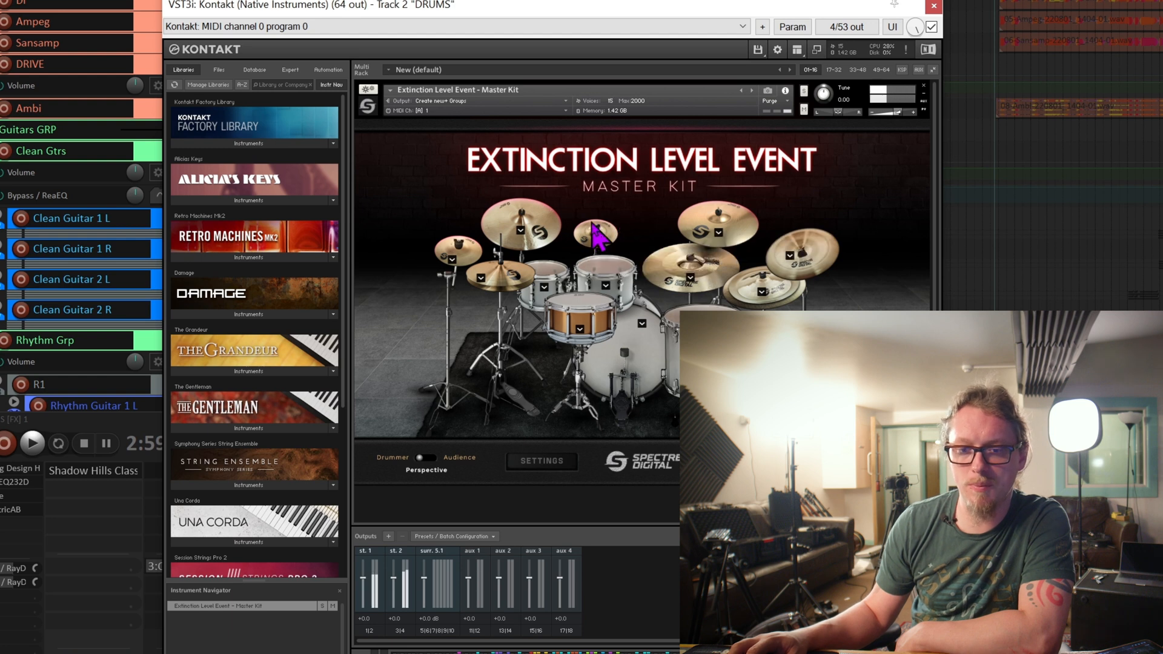
pyautogui.click(595, 243)
pyautogui.click(619, 273)
pyautogui.click(590, 230)
pyautogui.click(595, 243)
pyautogui.click(612, 274)
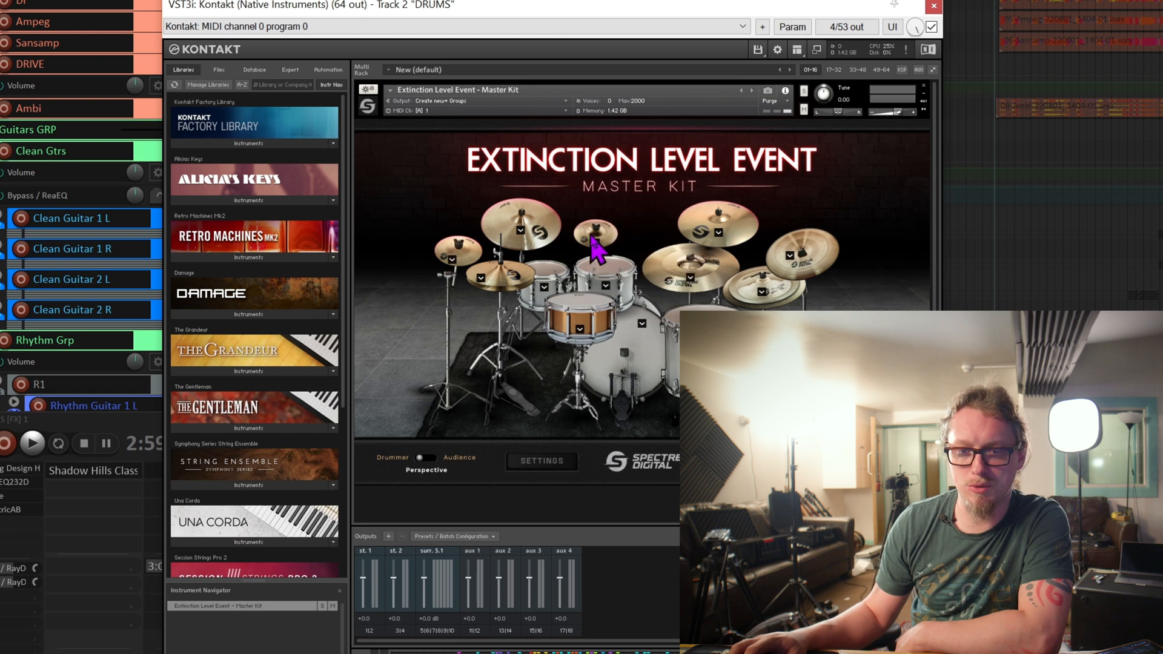
# Compare the china with the Zildjian 19" China variant by auditioning both, and restore Zildjian Oriental 16" China.
pyautogui.click(790, 255)
pyautogui.click(835, 276)
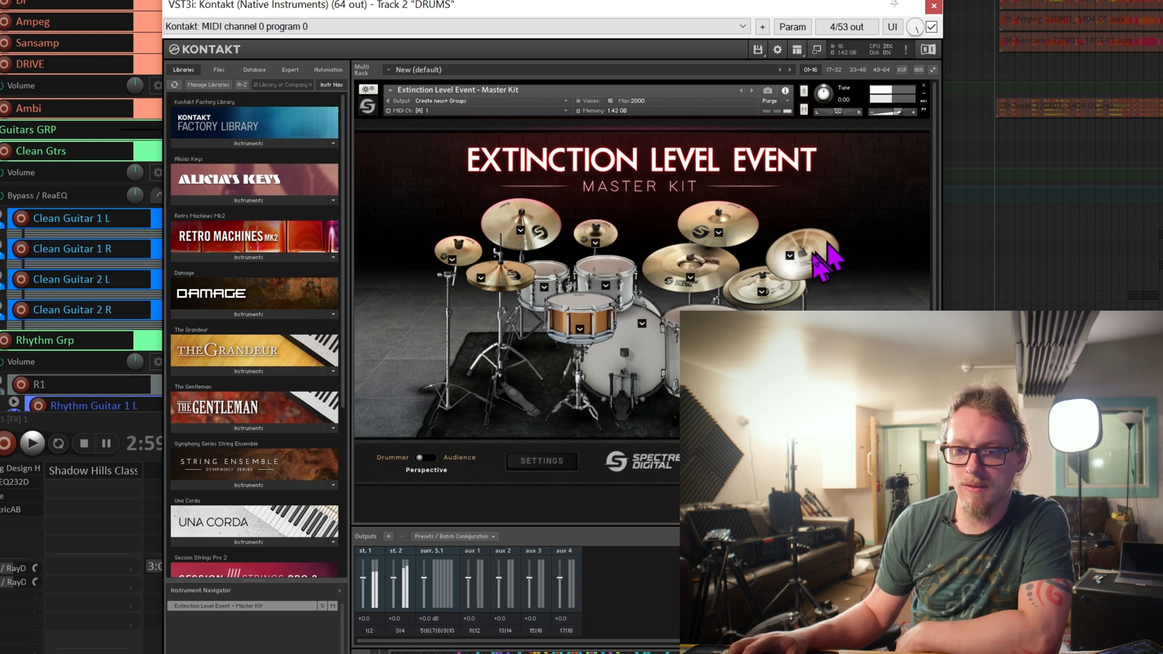
pyautogui.click(789, 256)
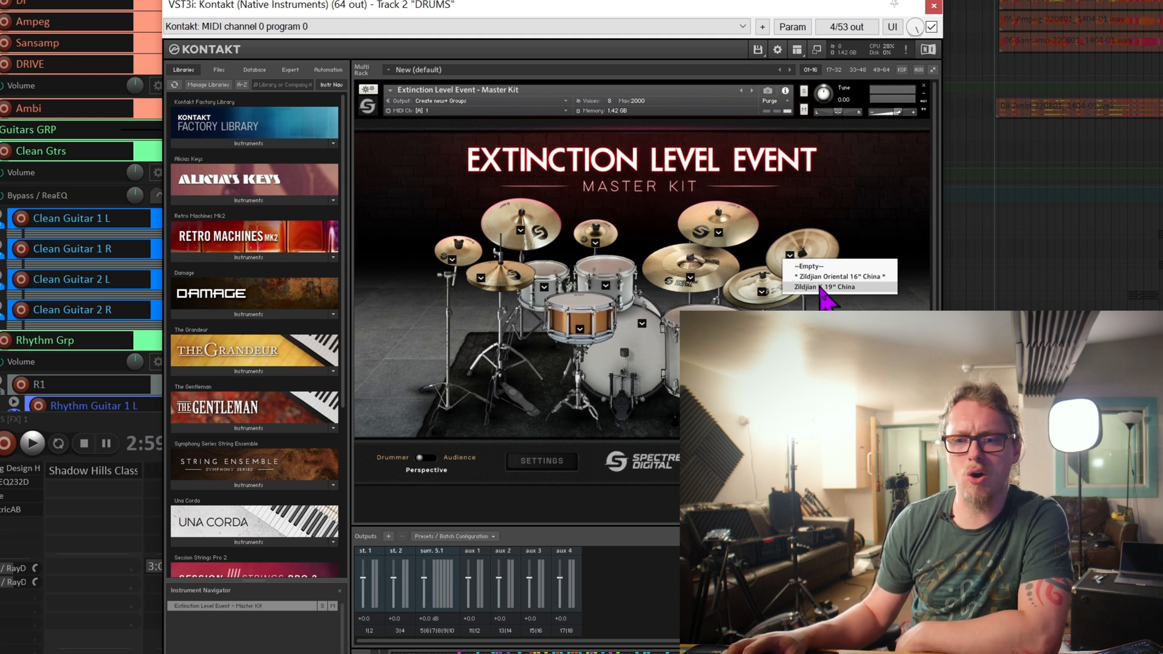
pyautogui.click(822, 287)
pyautogui.click(814, 260)
pyautogui.click(813, 259)
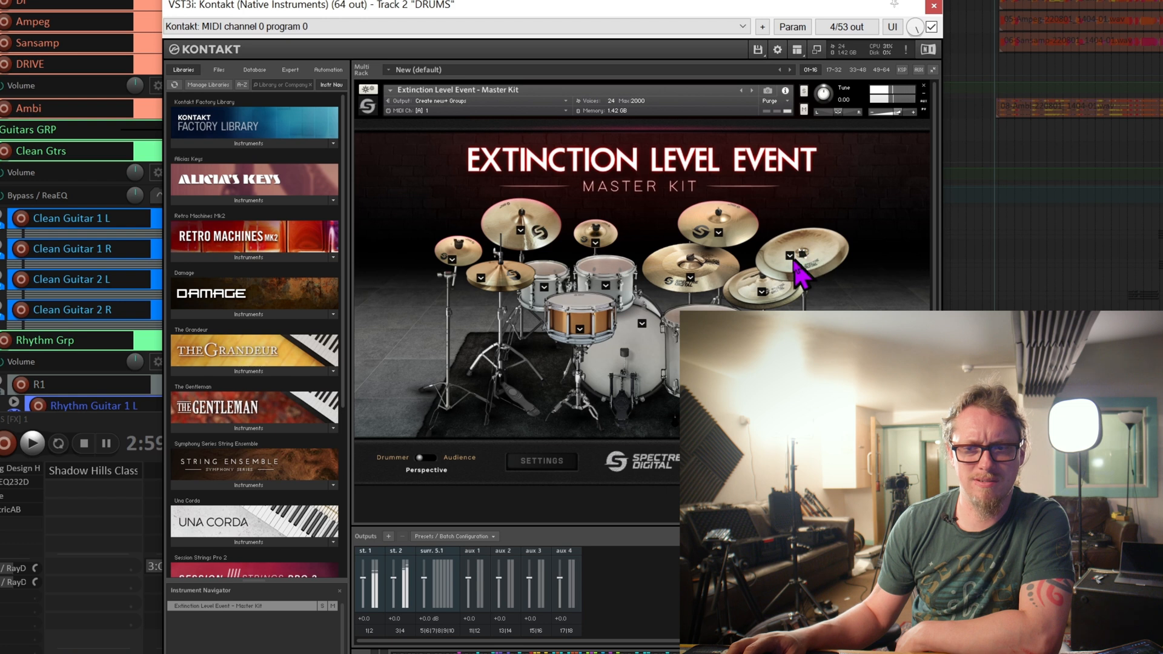
pyautogui.click(791, 257)
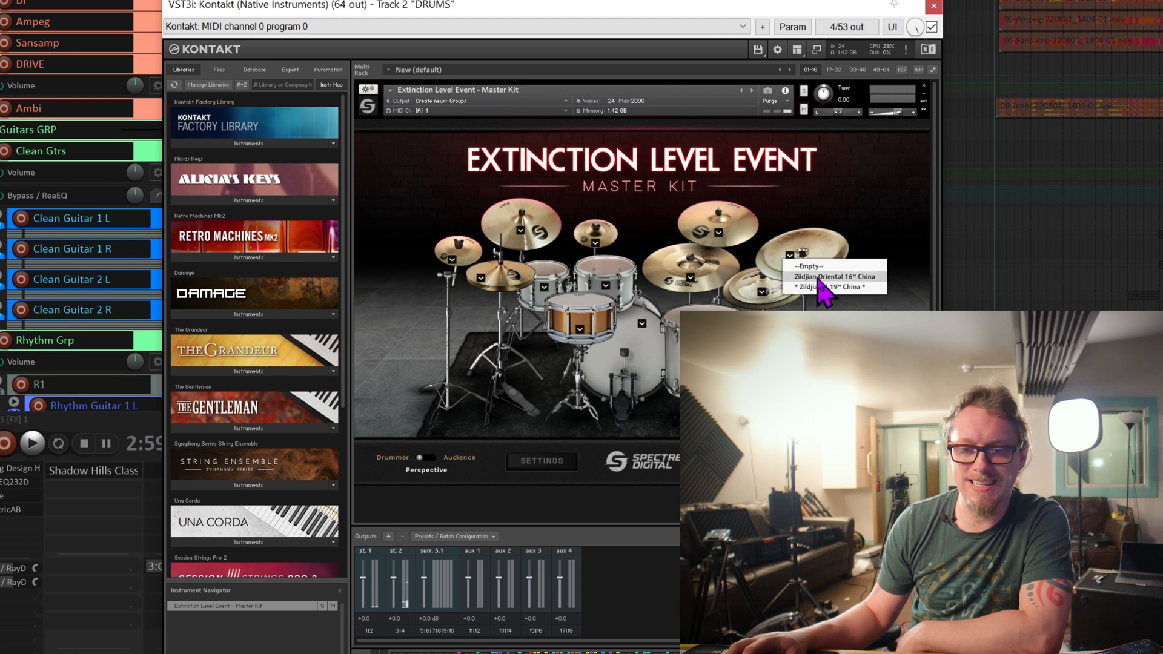
pyautogui.click(824, 288)
# Try a different variant of the stacked cymbal below the china, audition it and restore the original cymbal.
pyautogui.click(751, 293)
pyautogui.click(761, 292)
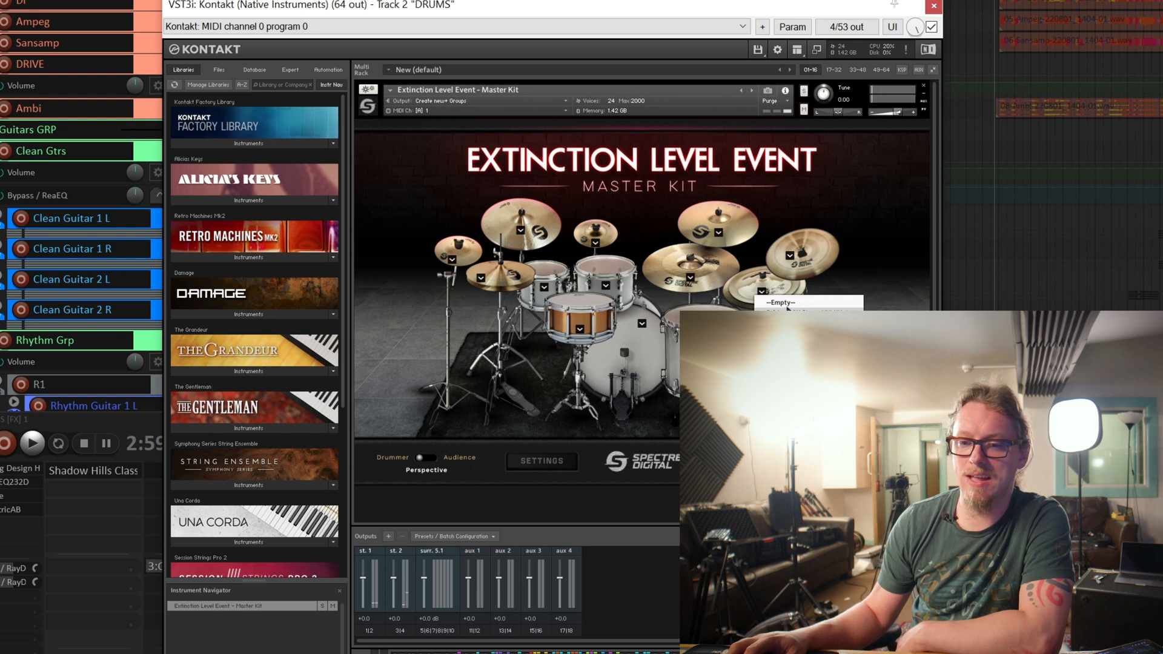
pyautogui.click(787, 309)
pyautogui.click(764, 291)
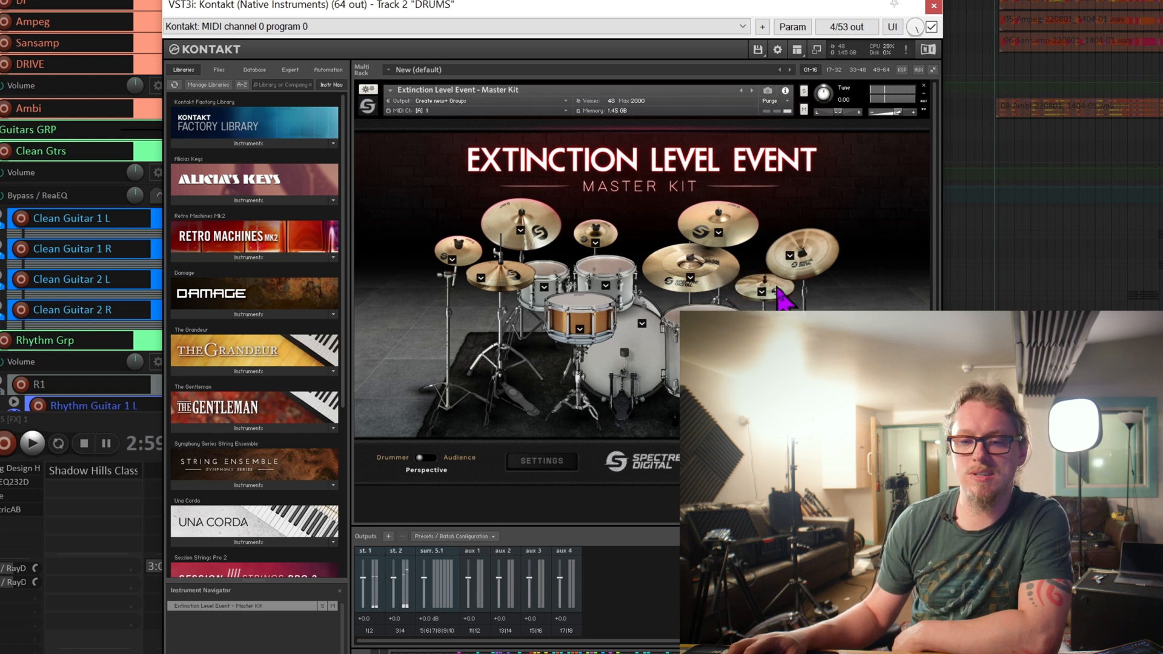
pyautogui.click(776, 296)
pyautogui.click(762, 292)
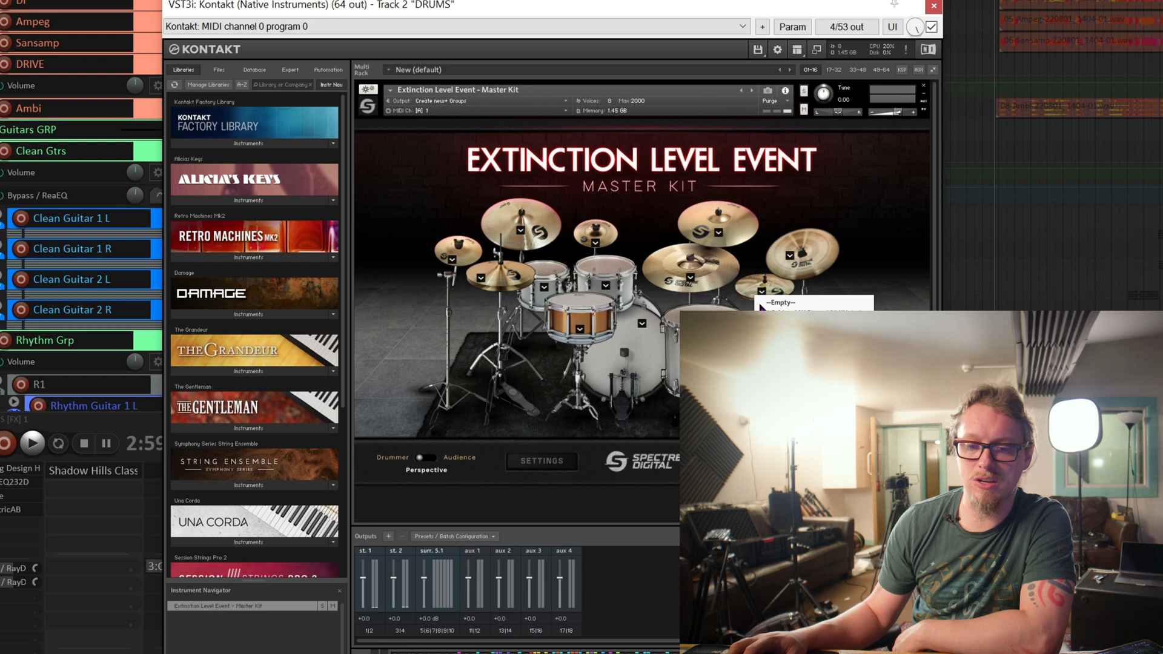
pyautogui.click(787, 333)
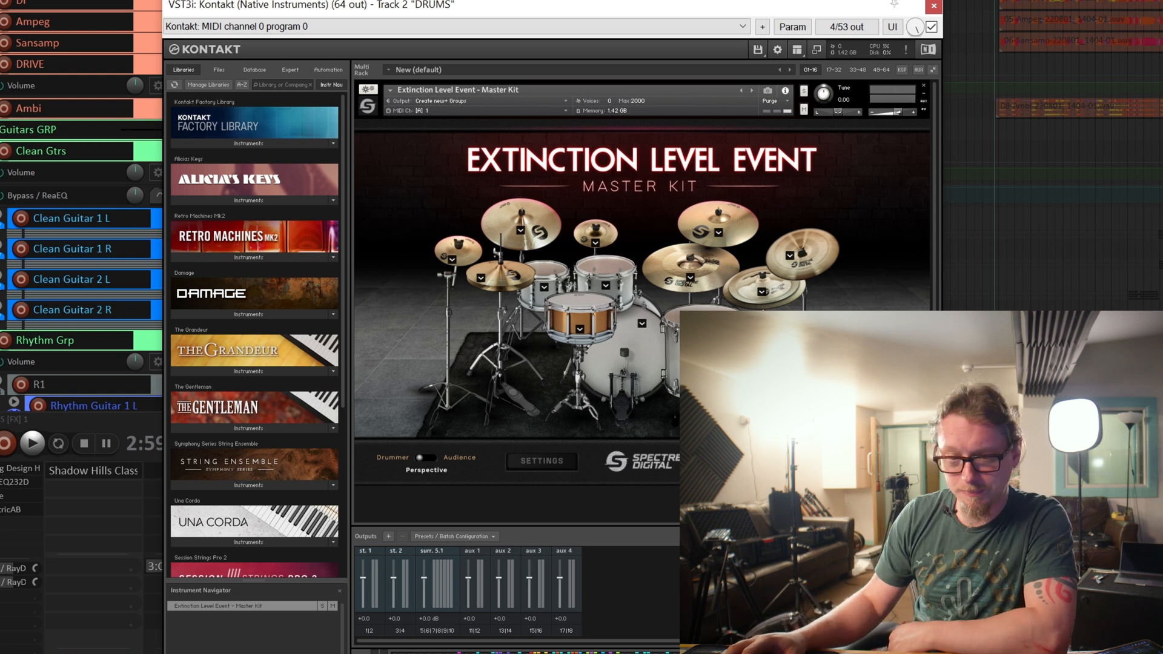
# Play the drum part briefly from 2:59 and again from the section at 5:44.
pyautogui.press('space')
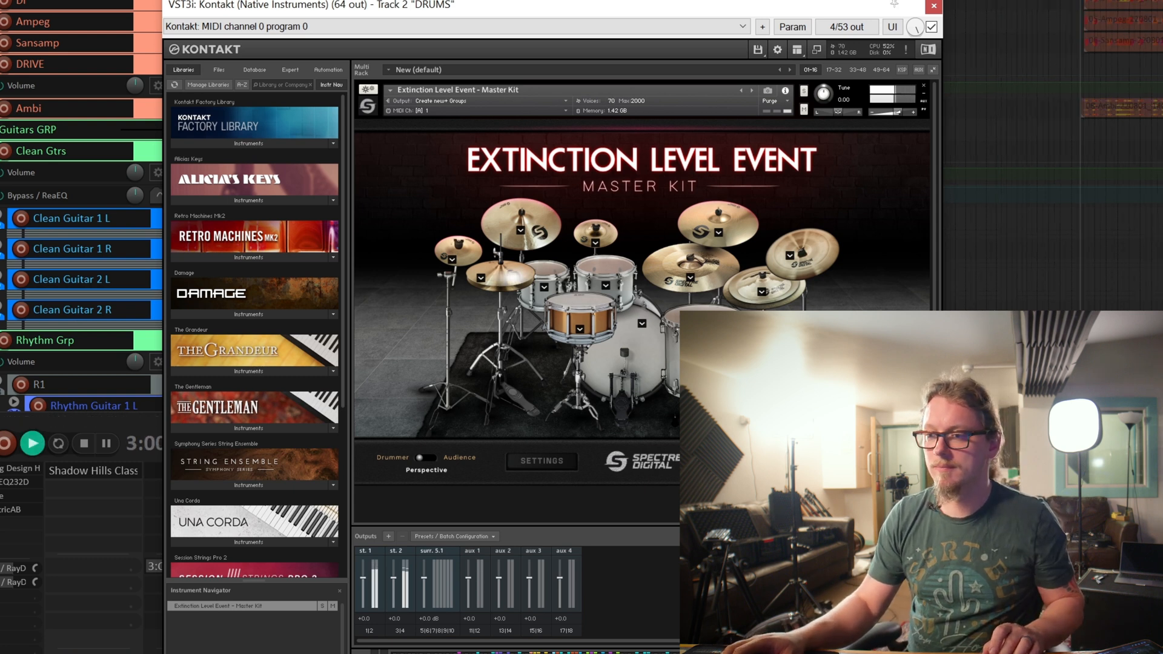
pyautogui.press('space')
pyautogui.click(1126, 363)
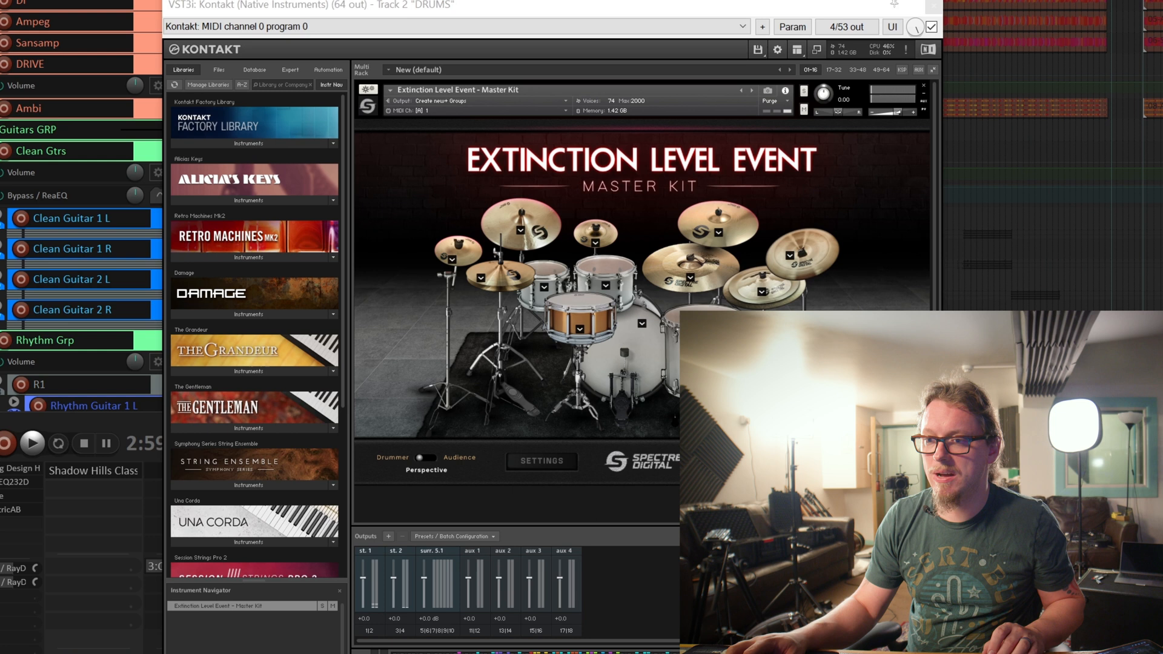
pyautogui.scroll(3, 1126, 363)
pyautogui.click(1007, 363)
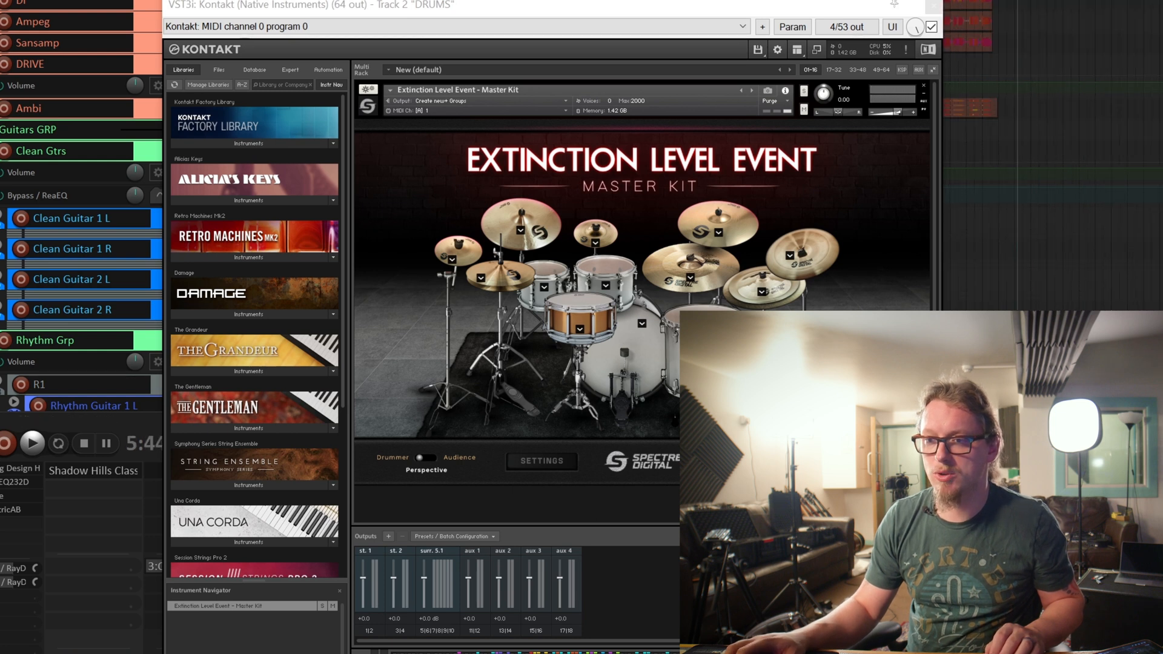
pyautogui.press('space')
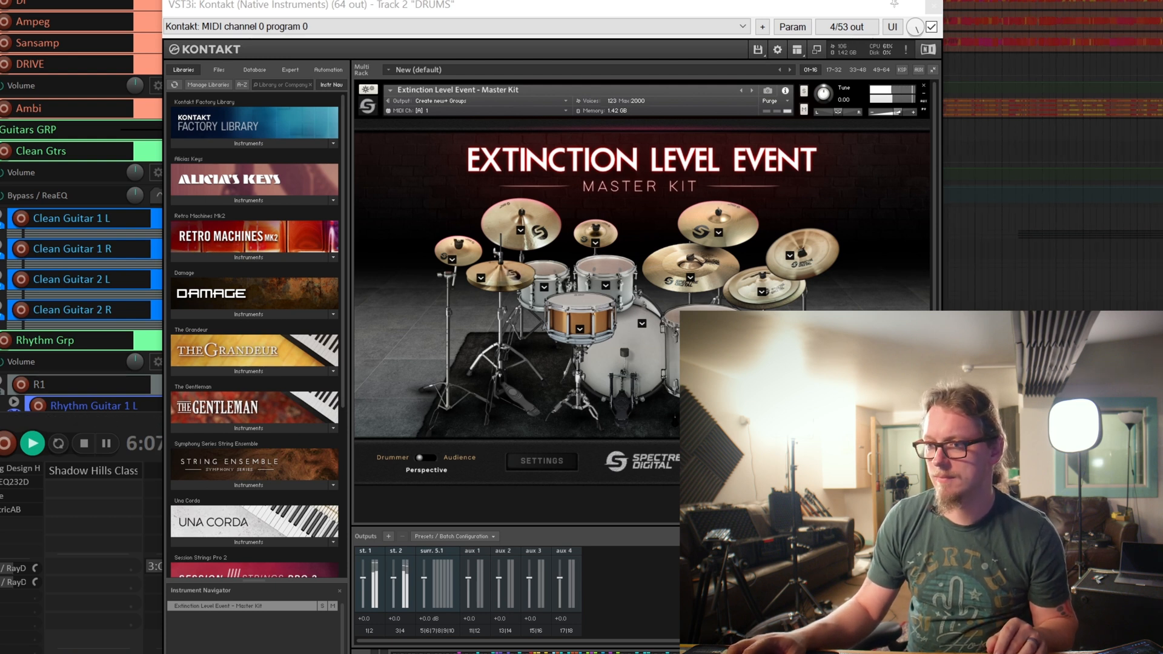
pyautogui.press('space')
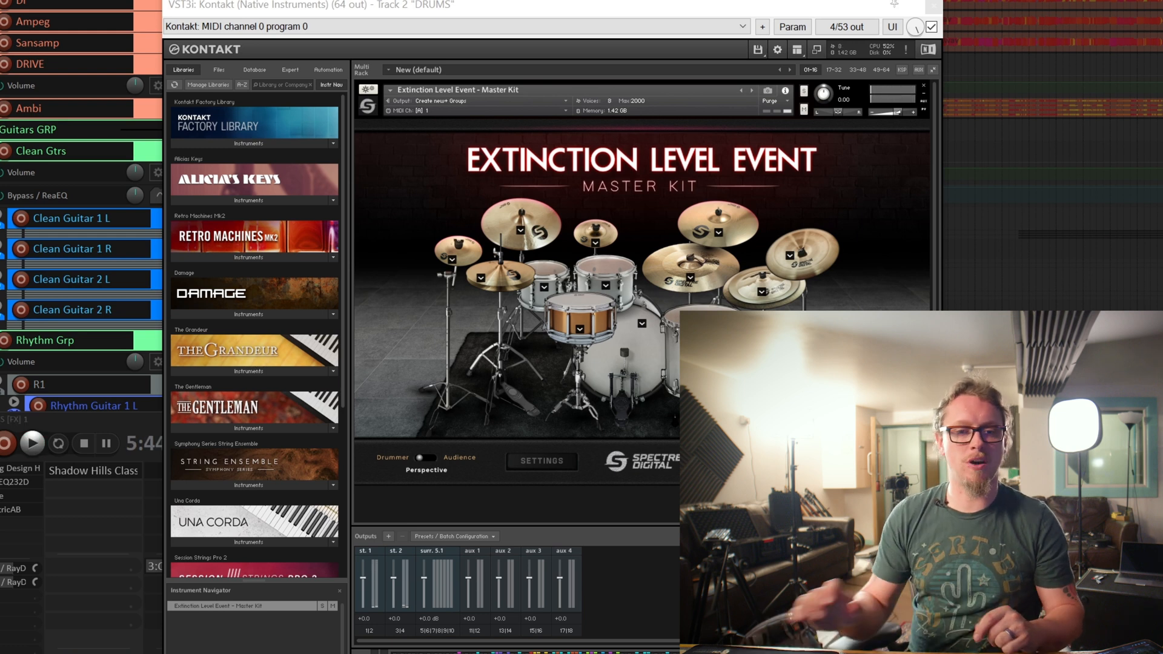
# Export the kit's MIDI map from the instrument settings under the file name SSD5.
pyautogui.click(535, 463)
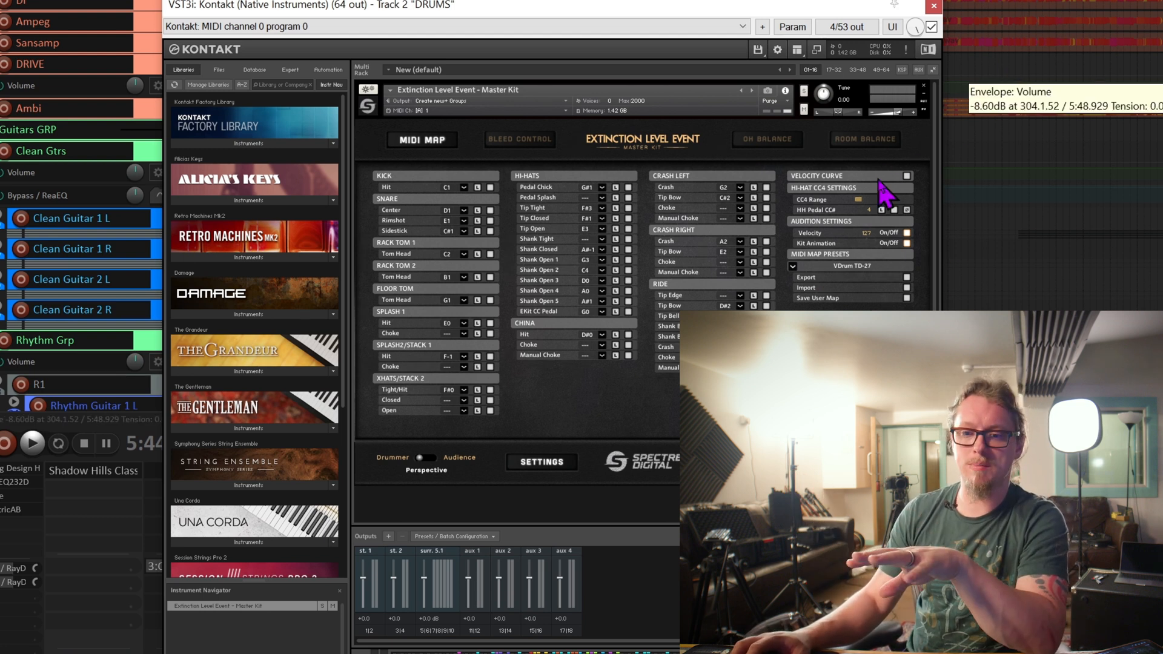
pyautogui.click(906, 278)
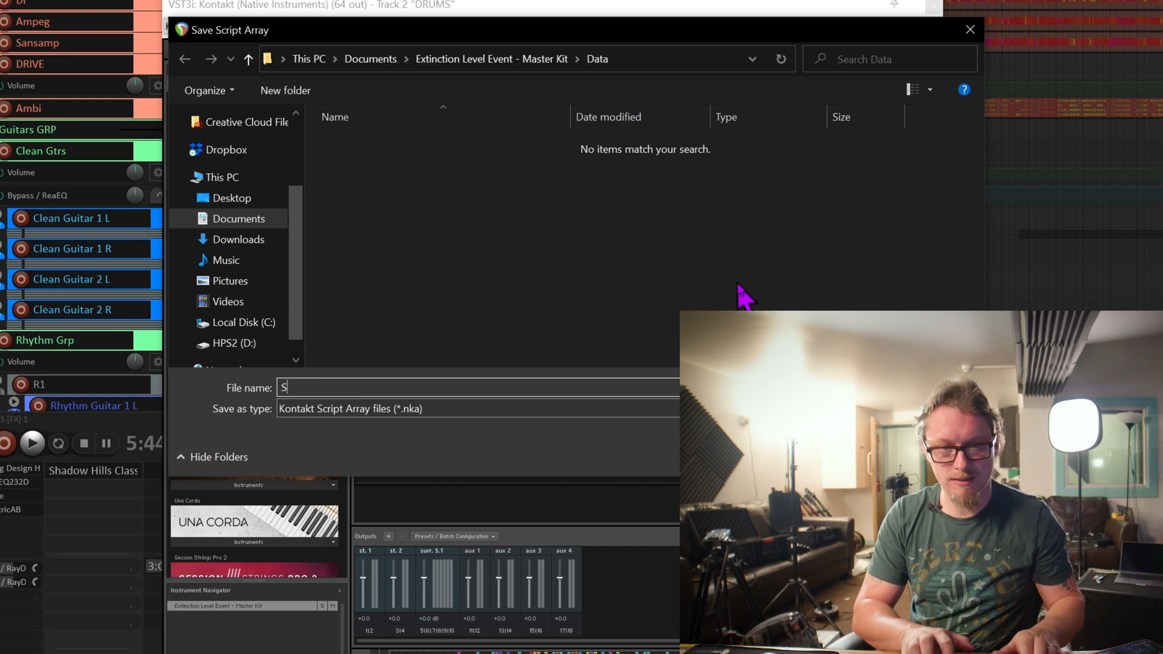
pyautogui.write('SSD5')
pyautogui.press('Return')
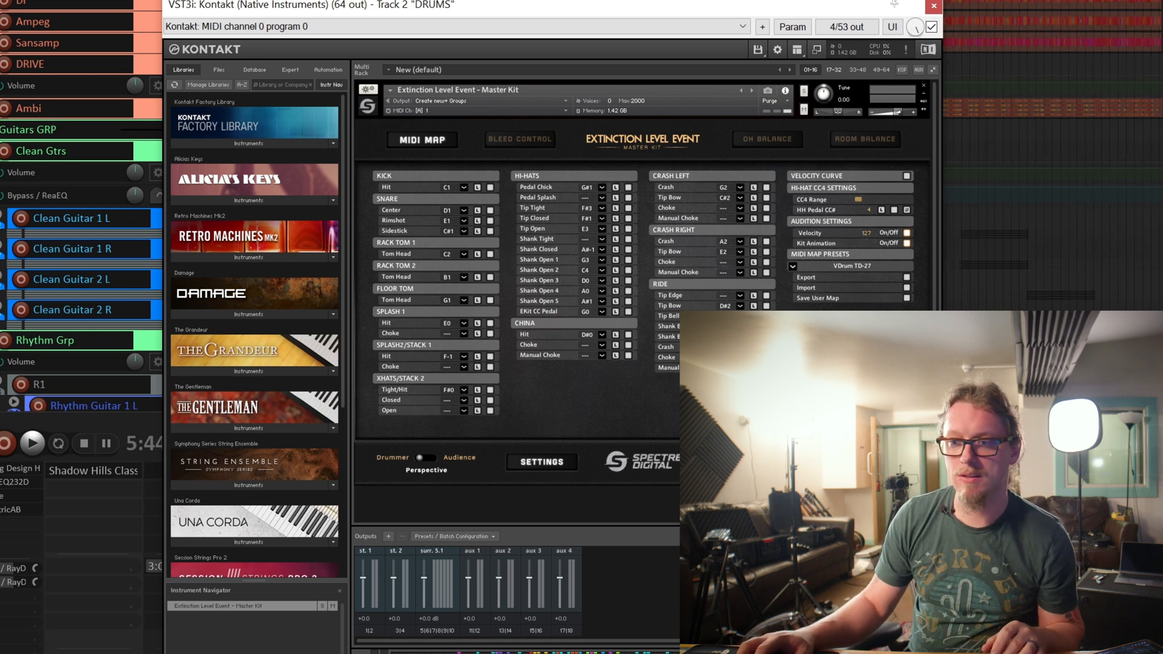
# Play a later section of the drum part with the MIDI map displayed and return to the kit view.
pyautogui.click(1120, 254)
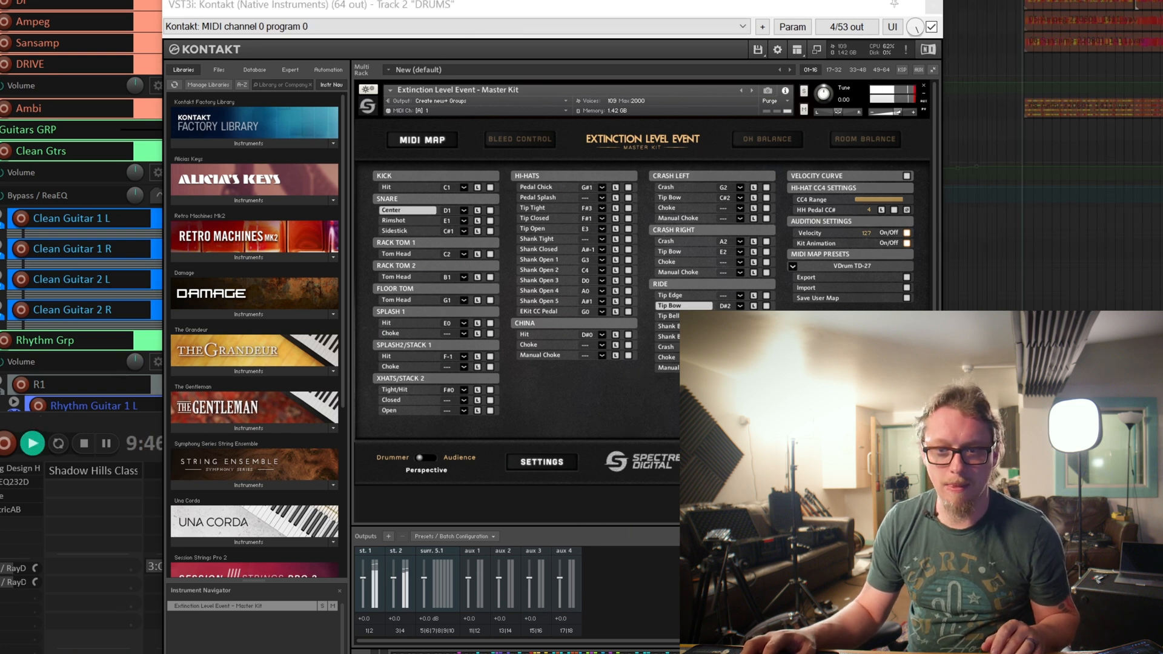
pyautogui.click(542, 461)
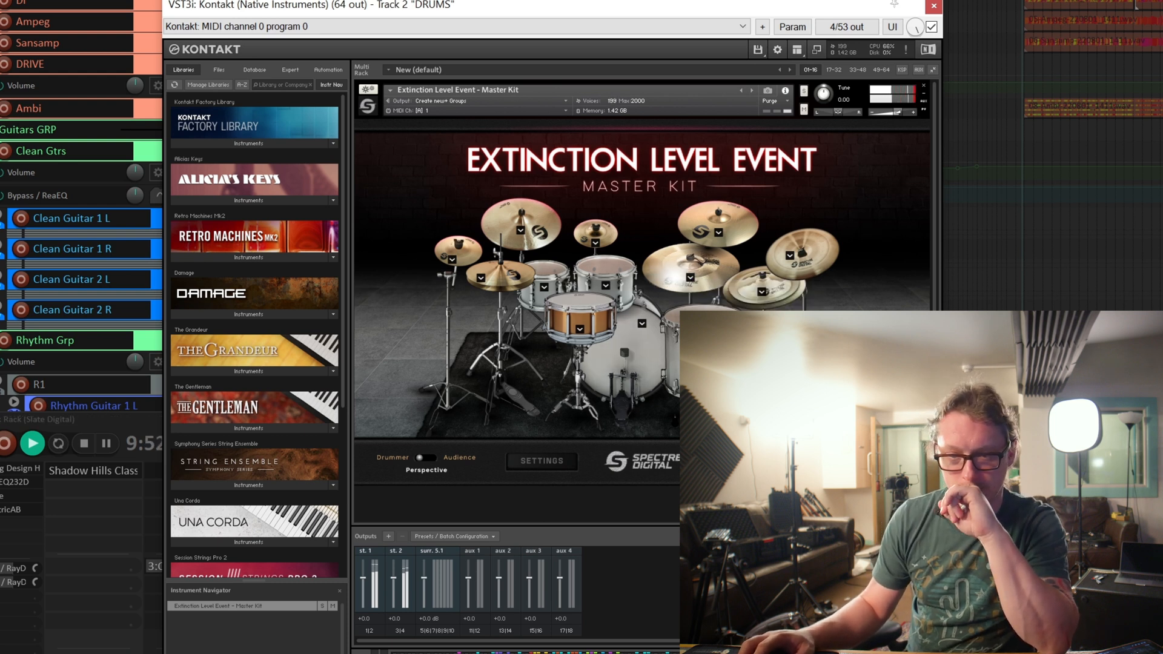
# View the MIDI map during playback, return to the kit view and replay the drum part briefly from 9:46.
pyautogui.click(539, 461)
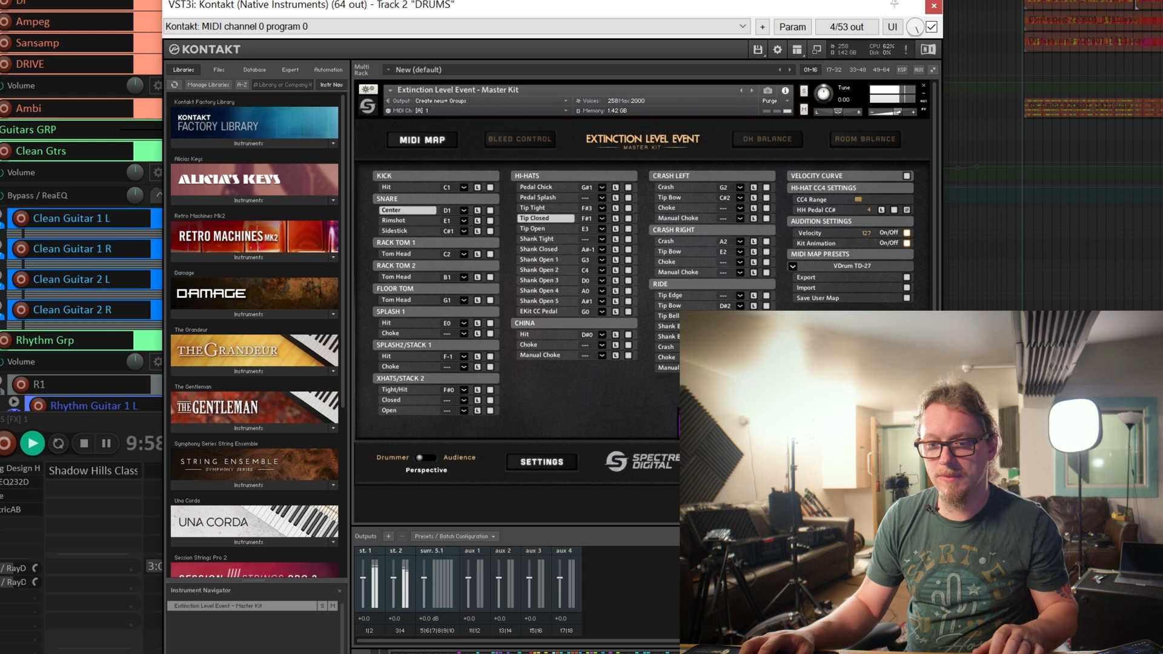
pyautogui.press('space')
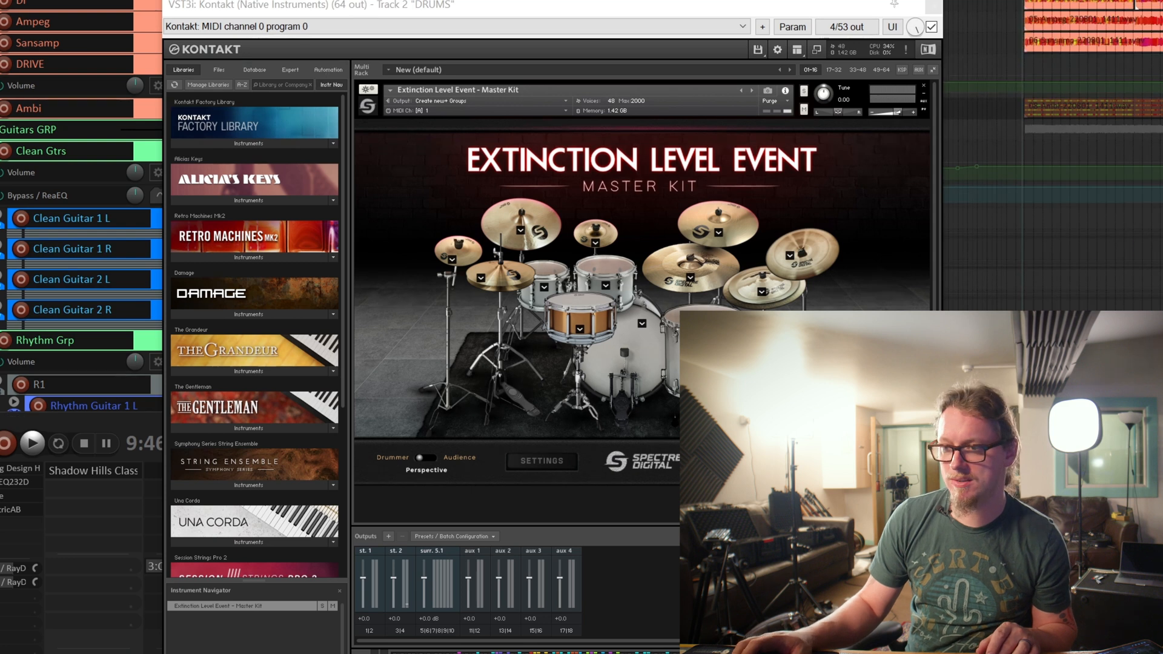
pyautogui.press('space')
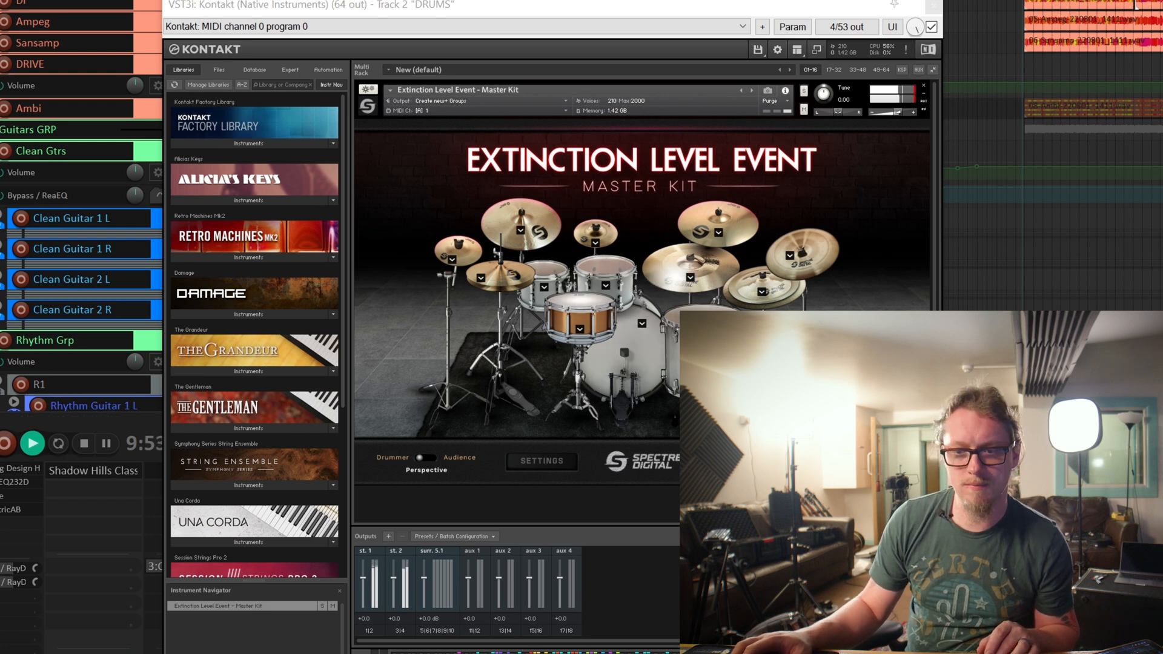
pyautogui.press('space')
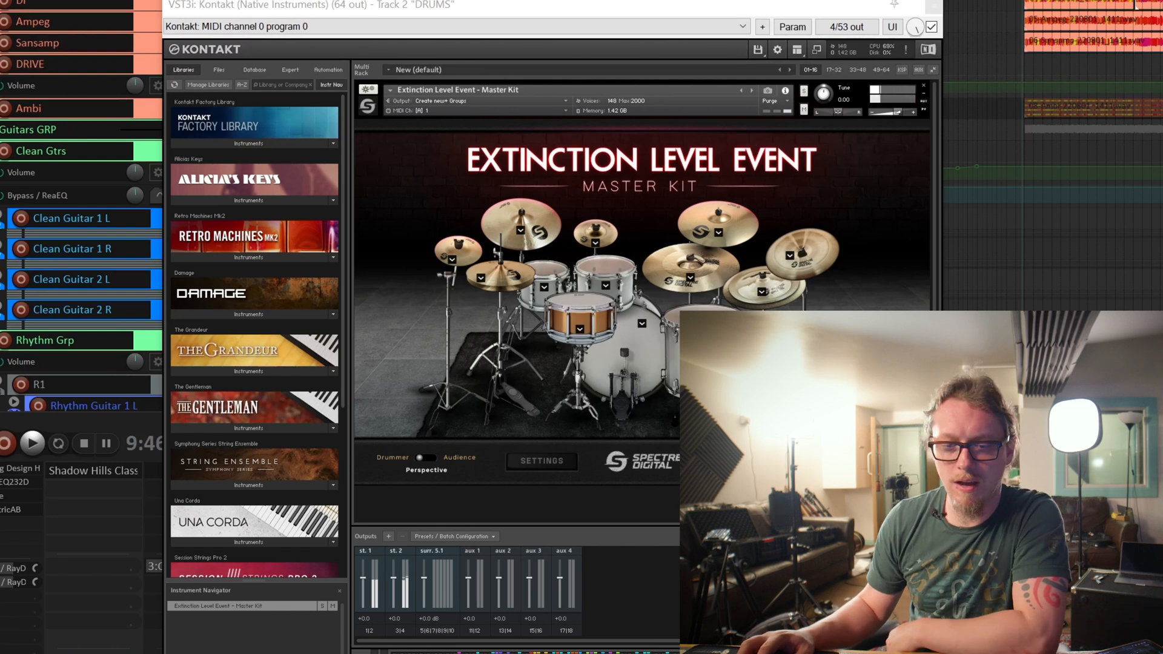
# Open the kit's mixer and play the drum part with all channels active from about 9:47.
pyautogui.click(743, 461)
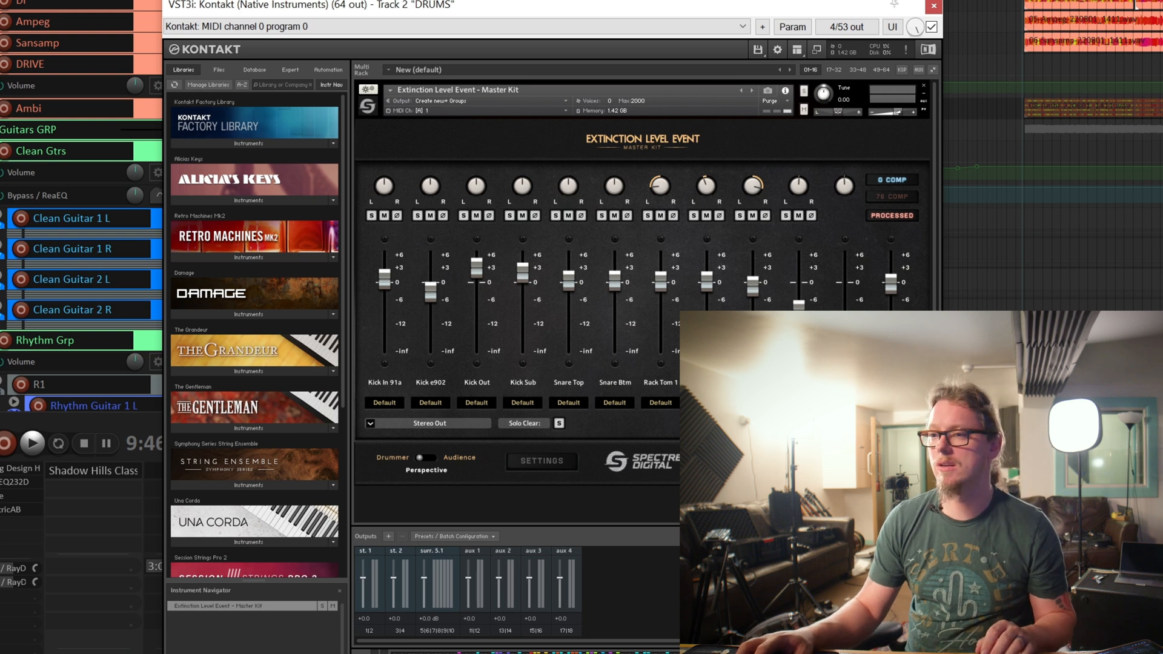
pyautogui.click(1036, 388)
pyautogui.scroll(-3, 1036, 388)
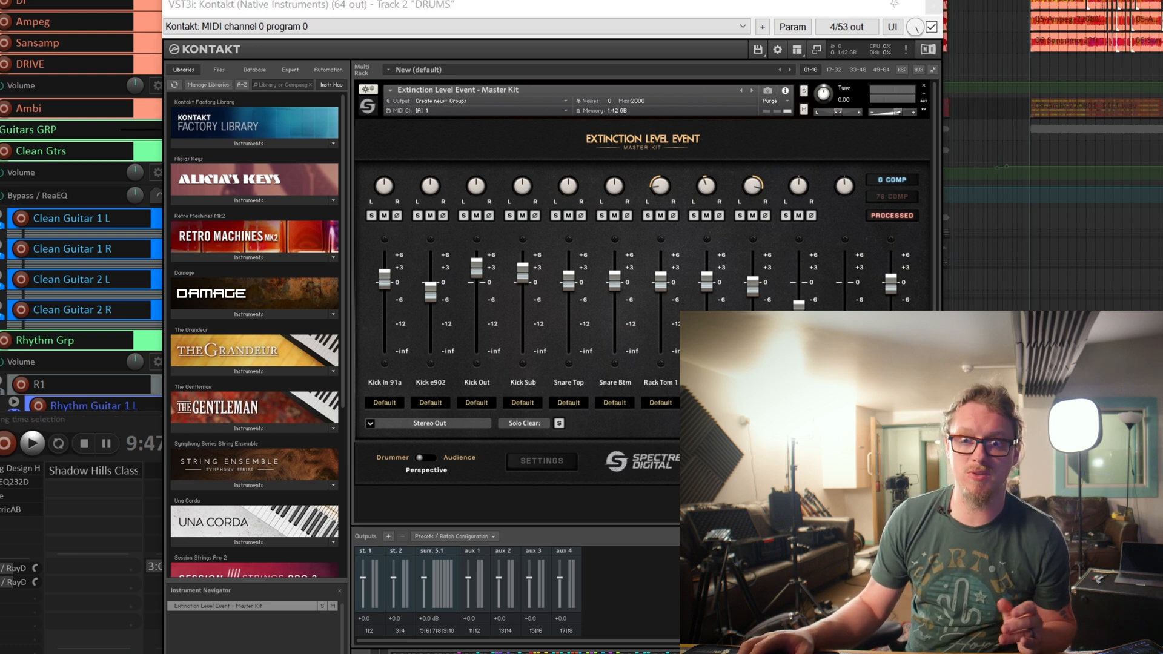
pyautogui.press('space')
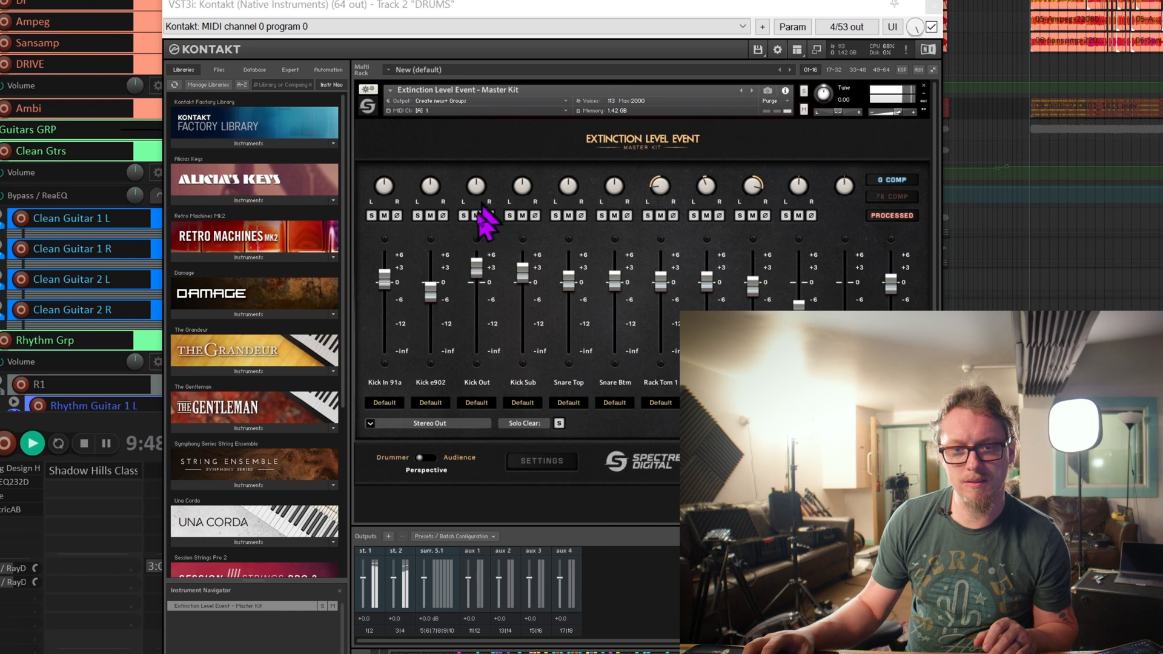
pyautogui.press('space')
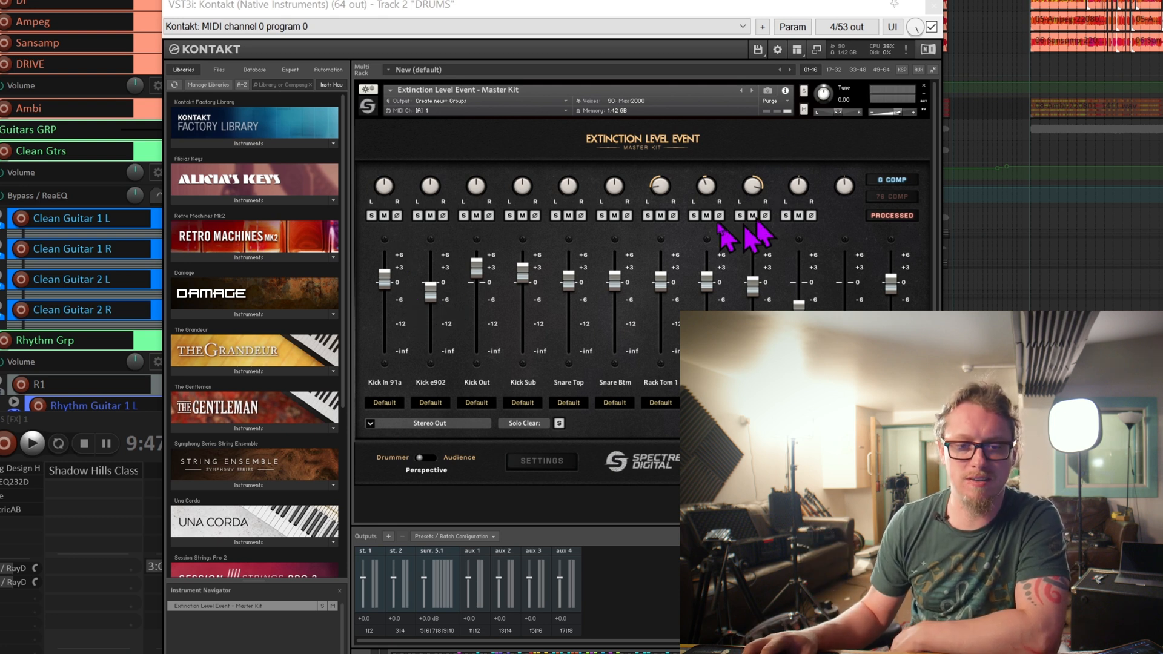
# Solo the Kick Out and Kick Sub channels and audition them in the drum part.
pyautogui.click(463, 216)
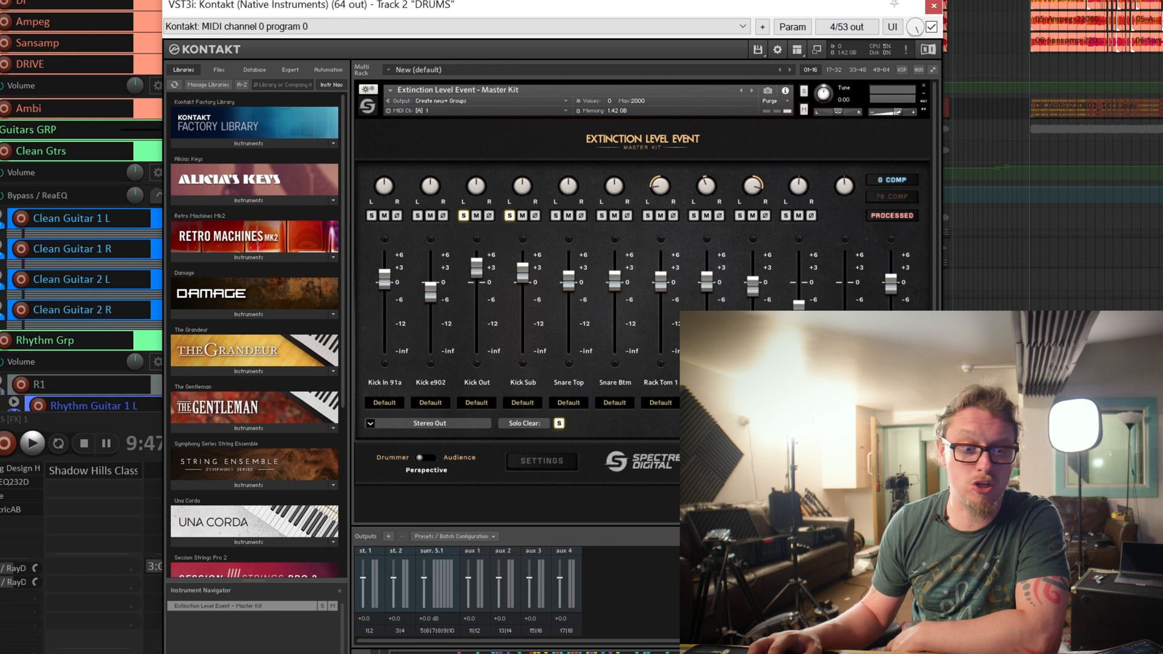
pyautogui.click(472, 652)
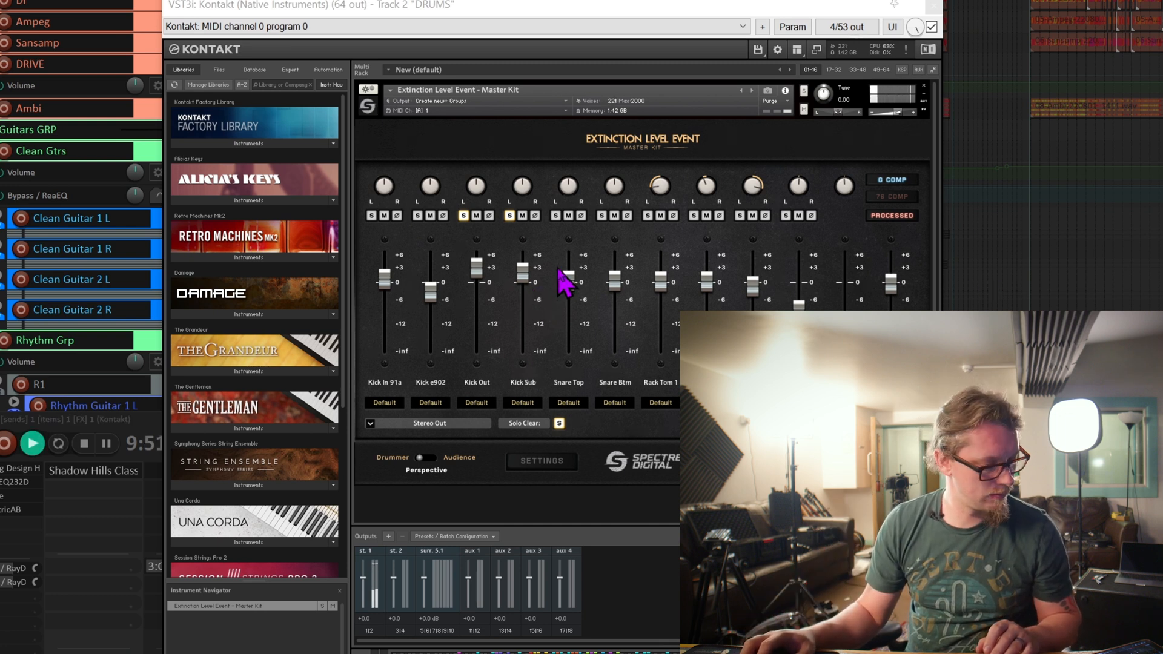
pyautogui.press('space')
# Switch the solo from Kick Out and Kick Sub to Kick In 91a and Kick e902 and audition them.
pyautogui.click(463, 216)
pyautogui.click(509, 216)
pyautogui.click(418, 215)
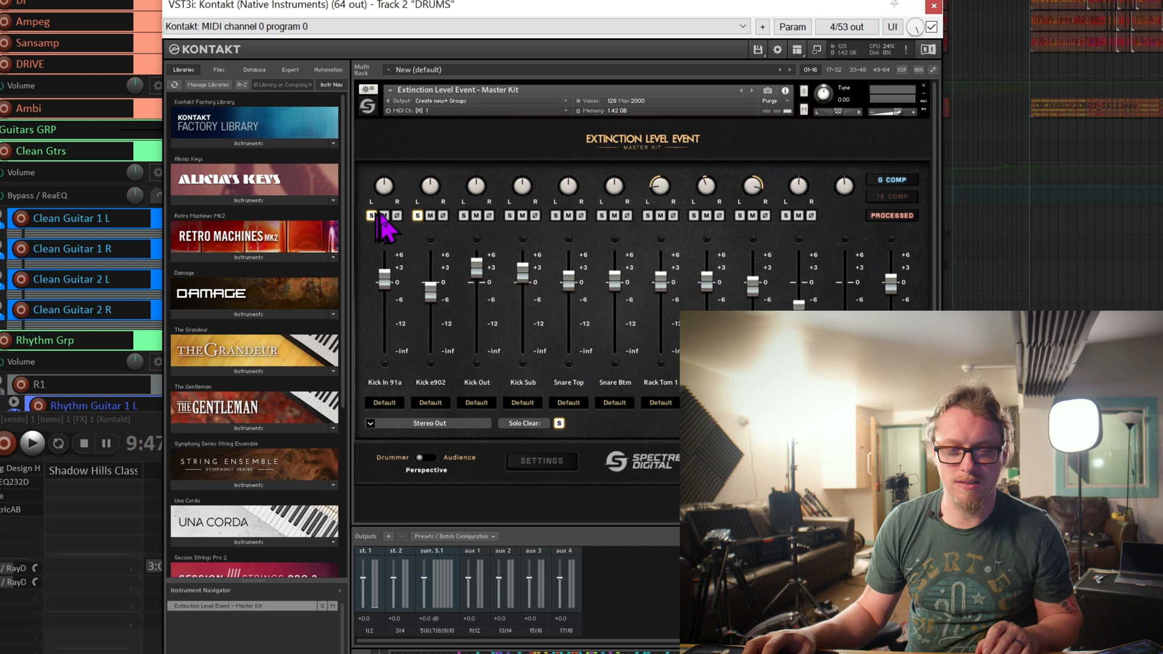
pyautogui.press('space')
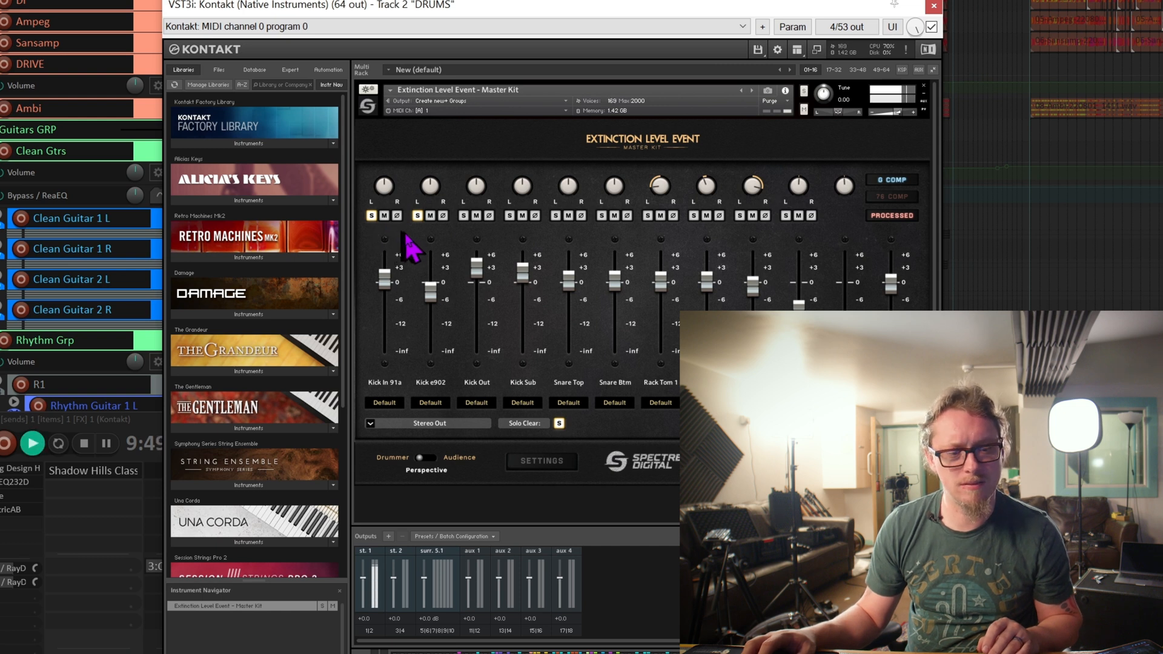
pyautogui.press('space')
# Add Kick Out and Kick Sub to the solo, audition all four kick channels together and clear their solos.
pyautogui.click(463, 216)
pyautogui.press('space')
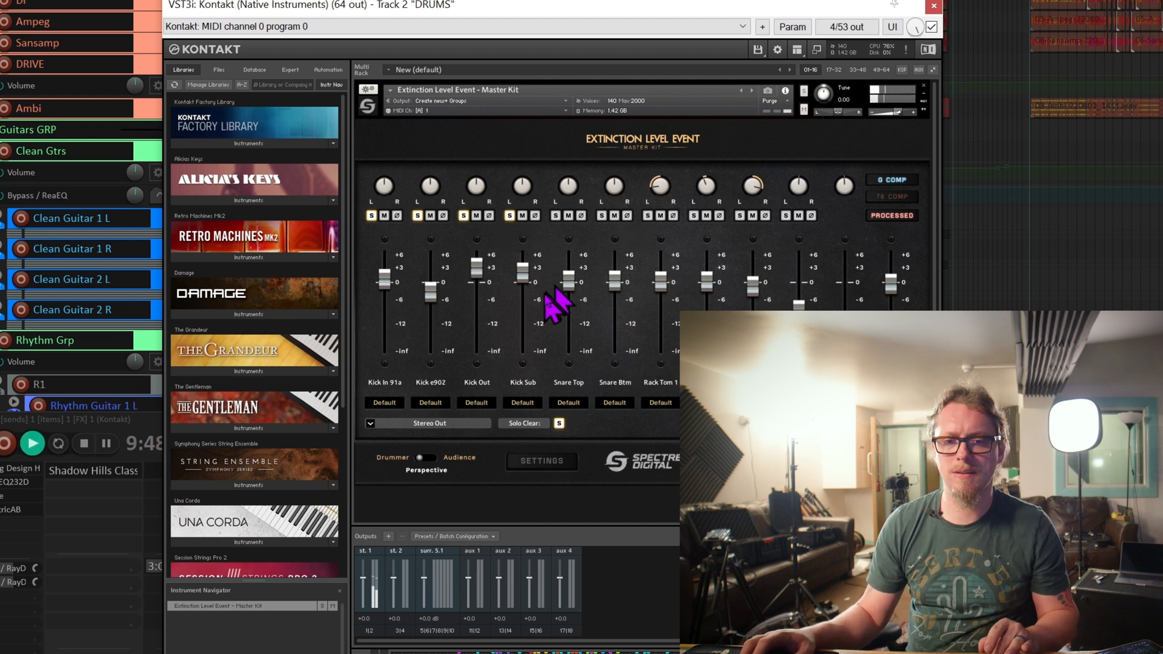
pyautogui.click(509, 215)
pyautogui.click(463, 216)
pyautogui.click(417, 216)
pyautogui.click(372, 217)
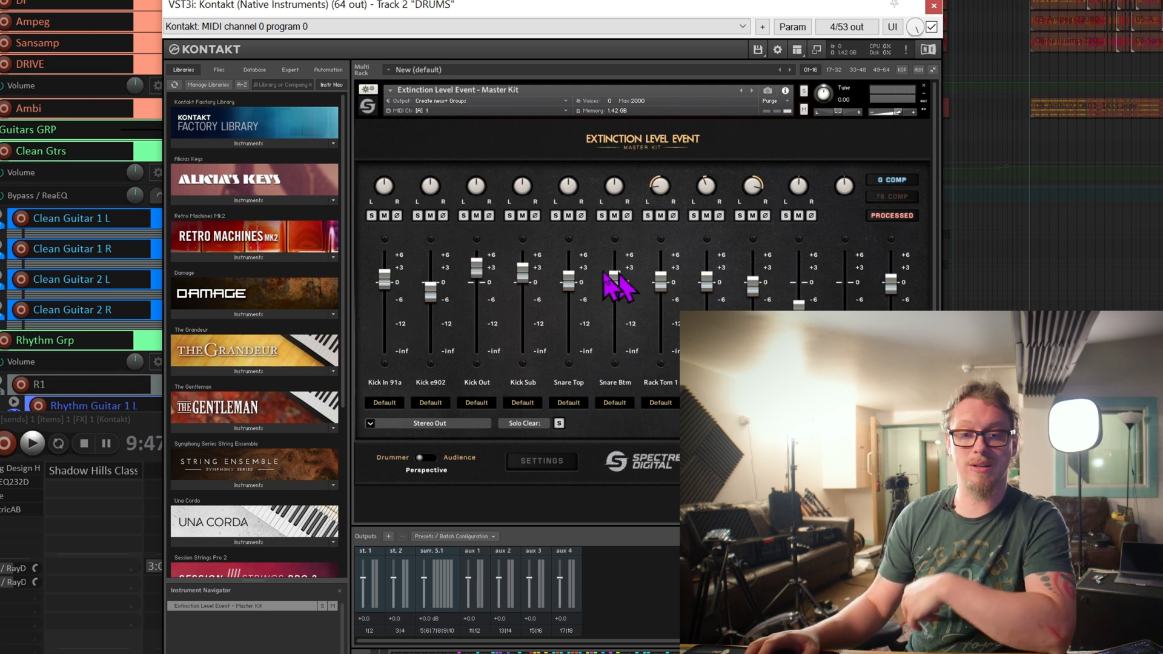
# Solo the Snare Top channel and audition it in the drum part.
pyautogui.click(556, 216)
pyautogui.press('space')
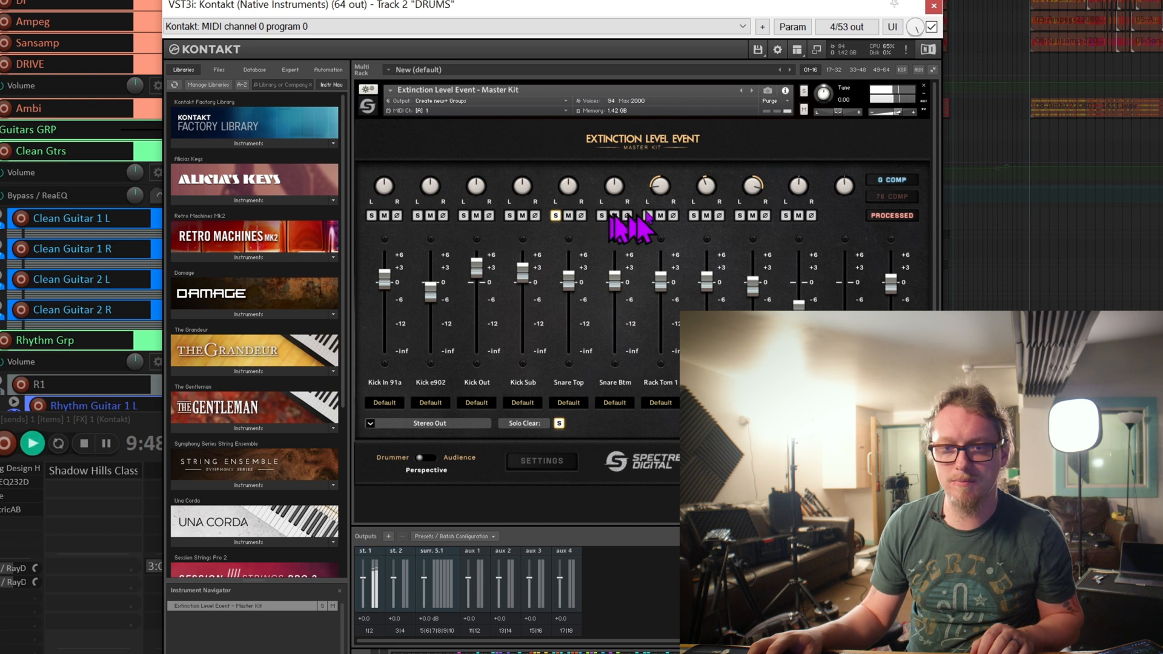
pyautogui.press('space')
# Solo Snare Btm, compare it with Snare Top during playback and clear both snare solos.
pyautogui.click(602, 217)
pyautogui.click(556, 217)
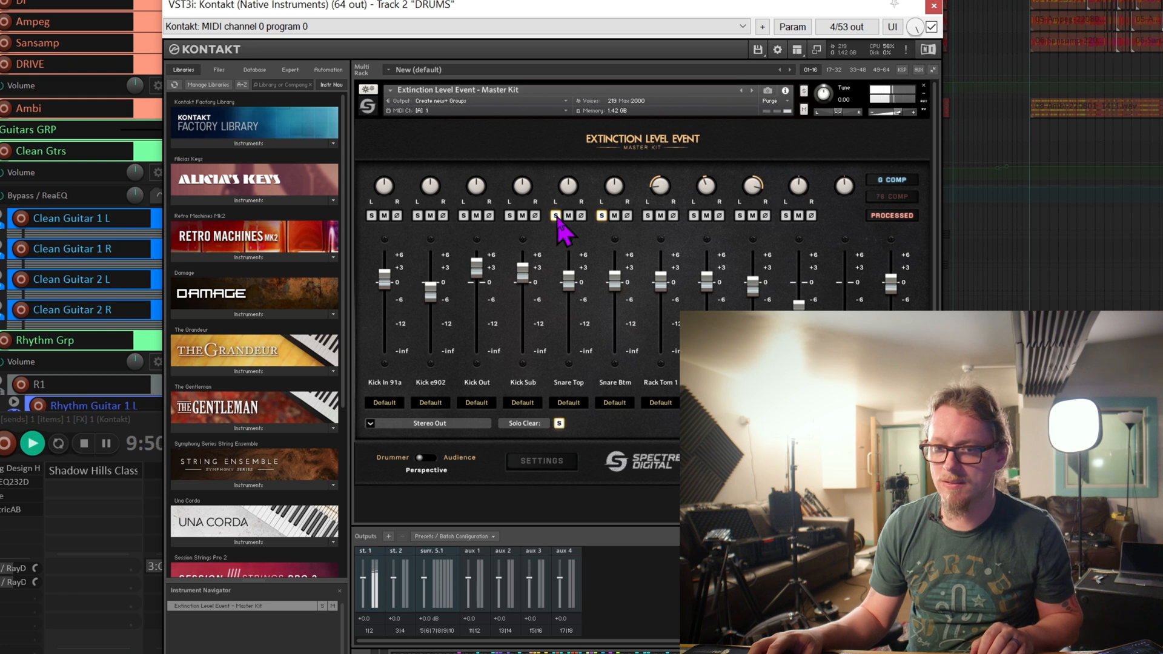
pyautogui.press('space')
pyautogui.click(555, 216)
pyautogui.click(602, 216)
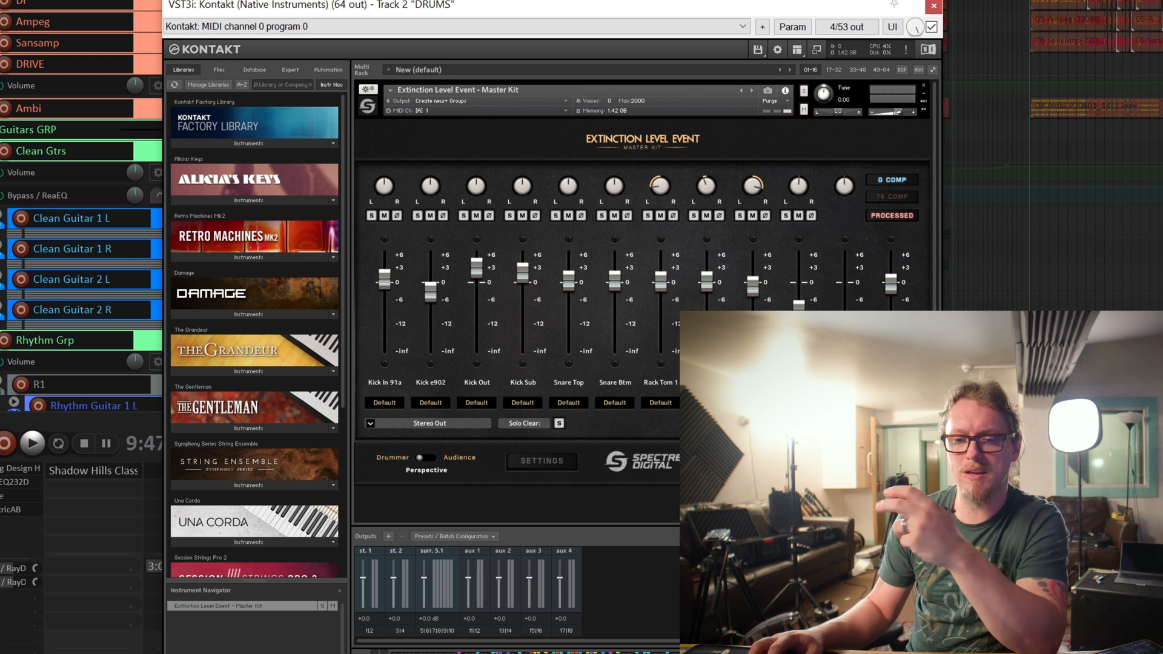
# Play the full kit mix, solo the tenth mixer channel and audition it alone.
pyautogui.press('space')
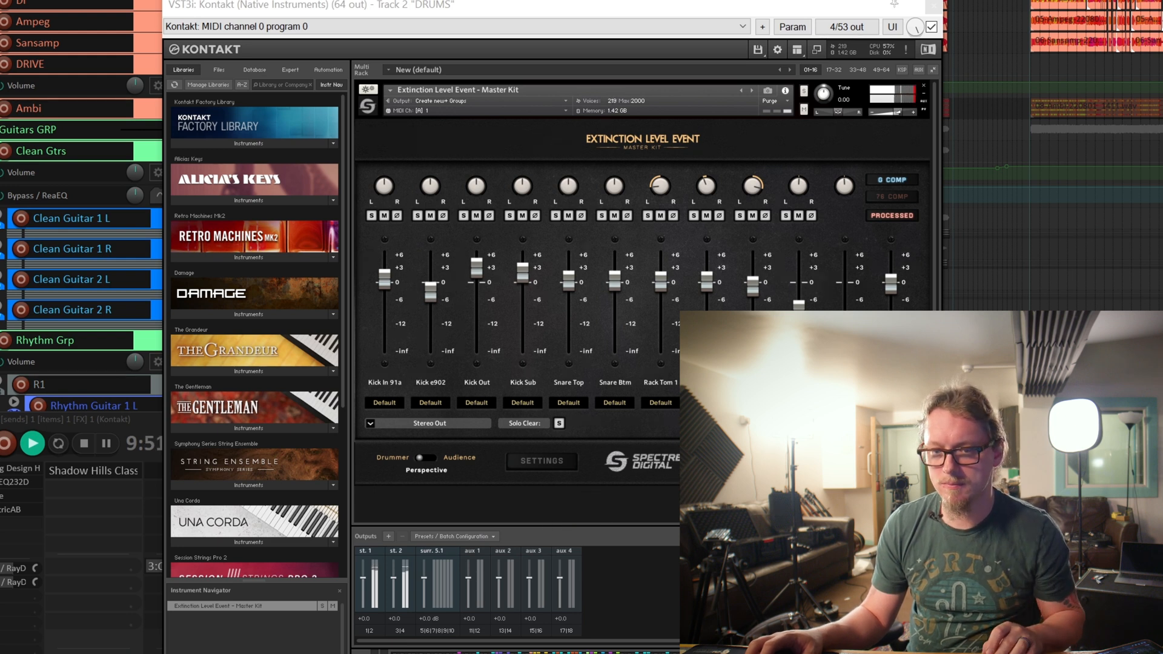
pyautogui.press('space')
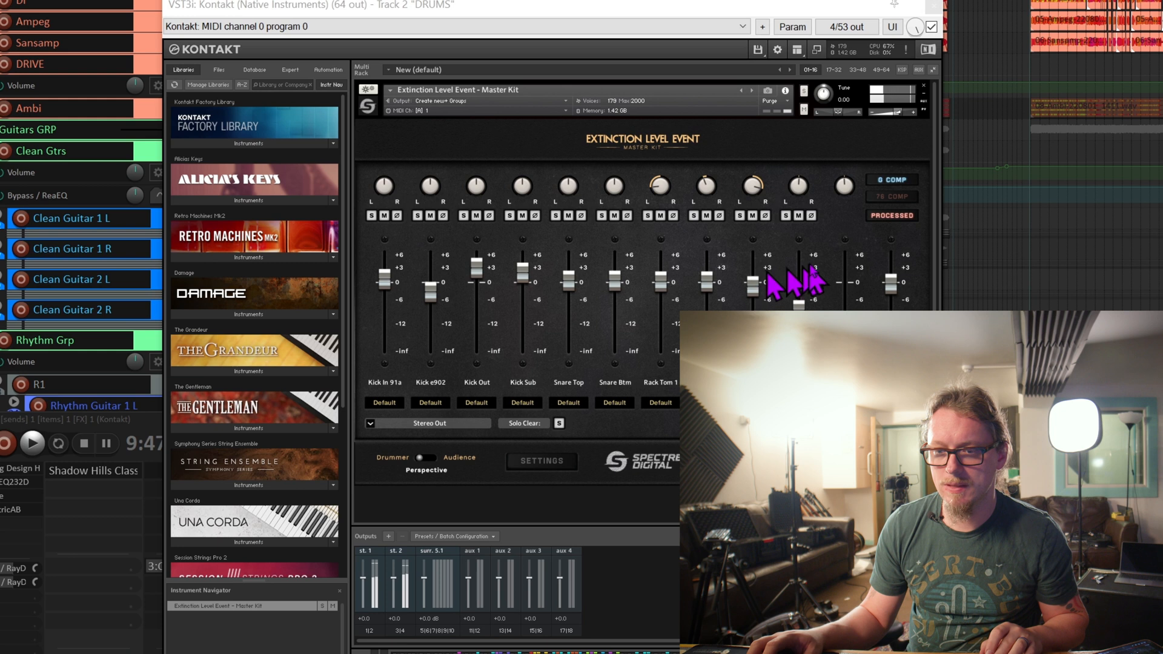
pyautogui.click(786, 216)
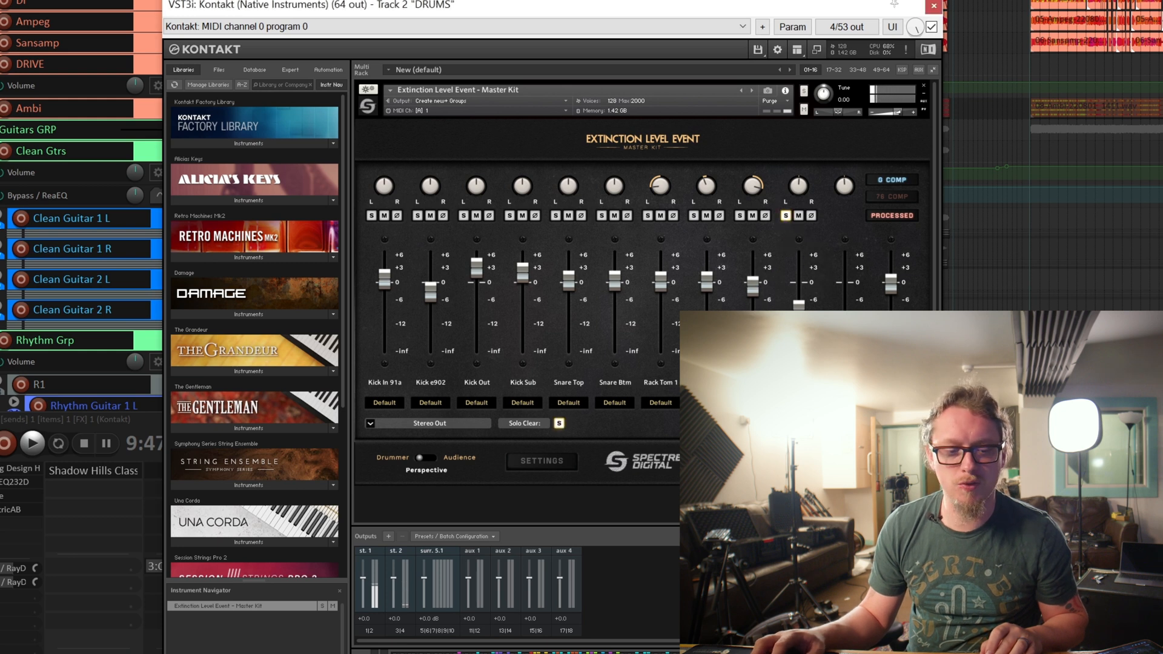
pyautogui.press('space')
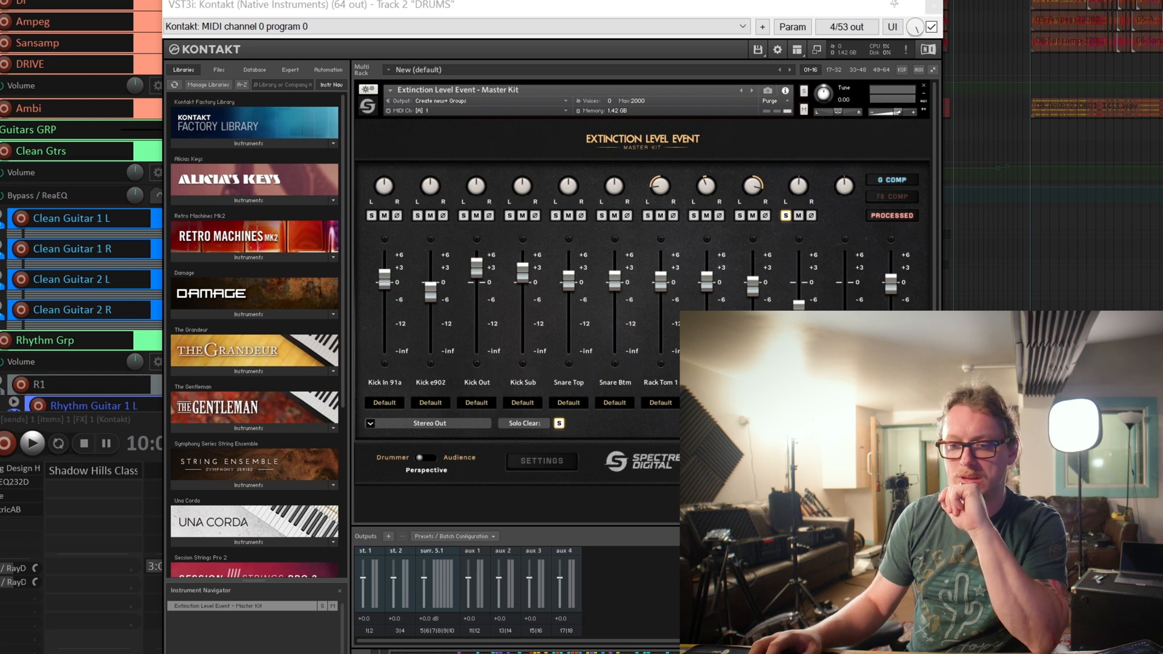
# Try the eleventh channel's fader at about 0 dB with the tenth channel's solo off, audition the mix and lower the fader again.
pyautogui.moveTo(844, 321); pyautogui.dragTo(847, 280)
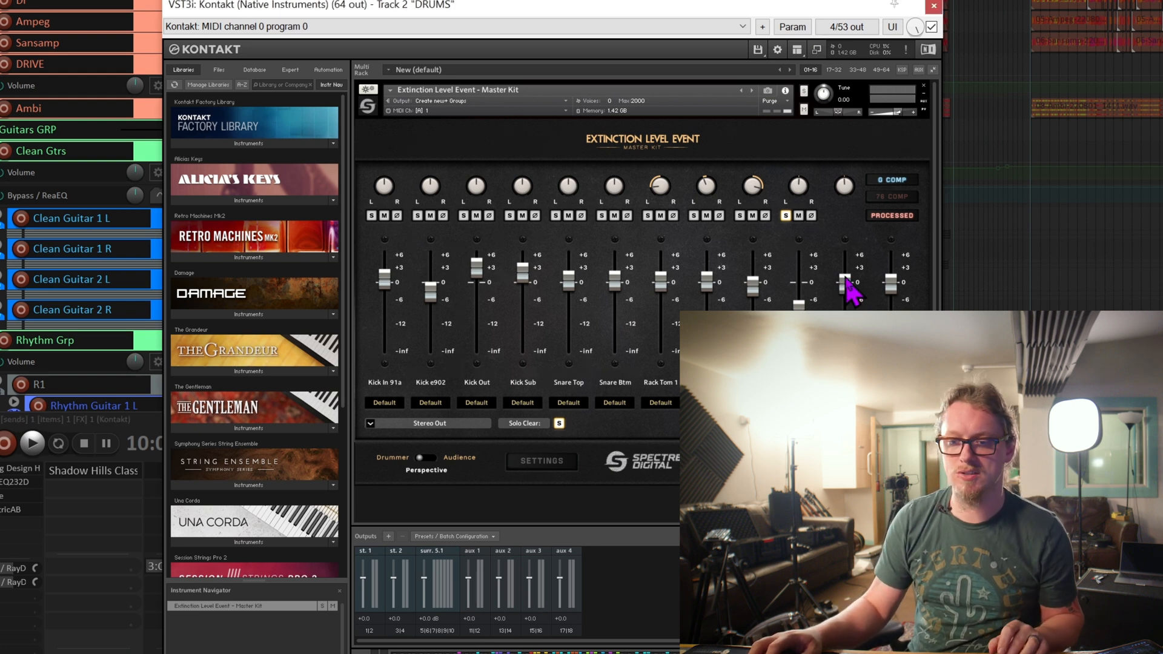
pyautogui.click(786, 216)
pyautogui.press('space')
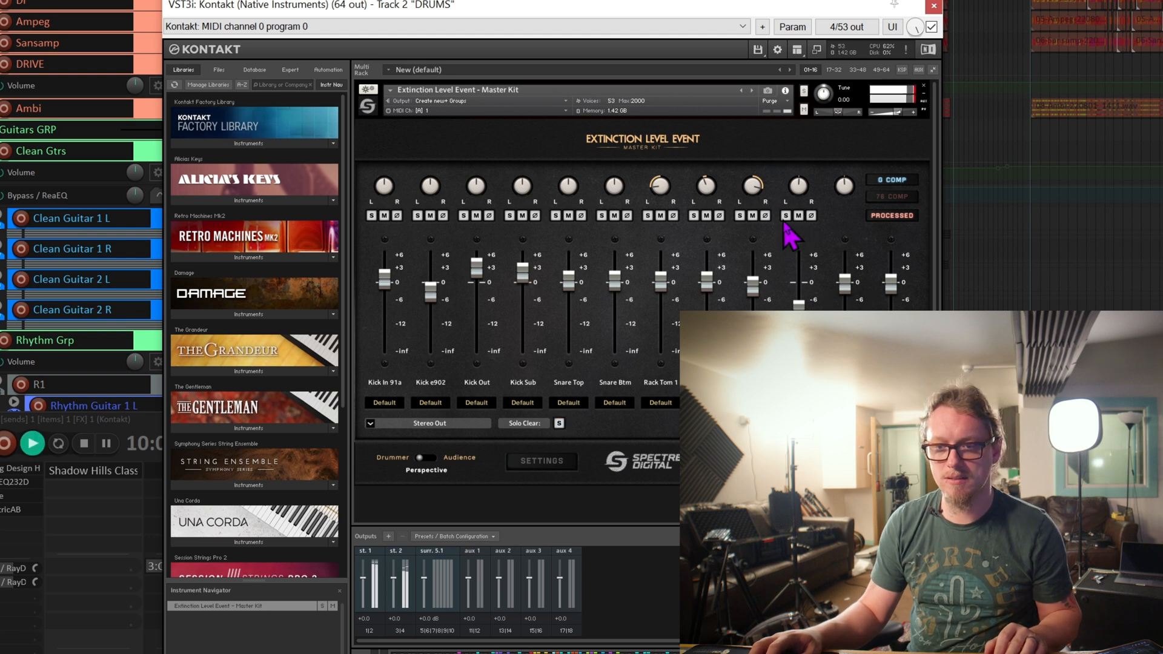
pyautogui.moveTo(847, 288); pyautogui.dragTo(848, 327)
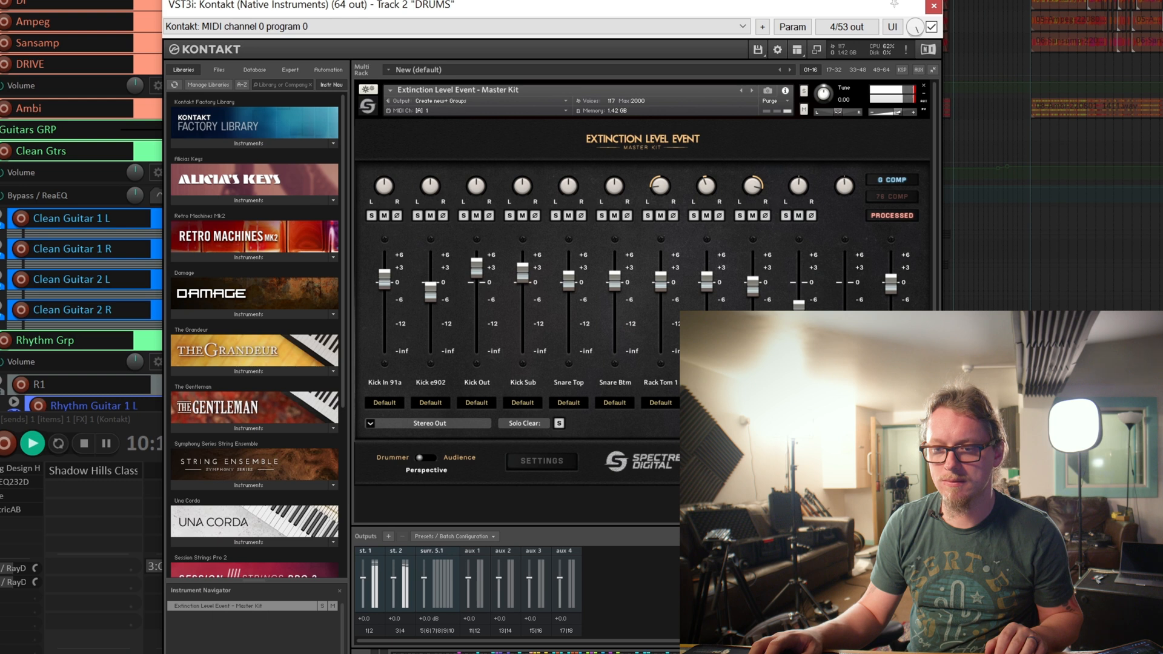
pyautogui.press('space')
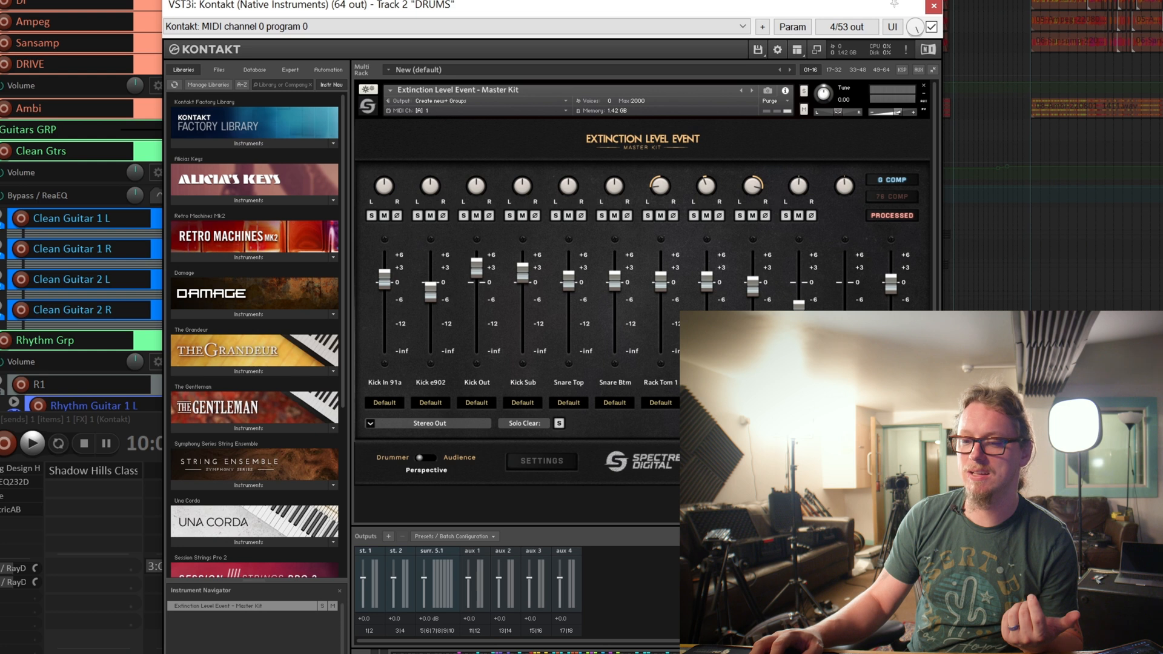
# Show the mixer's cymbal and overhead channels and audition Overhead TF M60 soloed.
pyautogui.click(896, 424)
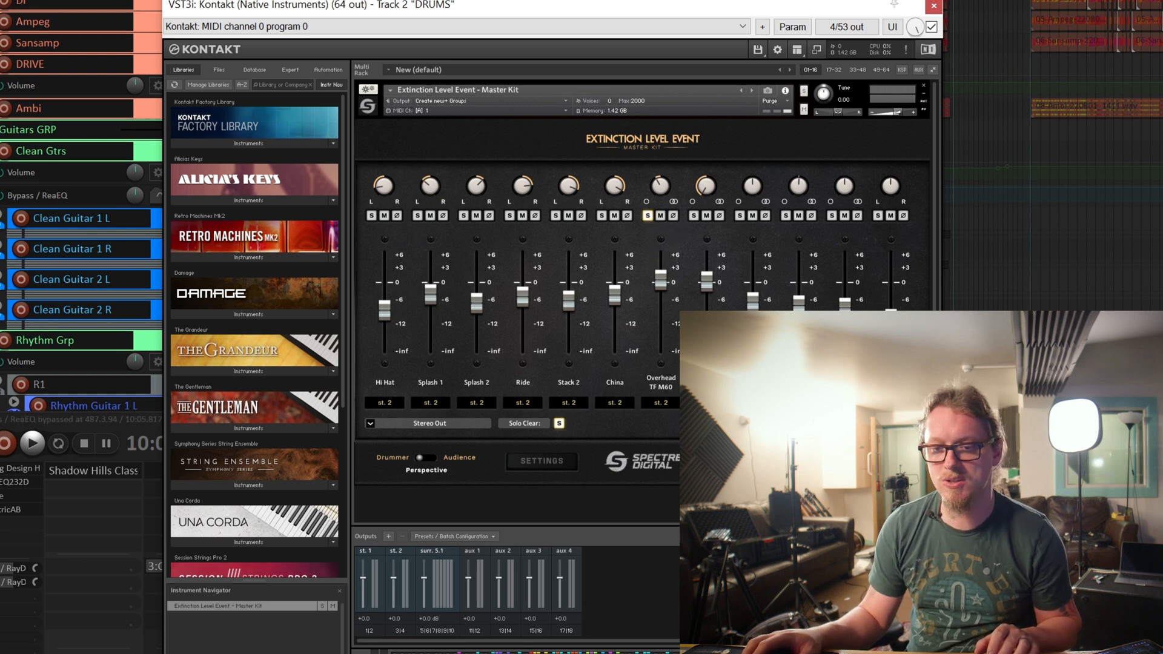
pyautogui.press('space')
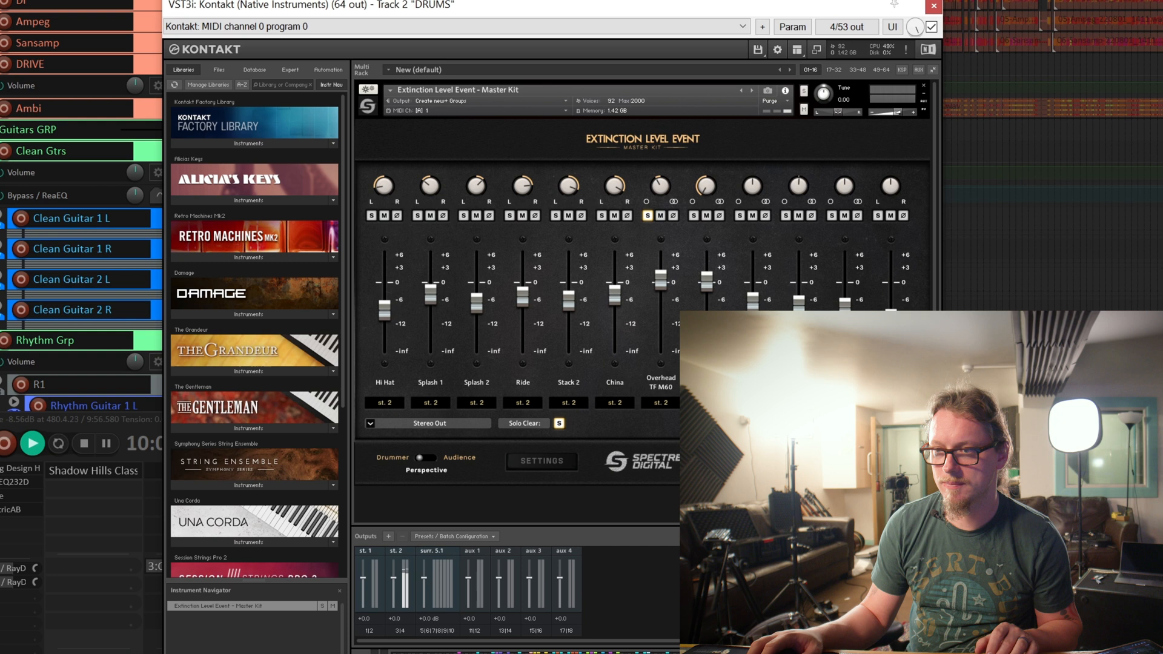
pyautogui.press('space')
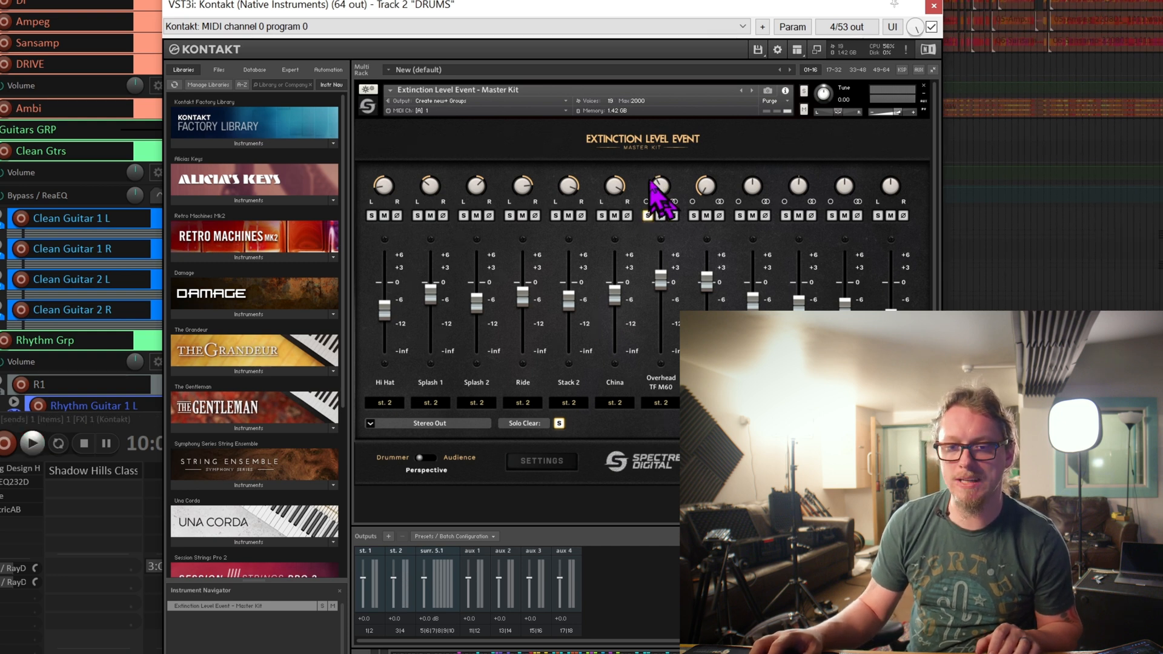
# Move the solo to the second overhead channel, next to Overhead TF M60, and audition it.
pyautogui.click(693, 215)
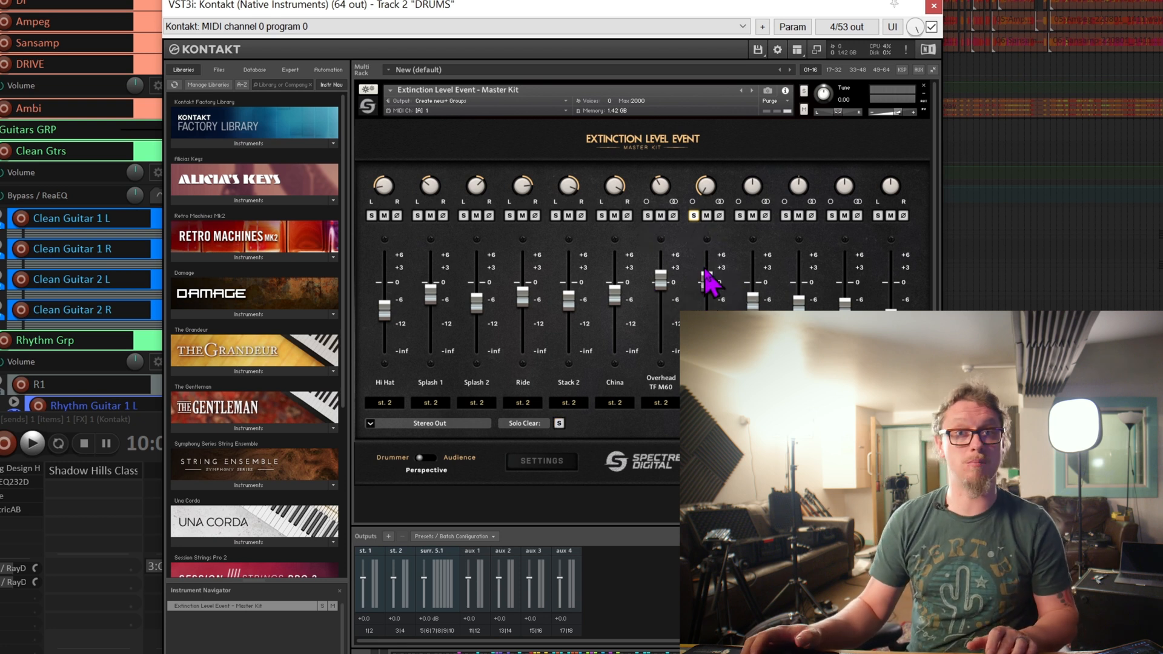
pyautogui.press('space')
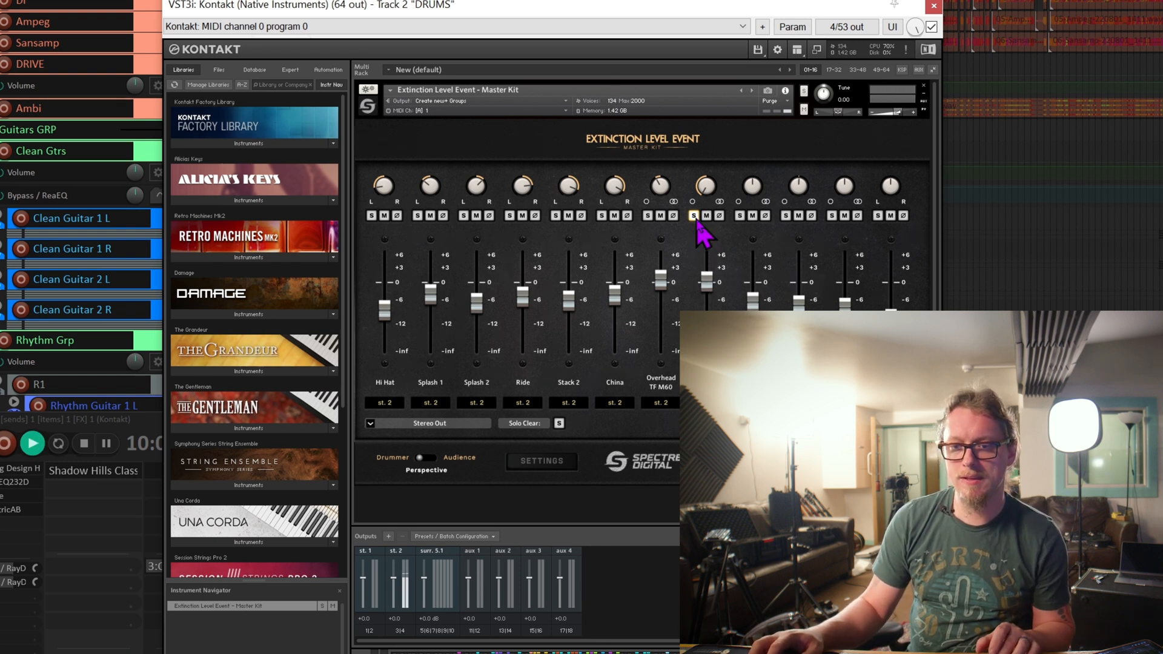
pyautogui.press('space')
# Solo Overhead TF M60 together with the second overhead channel, compare them during playback and clear both solos.
pyautogui.click(647, 217)
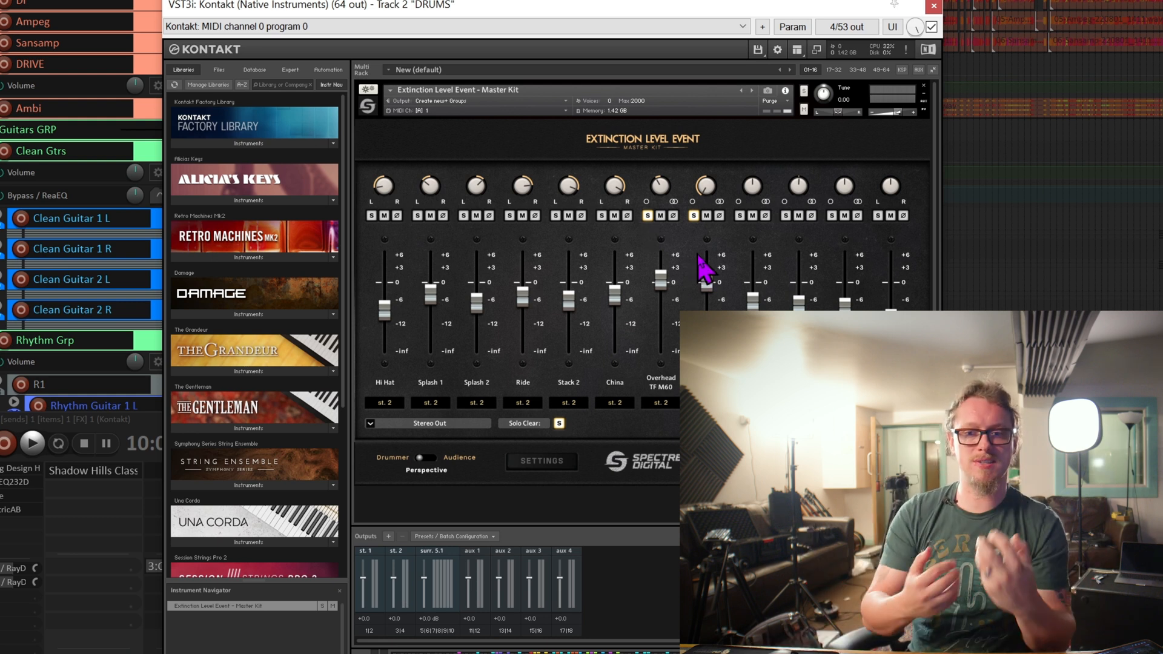
pyautogui.press('space')
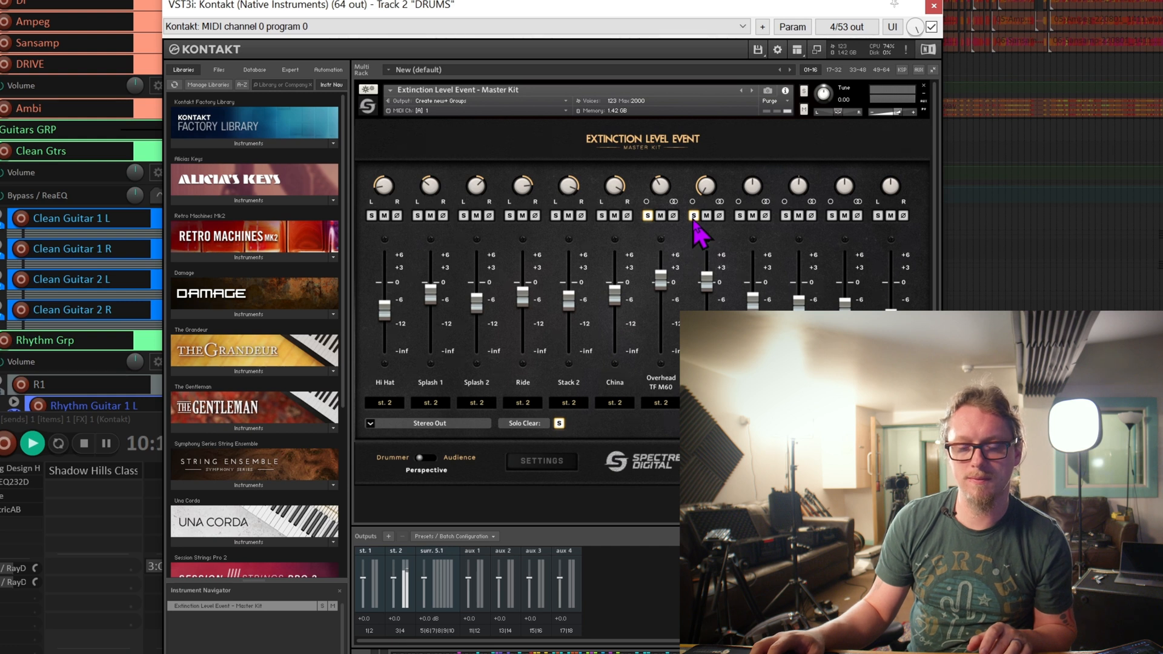
pyautogui.click(693, 216)
pyautogui.press('space')
pyautogui.click(646, 216)
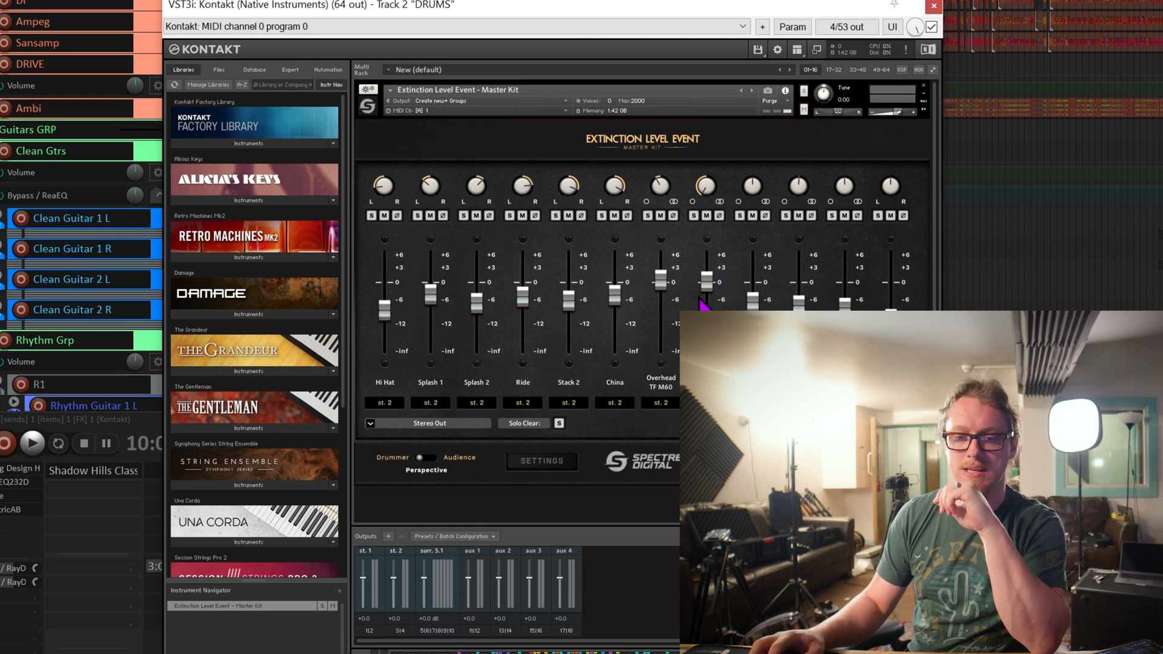
# Solo the three channels following the two overheads and audition them together.
pyautogui.click(740, 216)
pyautogui.click(786, 217)
pyautogui.press('space')
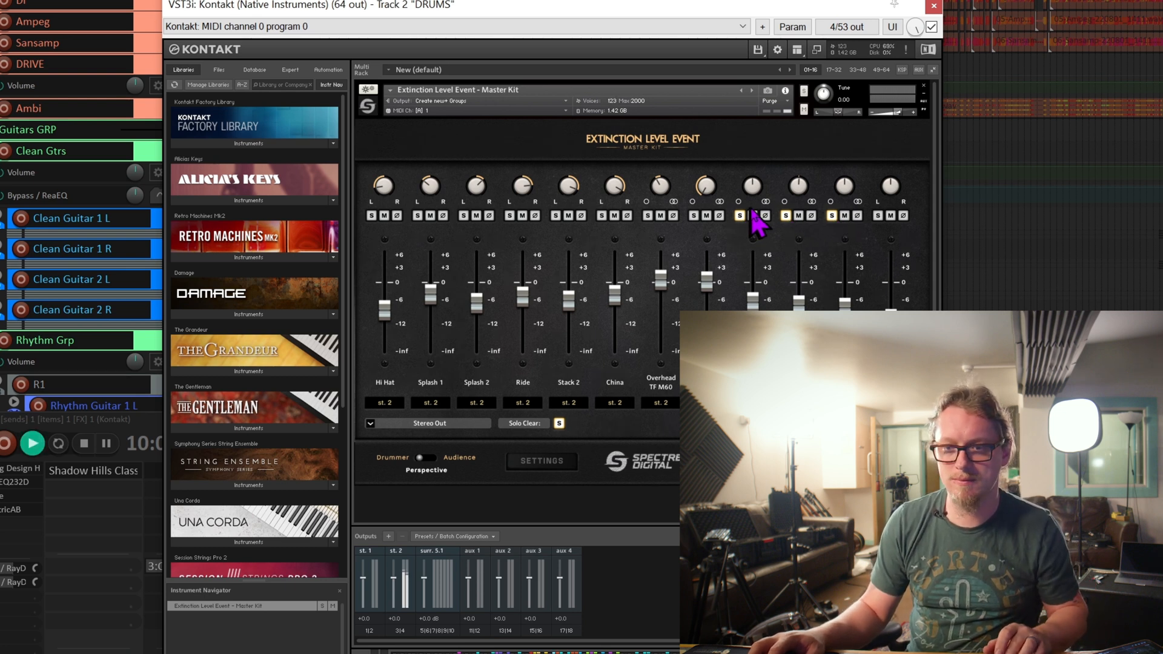
pyautogui.press('space')
# Replace the solos on the Room Rear, Room Front and Room Far channels with a Hall solo and start playback.
pyautogui.click(878, 217)
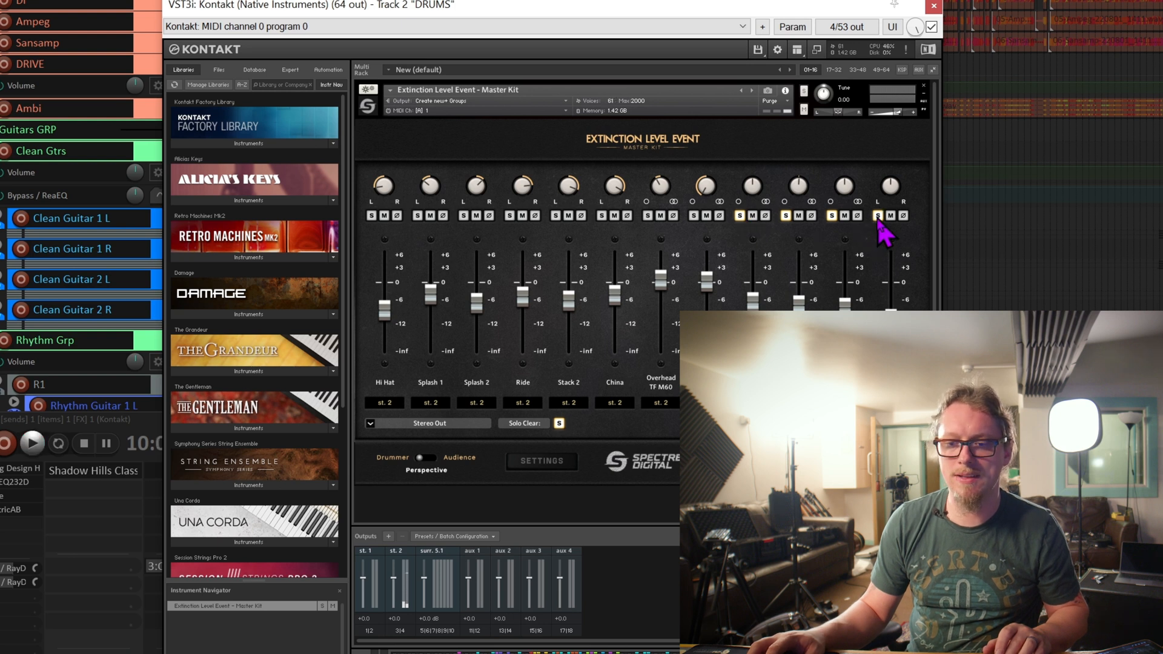
pyautogui.click(785, 215)
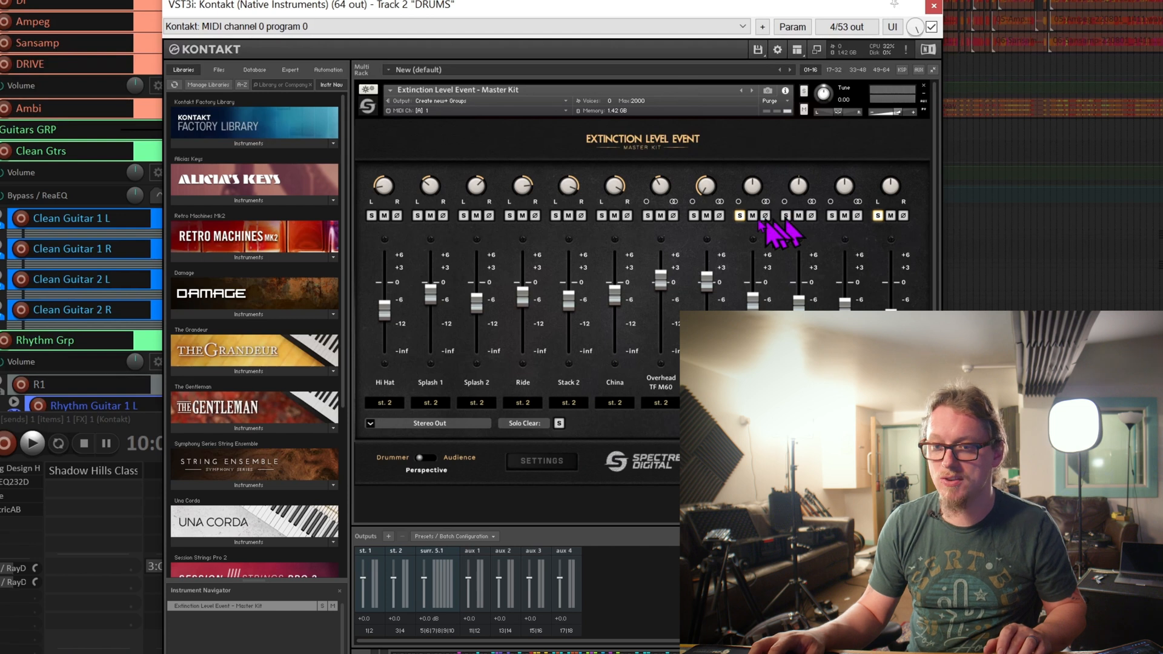
pyautogui.click(739, 216)
pyautogui.press('space')
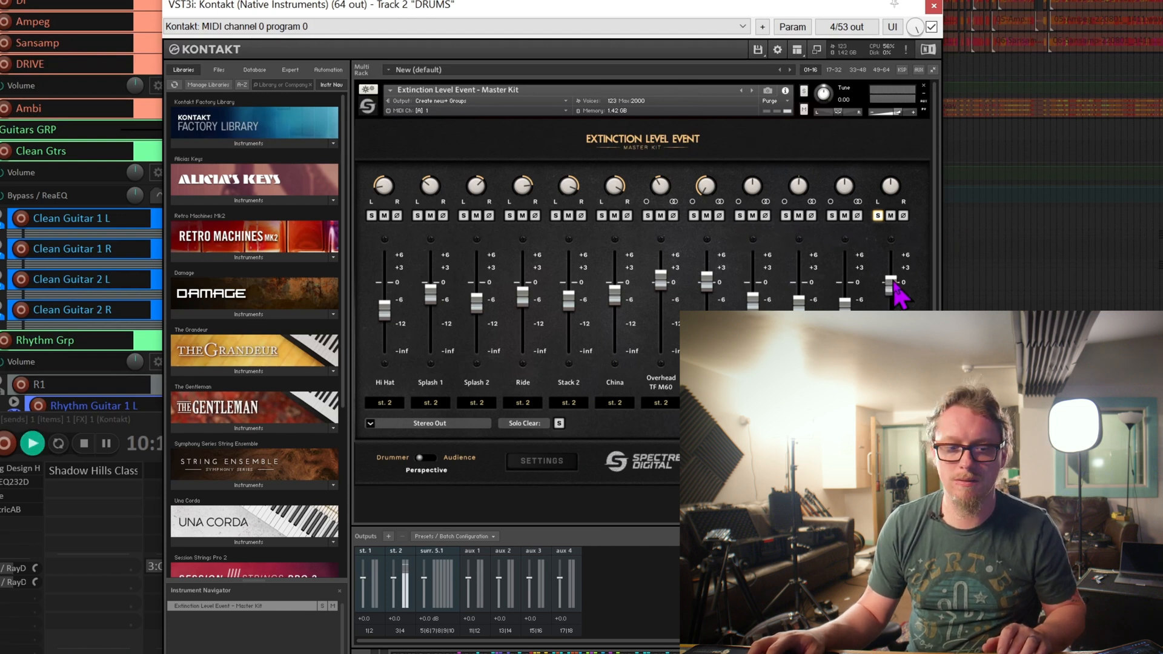
# Lower the Hall channel's fader to about -12 during playback, stop playback and clear the Hall solo.
pyautogui.moveTo(899, 290); pyautogui.dragTo(900, 330)
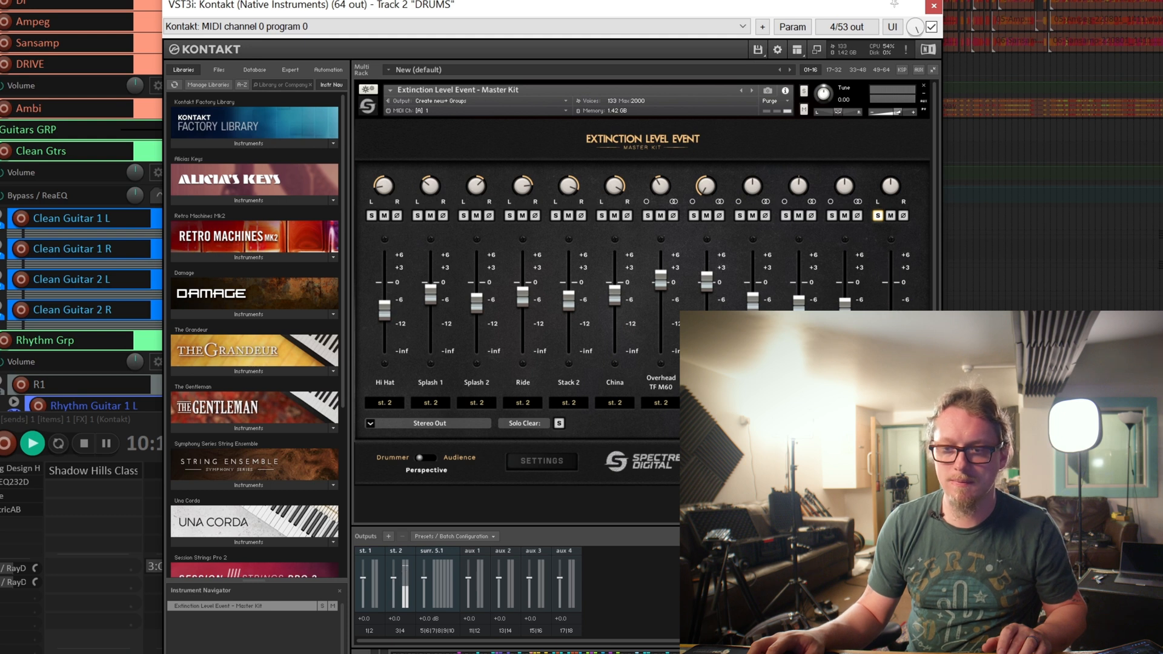
pyautogui.press('space')
pyautogui.click(878, 216)
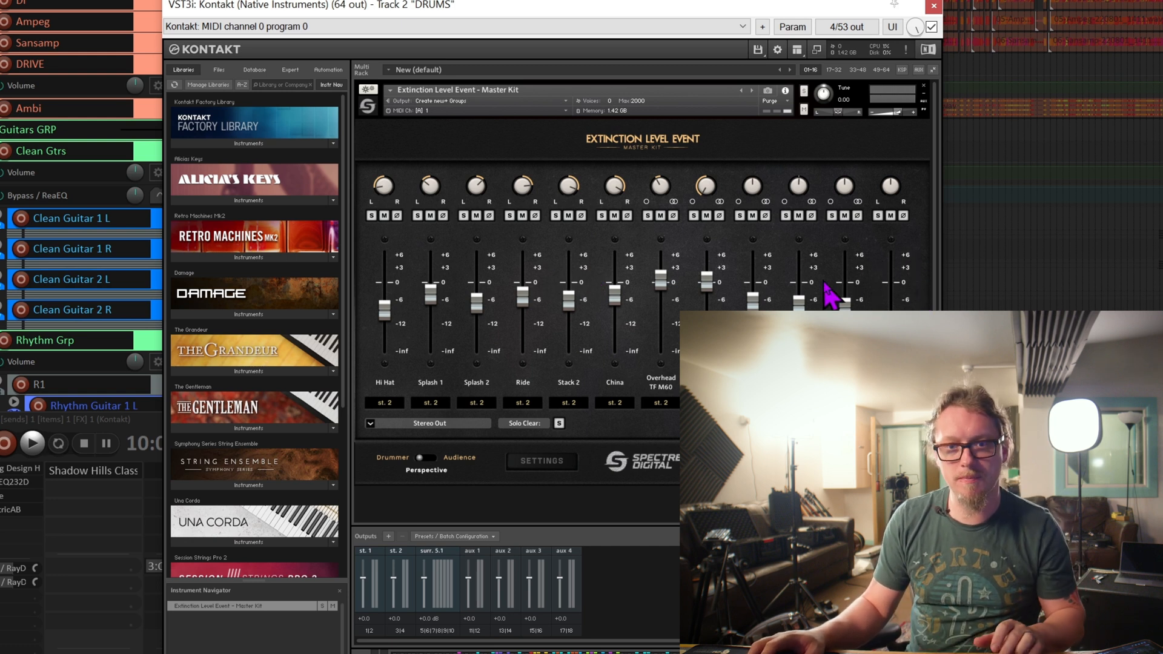
# Audition the unsoloed kit mix, leave only the Cymbals track soloed in the REAPER mixer and reposition the Kontakt window.
pyautogui.press('space')
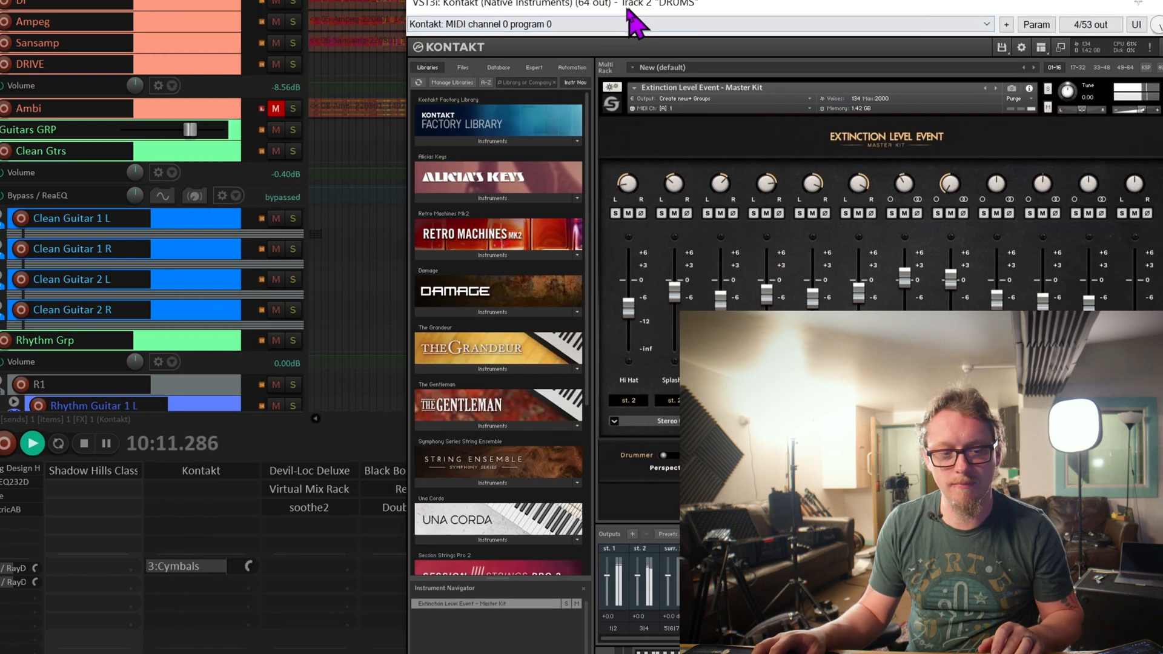
pyautogui.press('space')
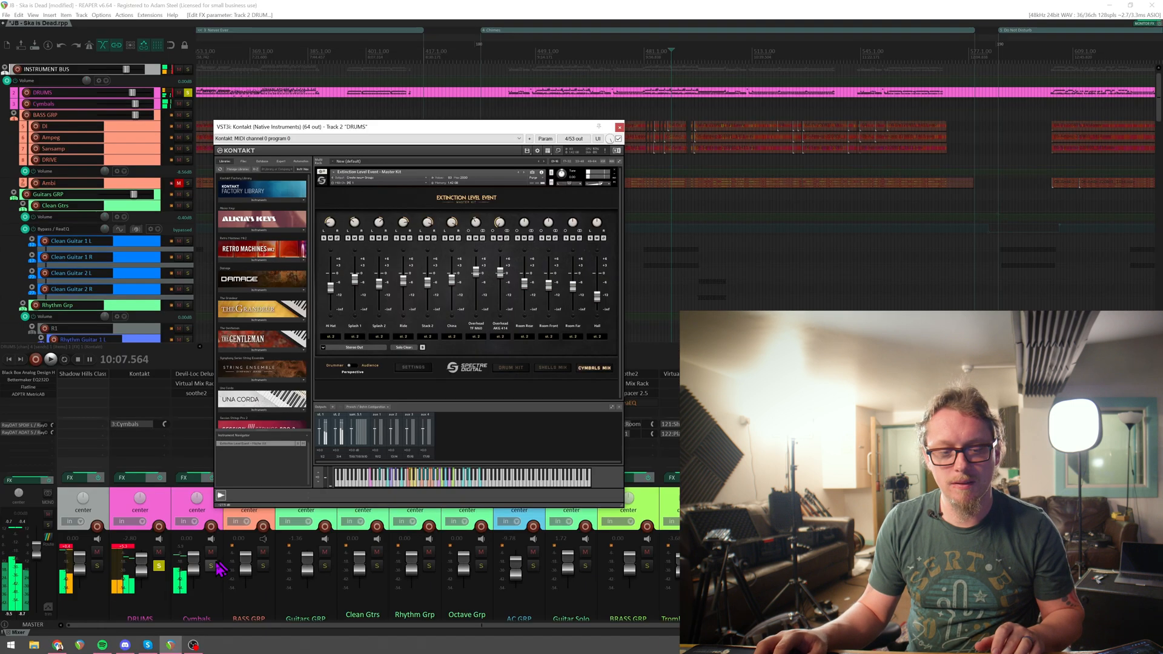
pyautogui.click(212, 565)
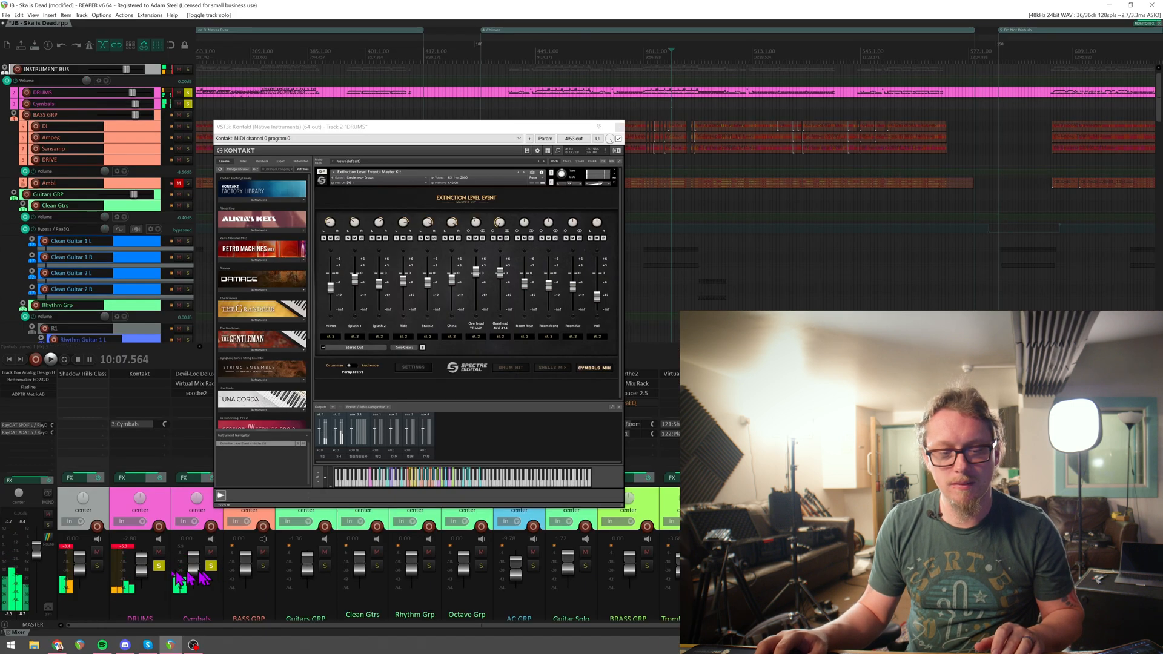
pyautogui.click(158, 567)
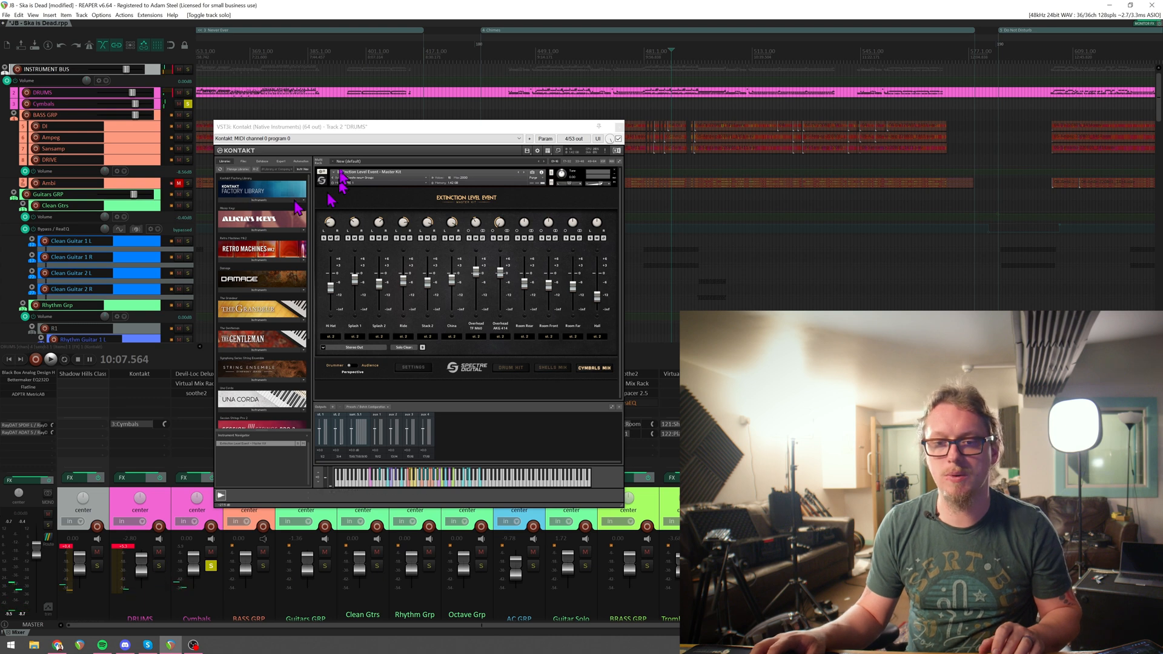
pyautogui.moveTo(337, 126); pyautogui.dragTo(379, 89)
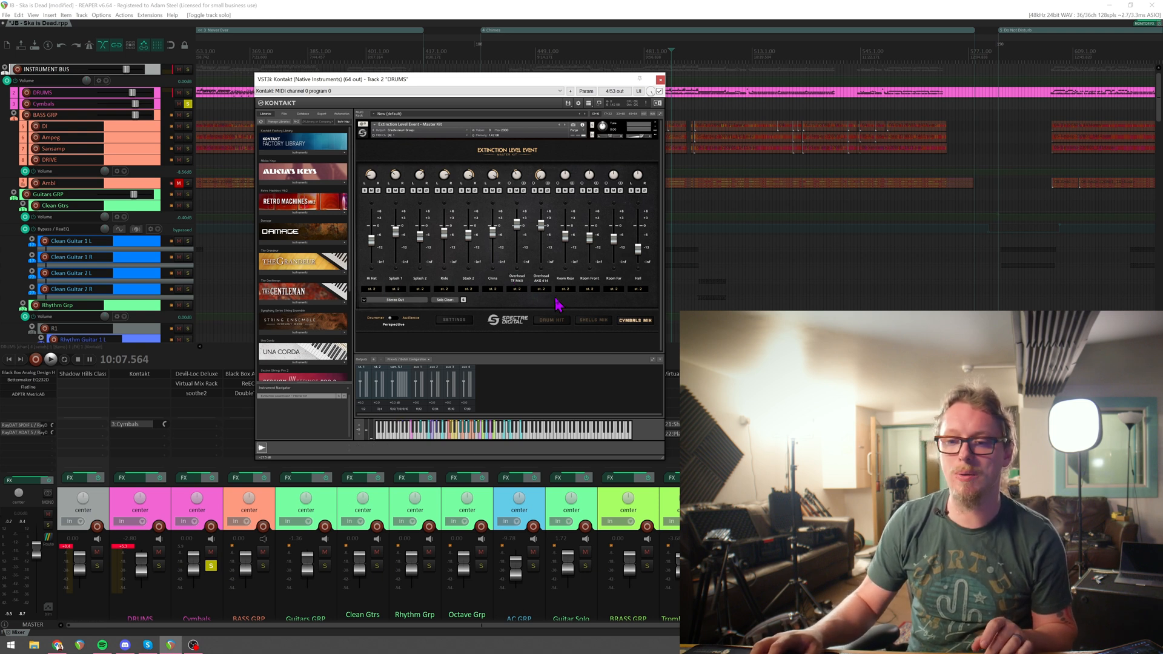
# Audition the DRUMS track on its own by soloing it and muting the Cymbals track.
pyautogui.click(153, 510)
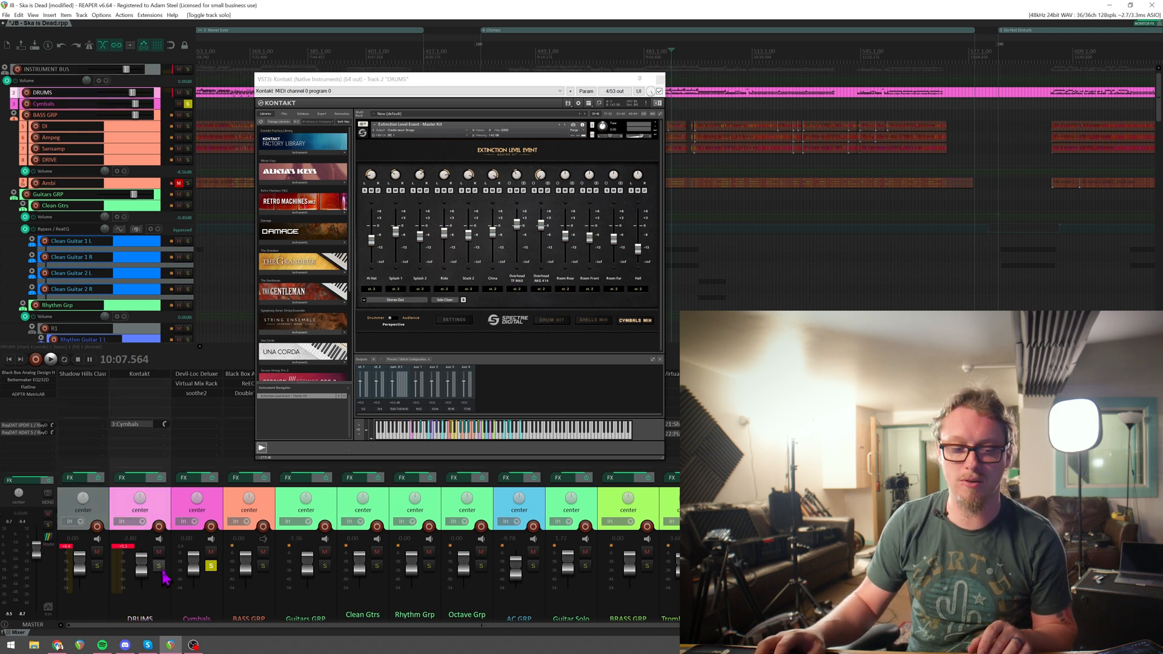
pyautogui.click(210, 552)
pyautogui.press('space')
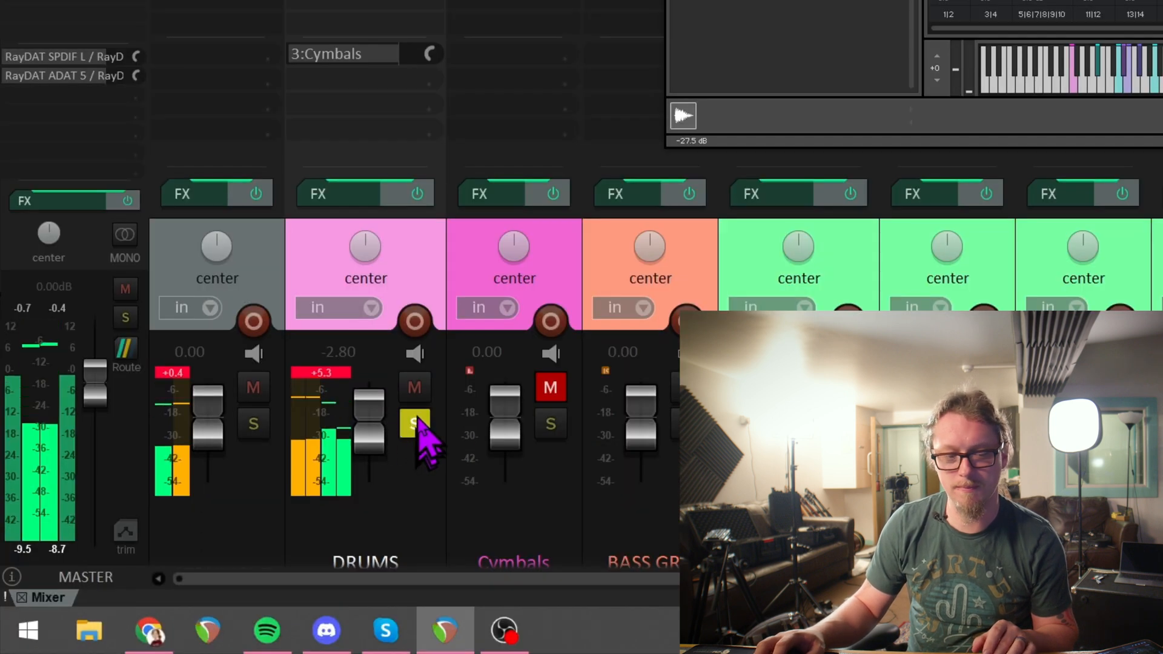
# Move the solo from DRUMS to the Cymbals track and unmute Cymbals to hear it alone during playback.
pyautogui.click(417, 427)
pyautogui.click(550, 425)
pyautogui.click(545, 387)
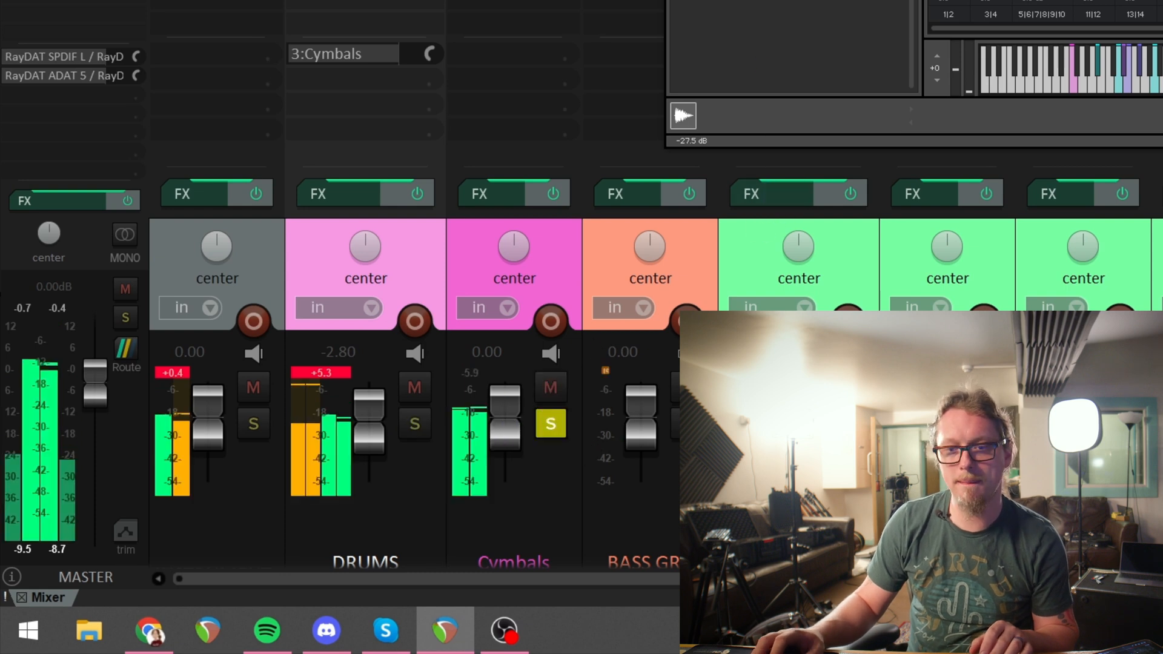
# Examine the Cymbals track's Devil-Loc Deluxe and the FG-S EQ settings in Virtual Mix Rack, closing the rack when done.
pyautogui.moveTo(787, 0); pyautogui.dragTo(827, 37)
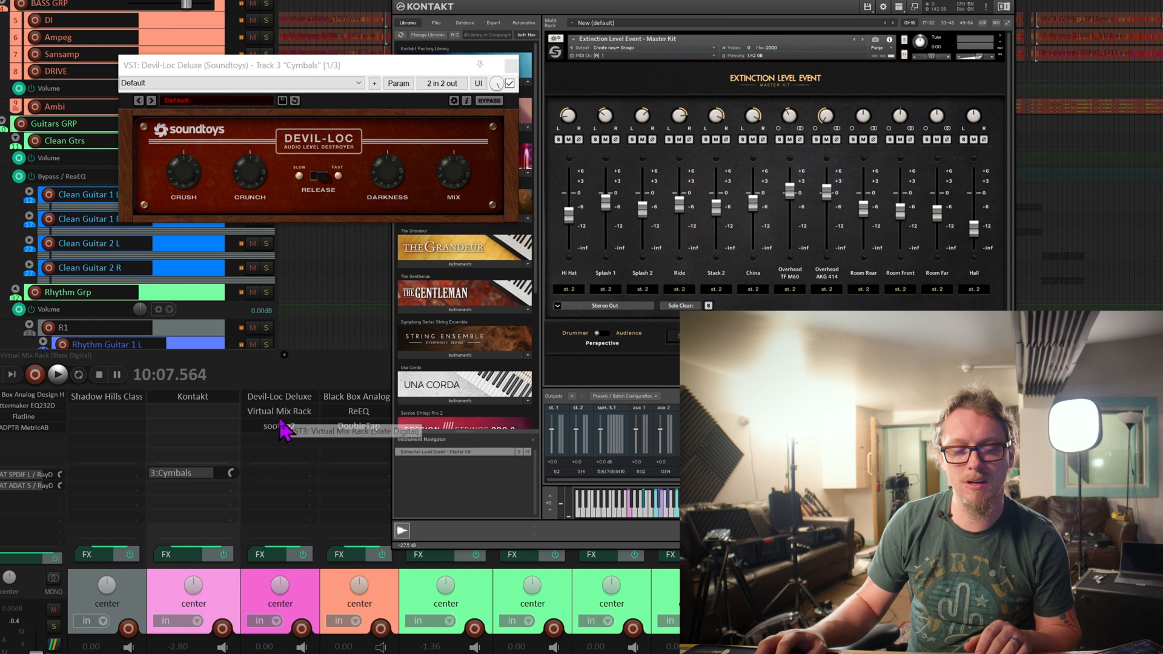
pyautogui.click(279, 413)
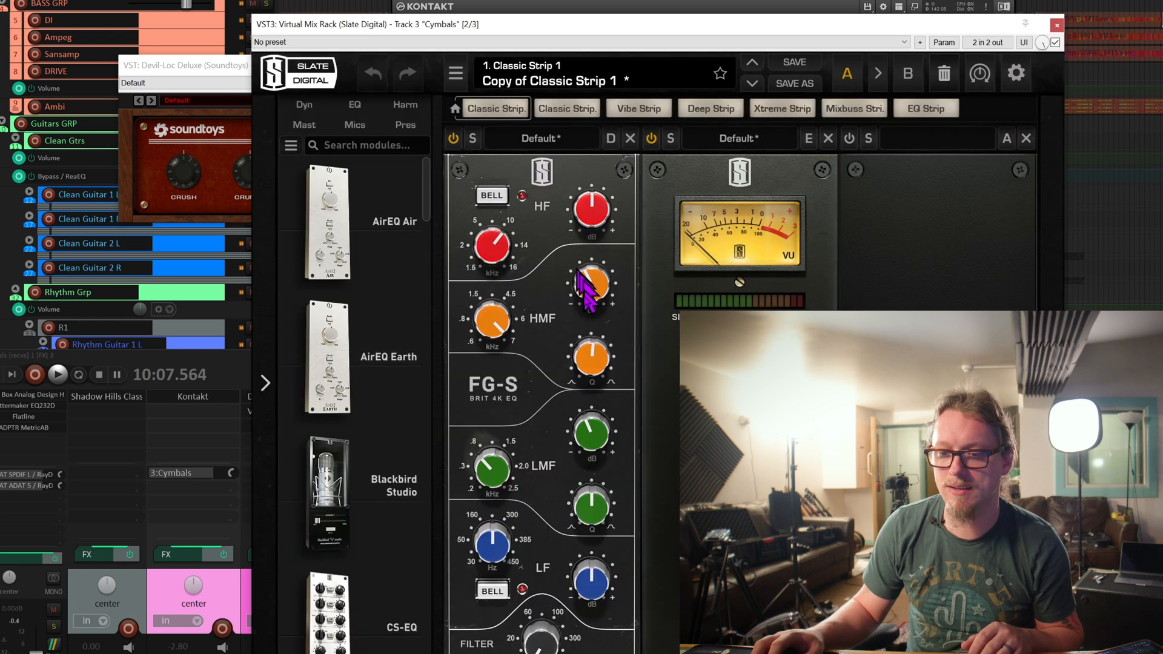
pyautogui.moveTo(501, 326)
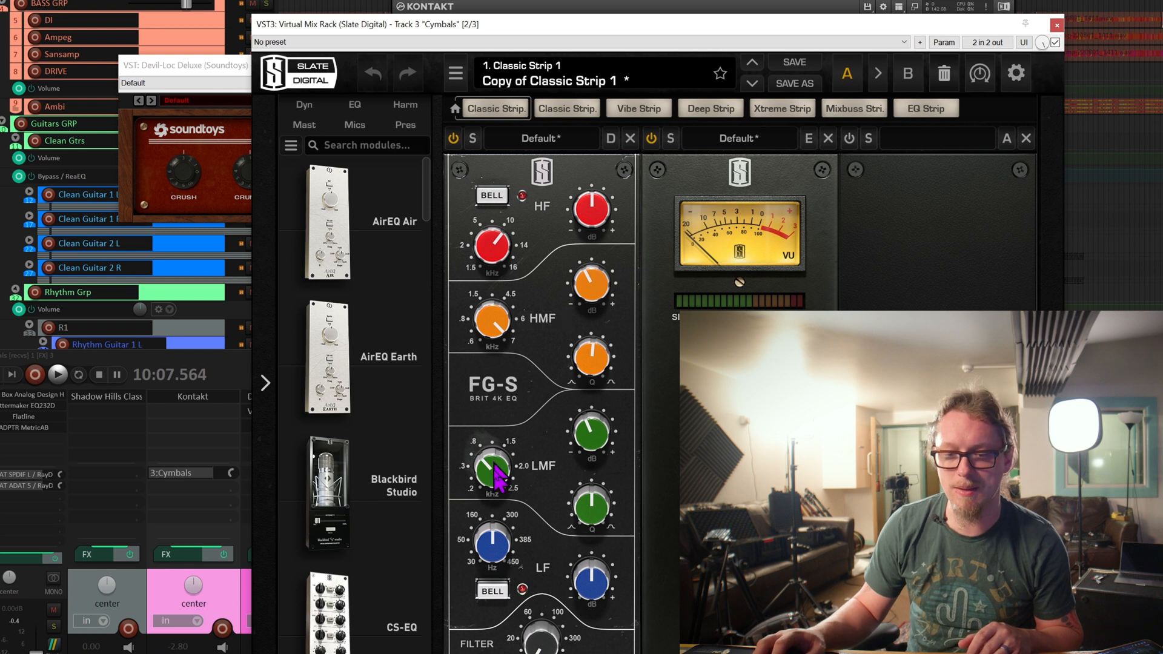
pyautogui.moveTo(492, 471)
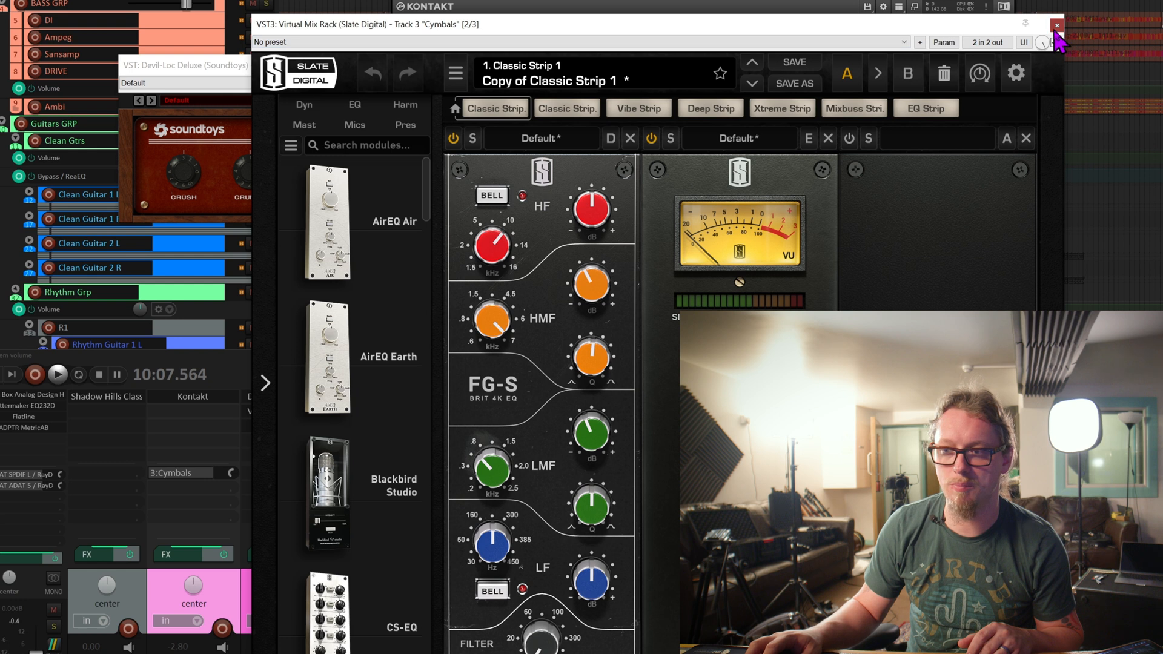
pyautogui.click(1056, 26)
# Open soothe2 on the Cymbals track, examine its reduction curve and settings, and close it.
pyautogui.click(297, 426)
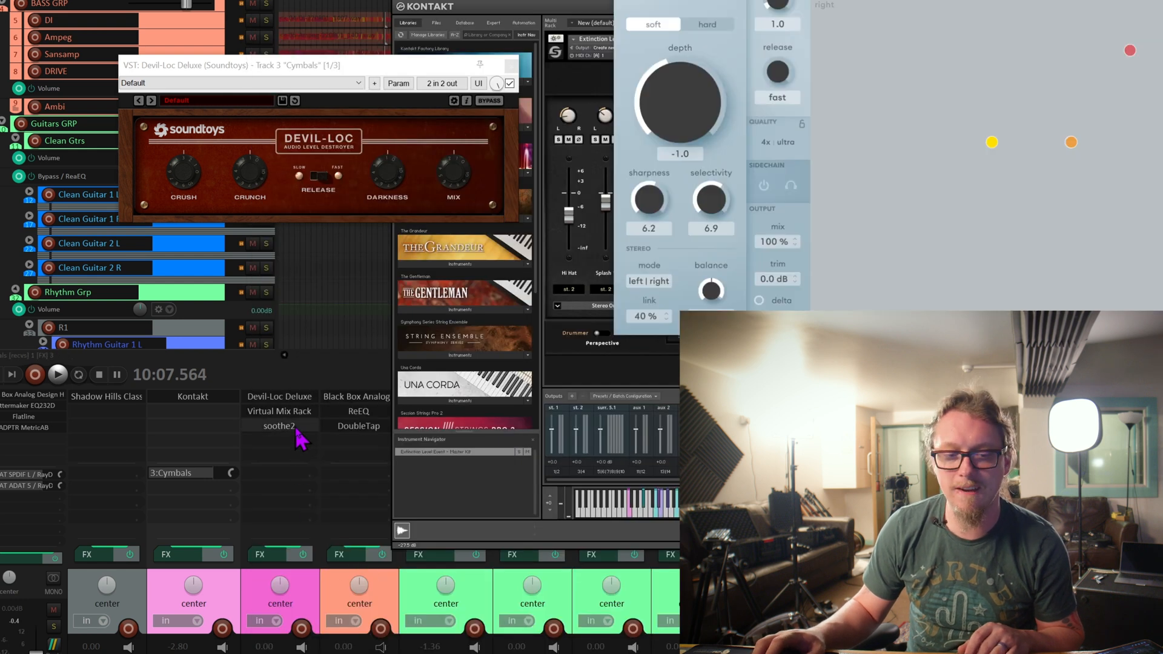
pyautogui.moveTo(863, 0); pyautogui.dragTo(654, 37)
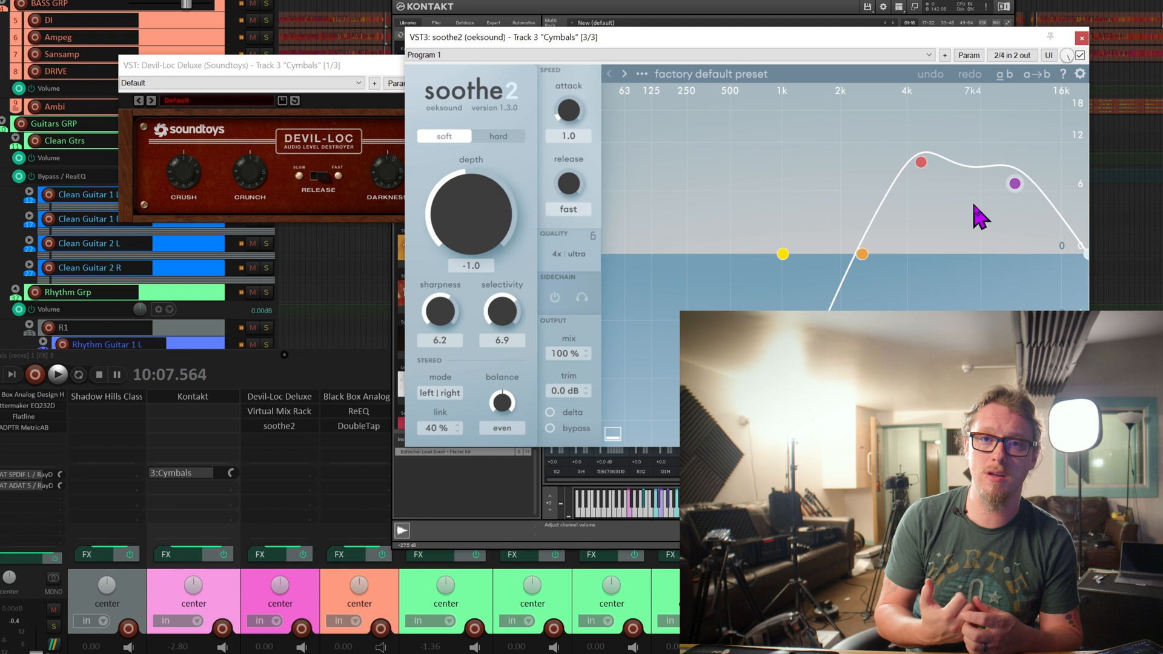
pyautogui.press('space')
pyautogui.press('space')
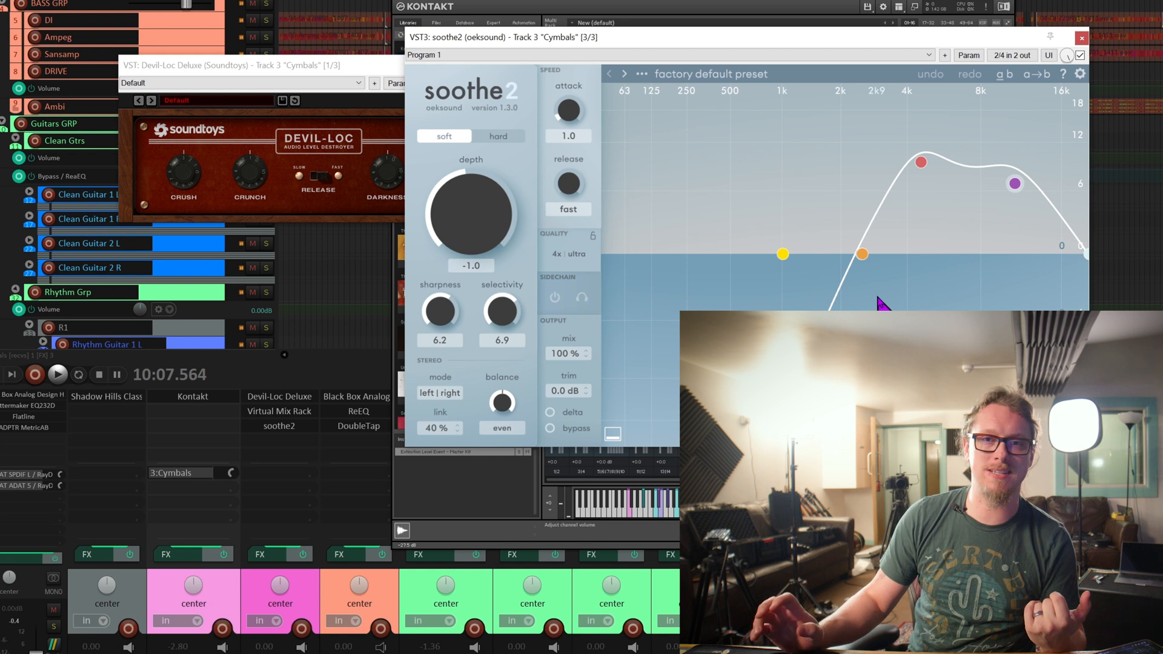
pyautogui.click(1081, 38)
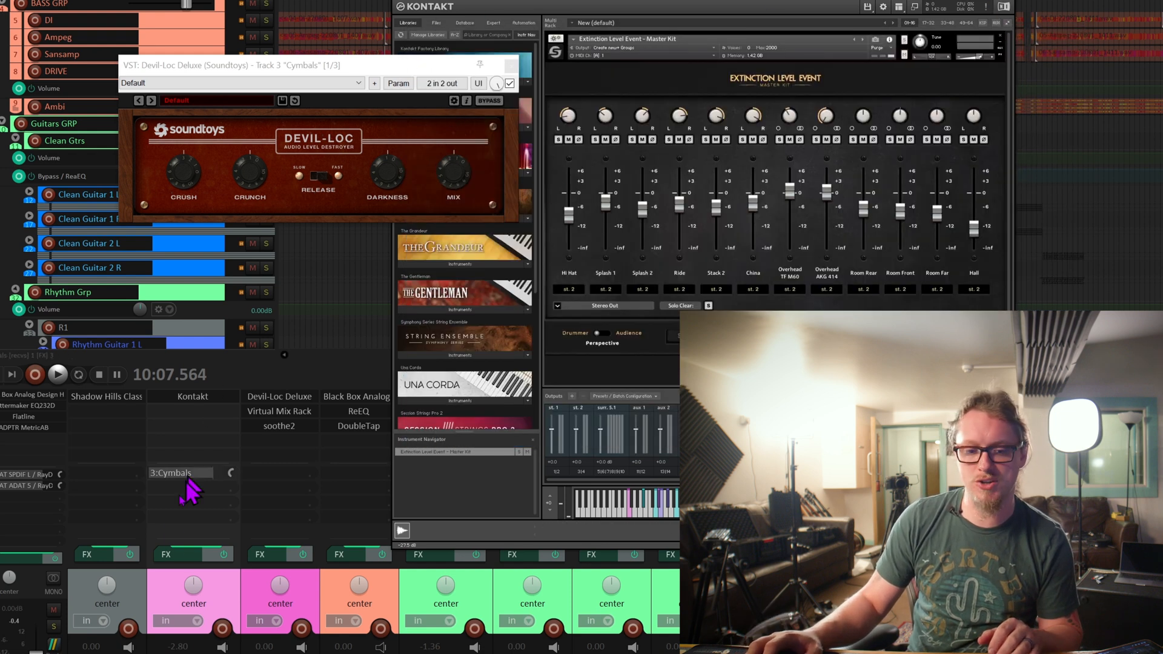
# Close the Kontakt and Devil-Loc Deluxe windows to expose the arrangement.
pyautogui.click(1006, 1)
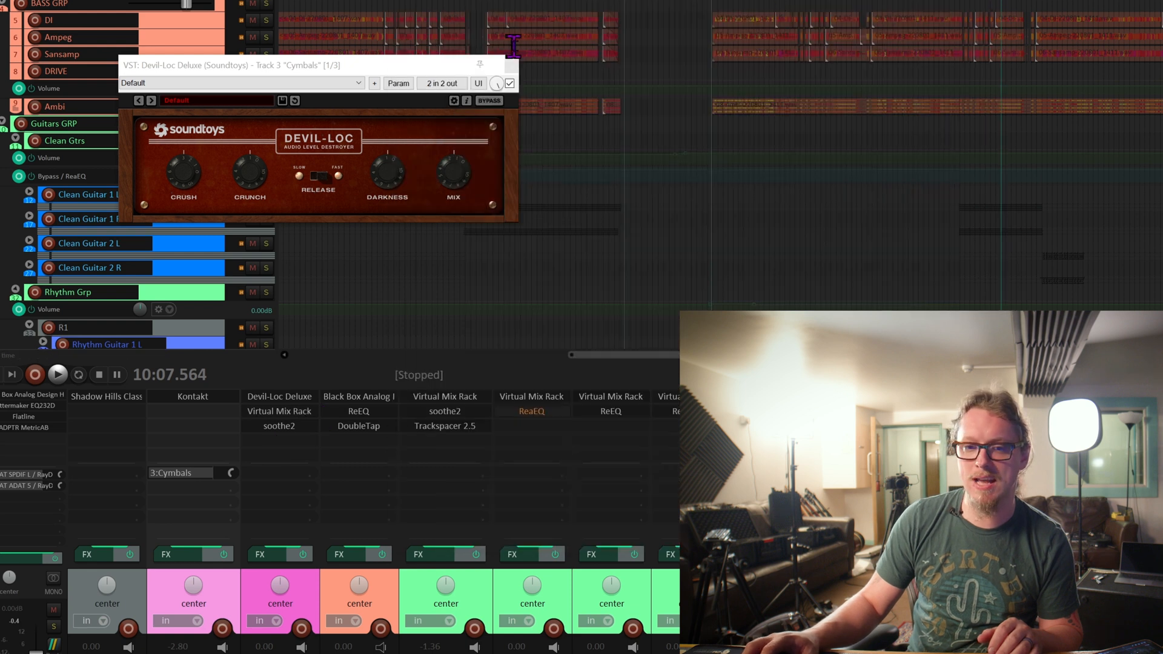
pyautogui.click(510, 65)
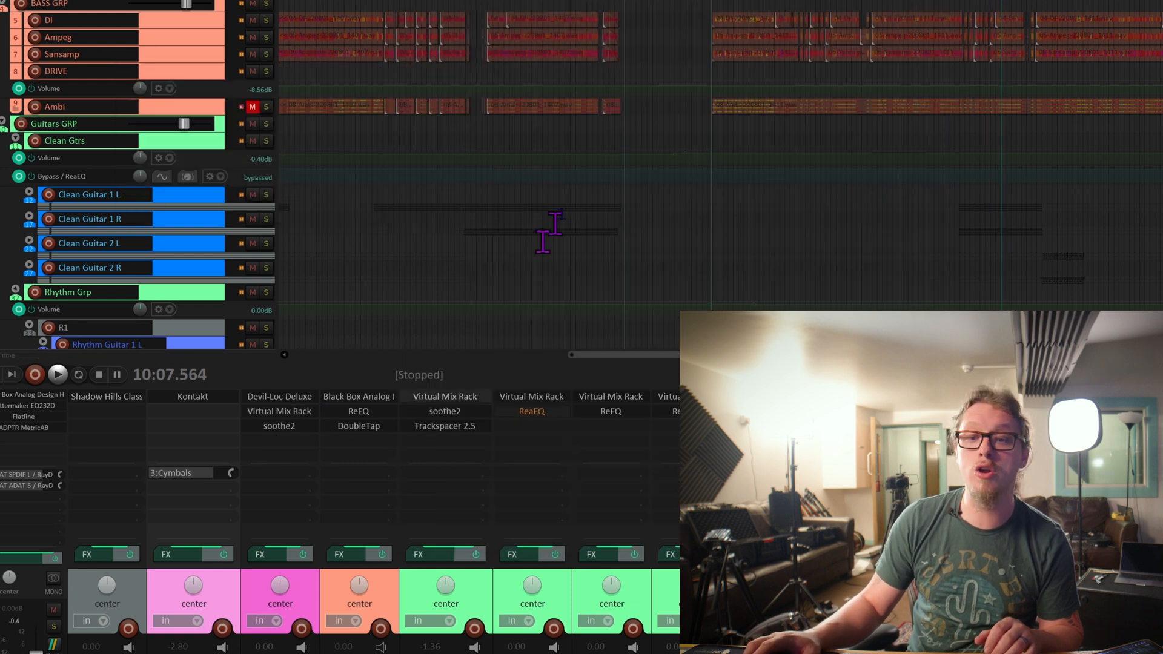
pyautogui.scroll(-3, 908, 31)
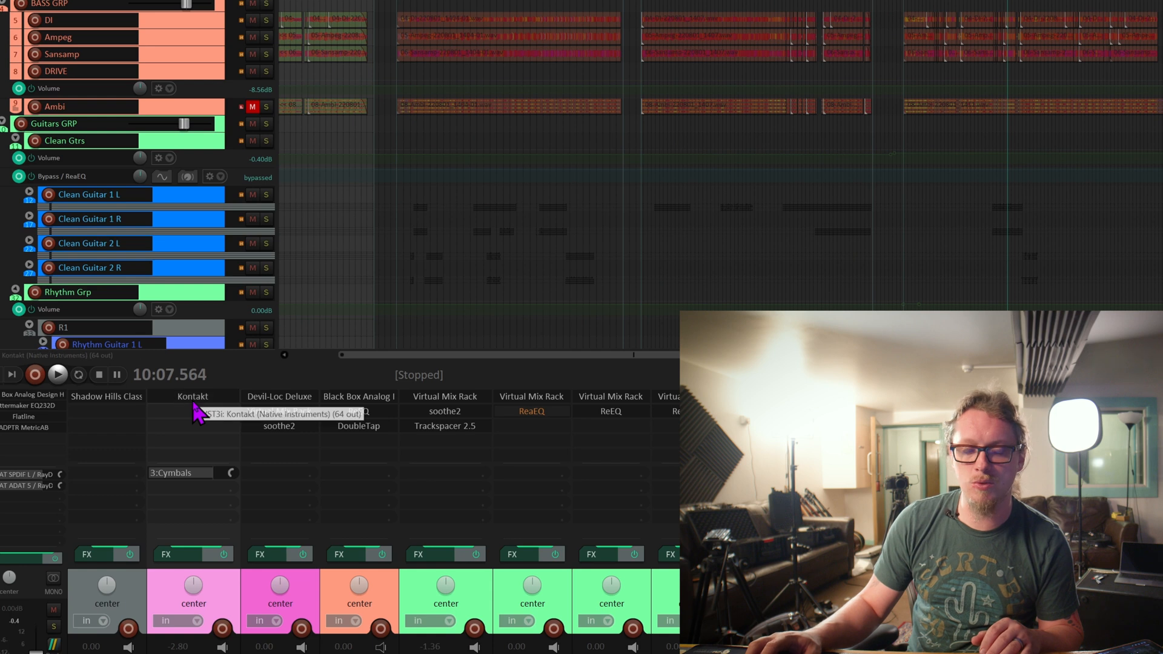
# Reopen Kontakt on the DRUMS track and show the kit's shells mix.
pyautogui.click(192, 398)
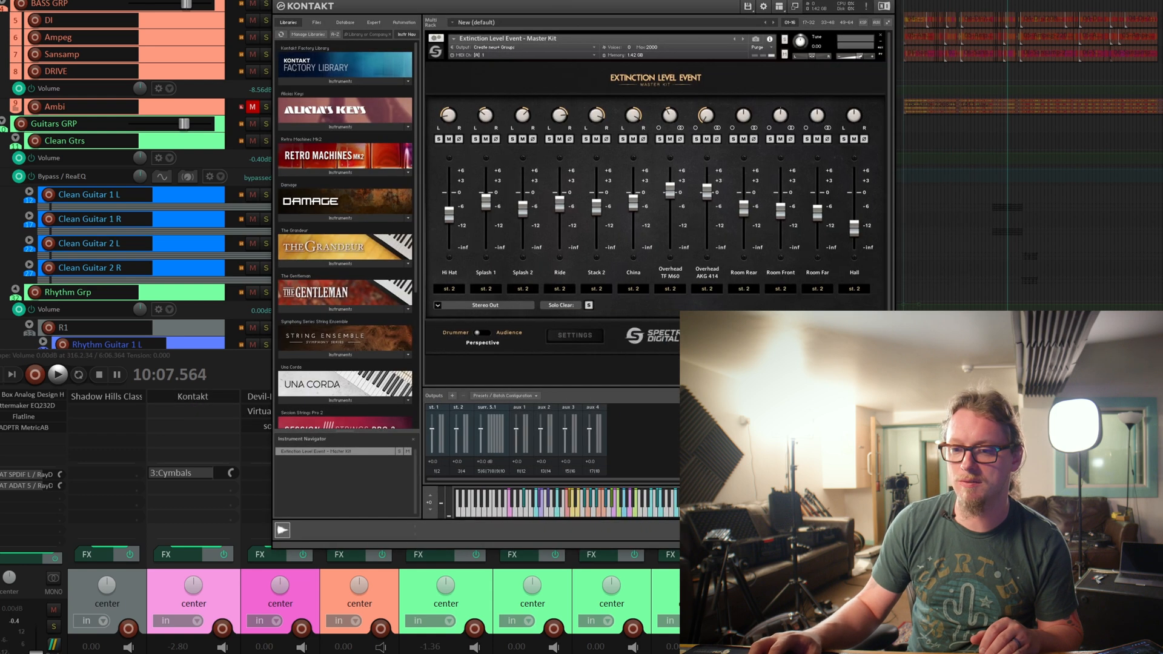
pyautogui.click(740, 334)
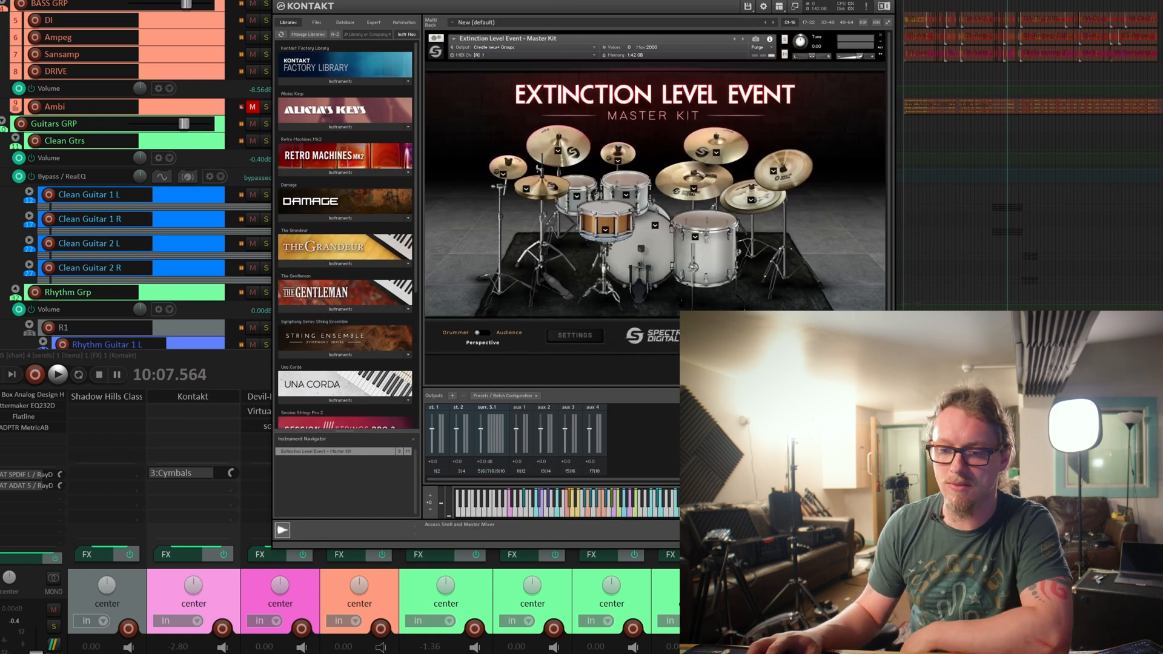
pyautogui.click(738, 335)
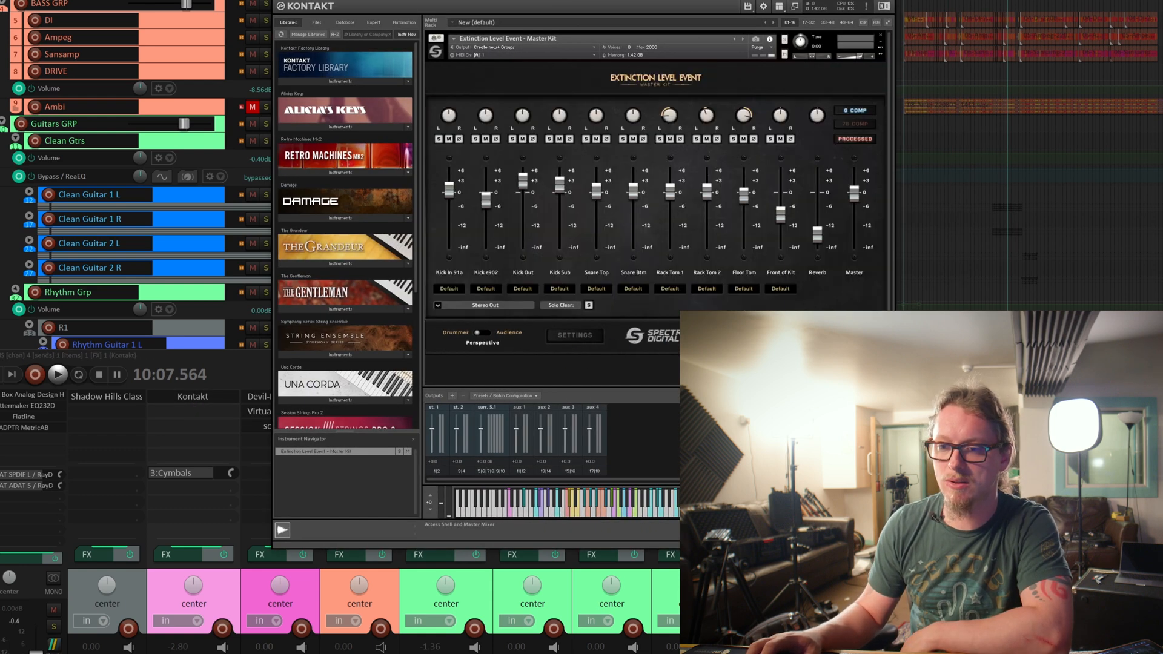
# Compare 76 COMP and G COMP on the shells mix during playback, leaving only G COMP switched on.
pyautogui.press('space')
pyautogui.click(856, 124)
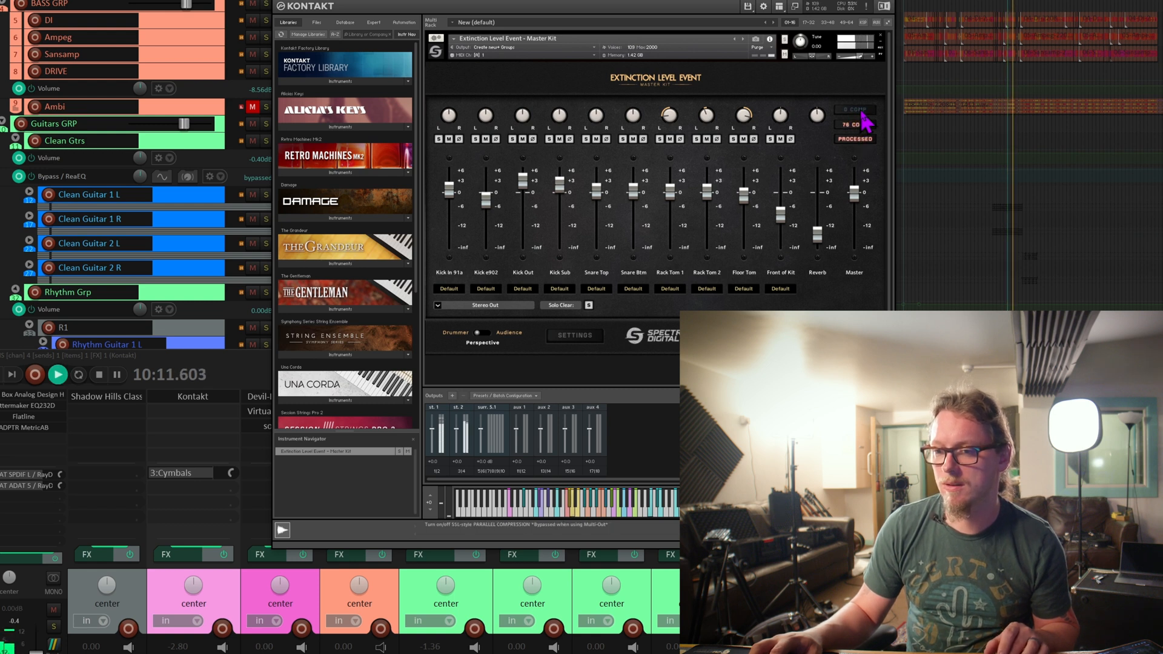
pyautogui.press('space')
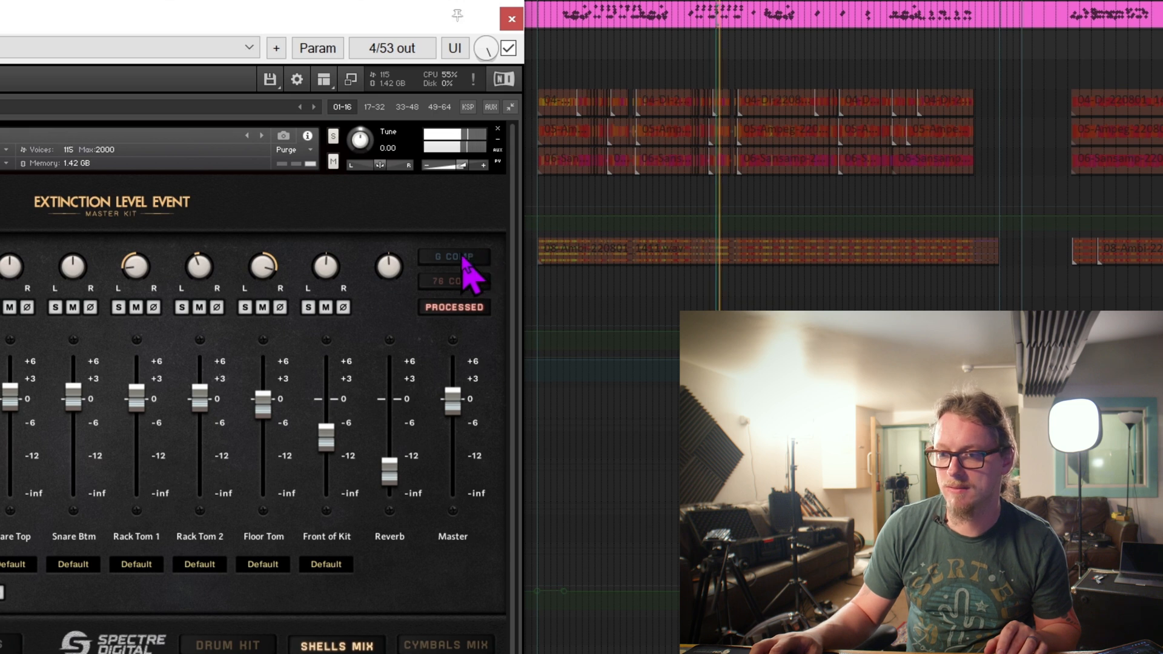
pyautogui.click(463, 257)
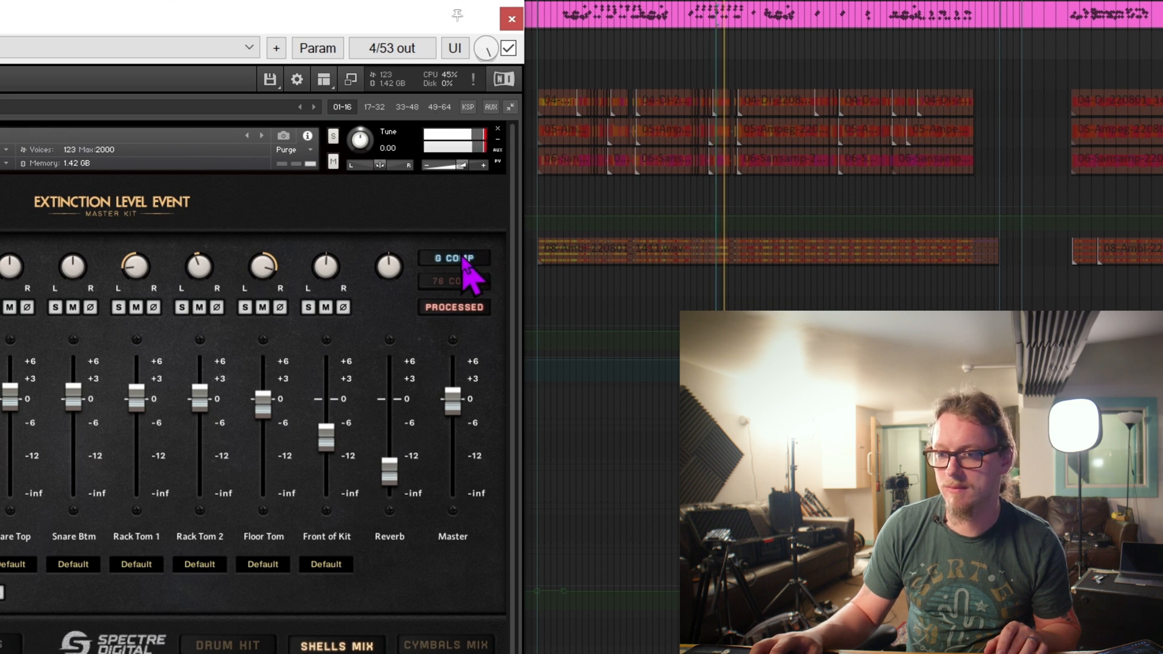
pyautogui.press('space')
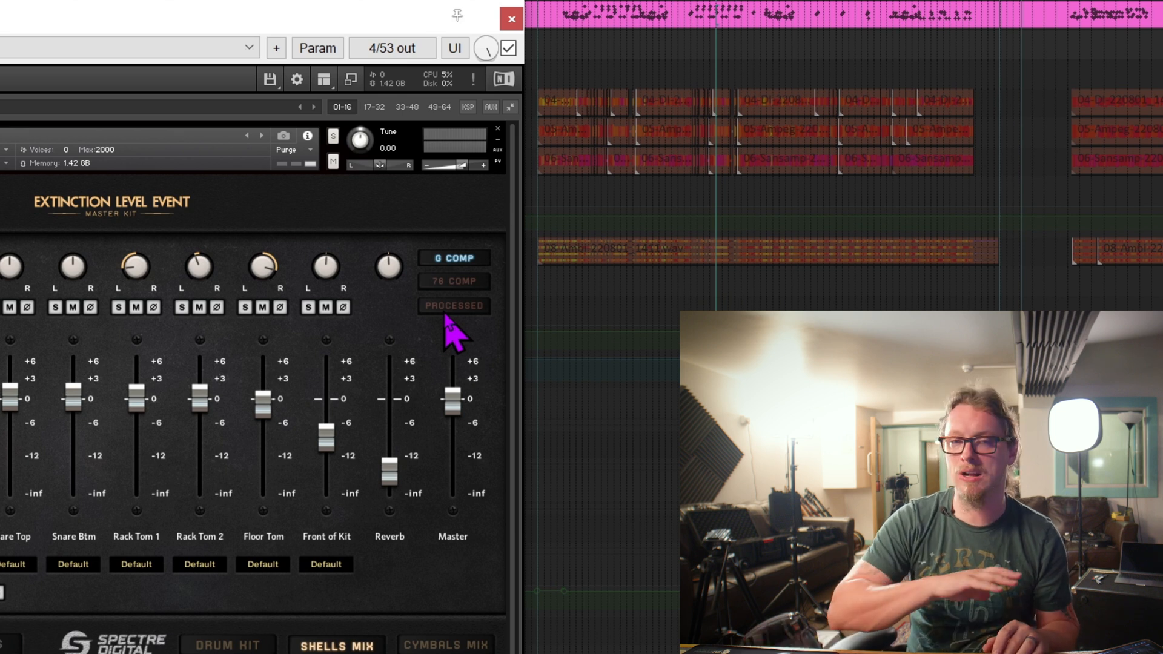
# Audition the kit with PROCESSED switched off, stop playback and switch PROCESSED back on.
pyautogui.press('space')
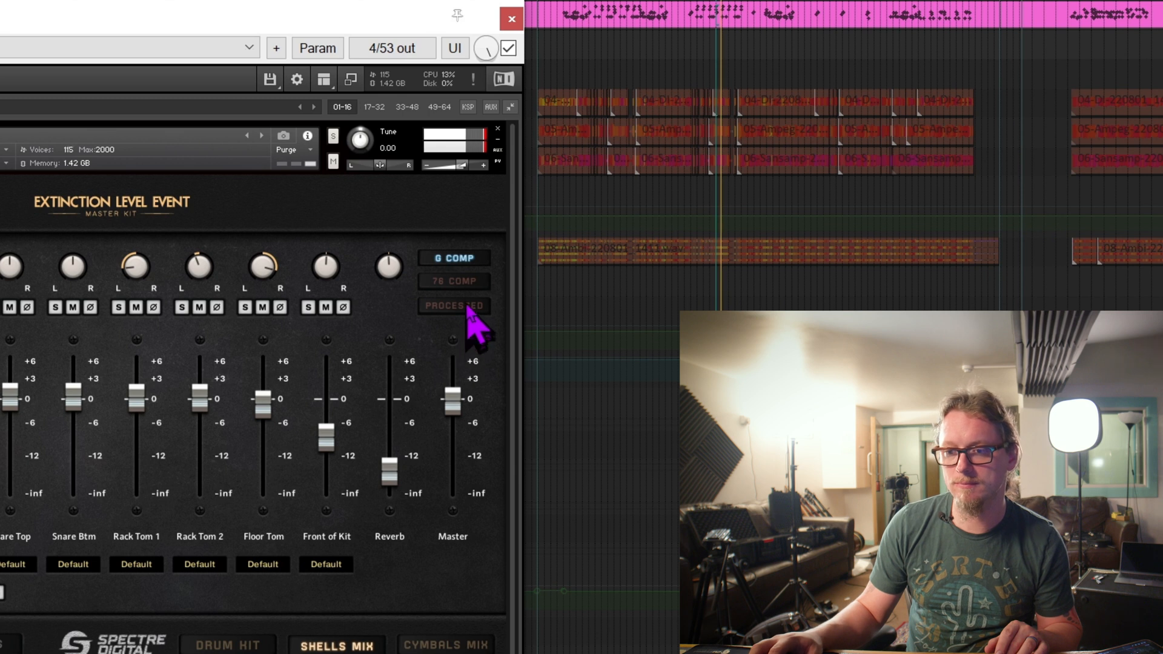
pyautogui.press('space')
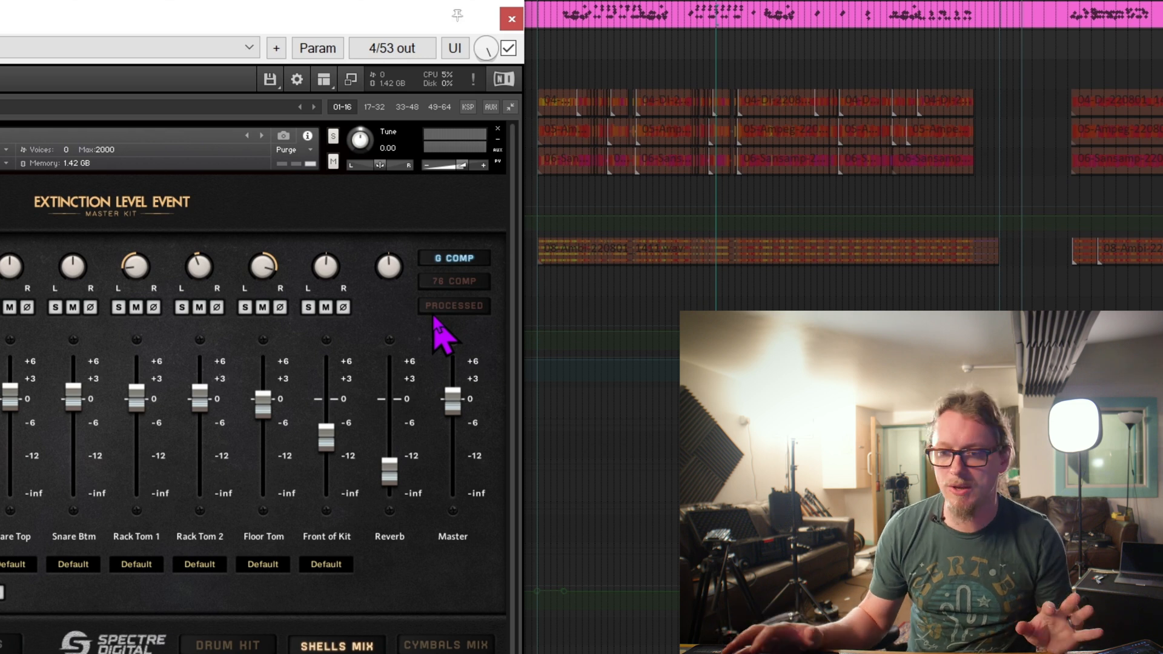
pyautogui.click(448, 307)
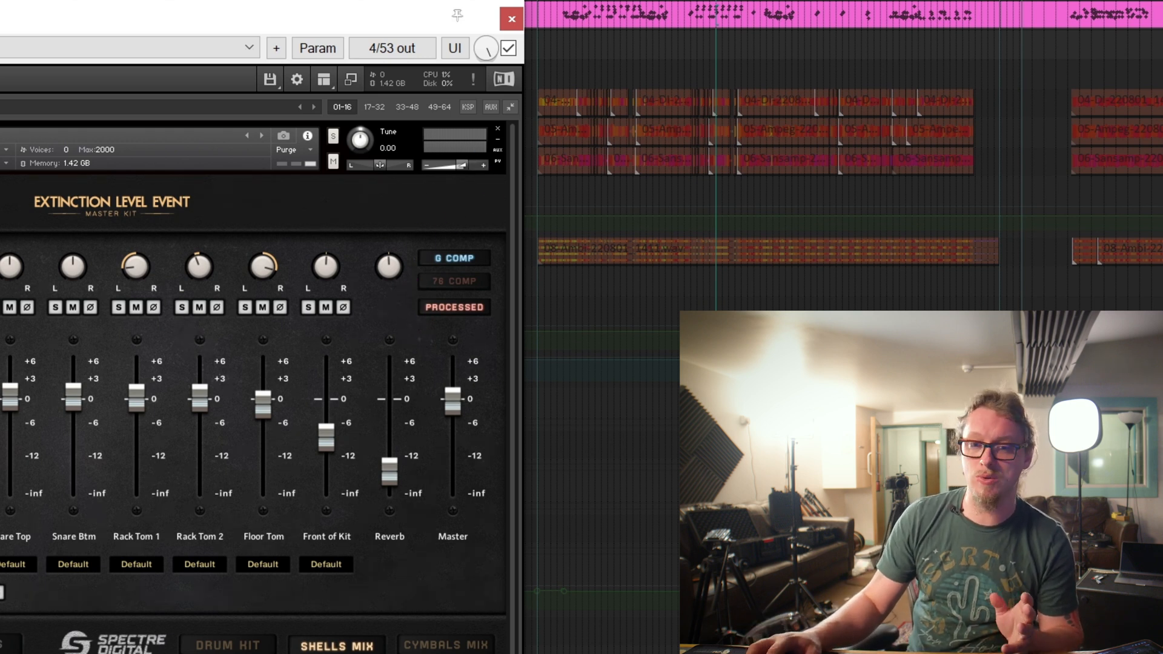
# Move the Kontakt window aside and audition the mix with the INSTRUMENT BUS's Shadow Hills Class A Mastering Comp open, stopping playback at the end.
pyautogui.moveTo(36, 17); pyautogui.dragTo(4, 30)
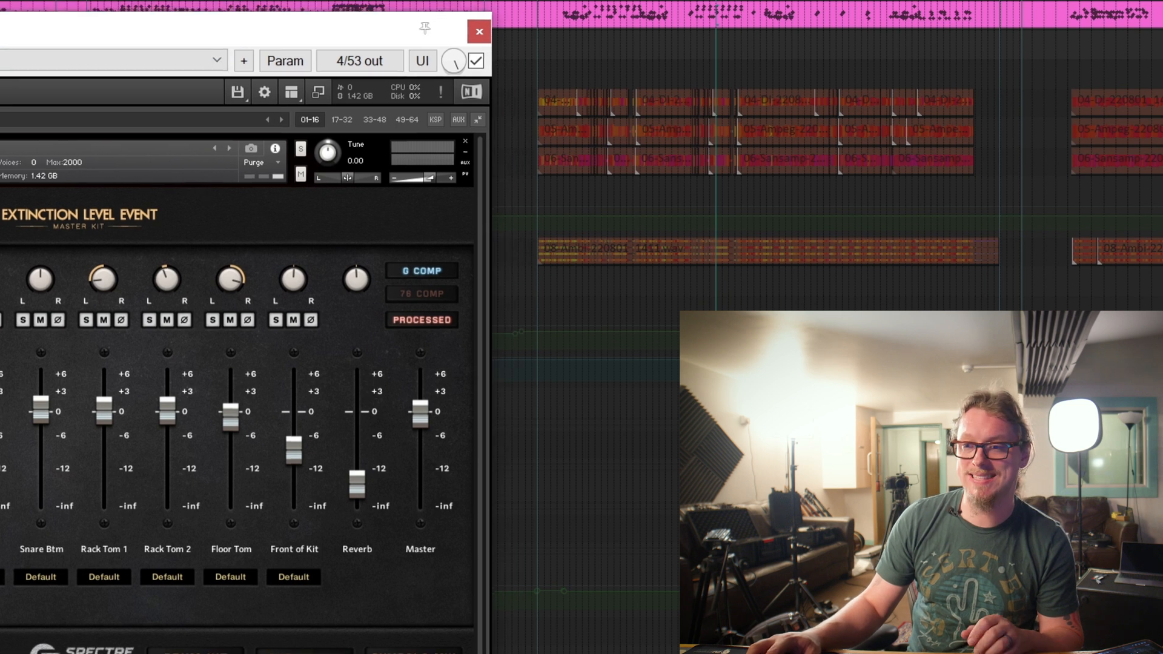
pyautogui.press('space')
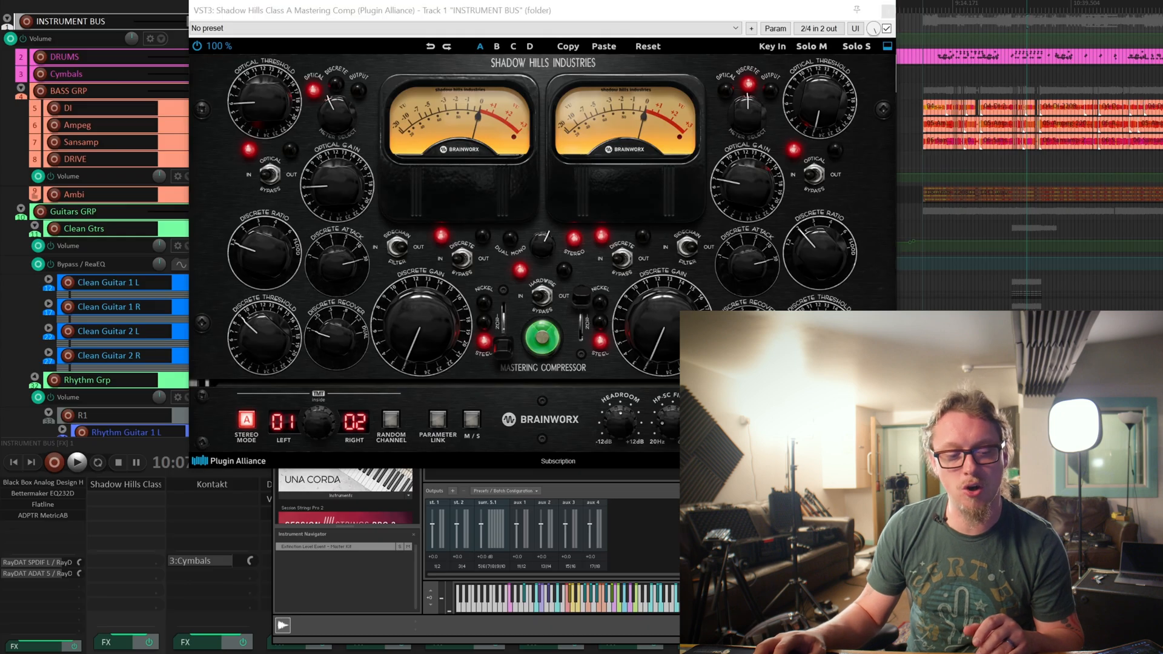
pyautogui.press('space')
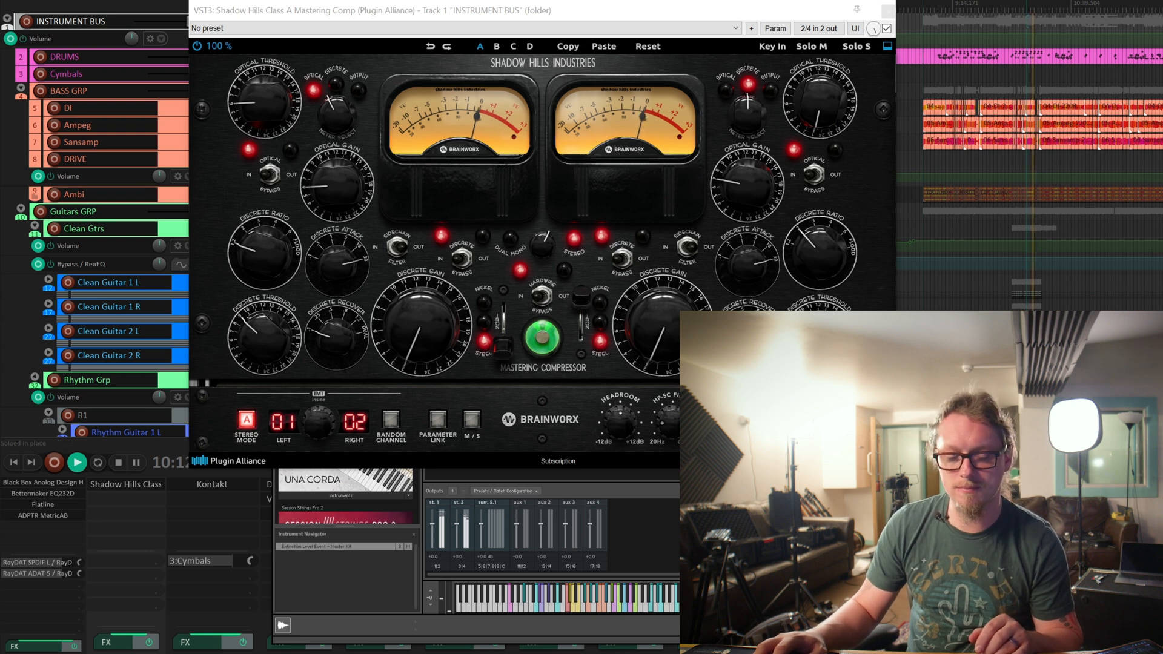
pyautogui.press('space')
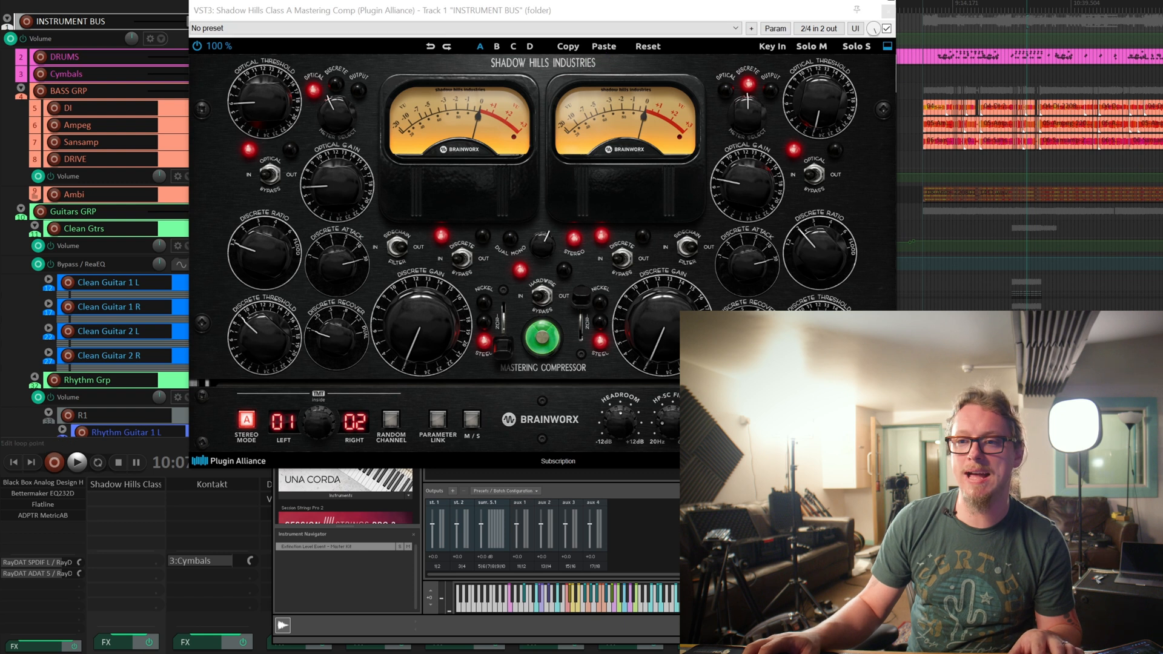
# Close the Shadow Hills and Kontakt windows and review the master track's Black Box HG-2MS and Bettermaker EQ232D, closing each after viewing.
pyautogui.click(887, 11)
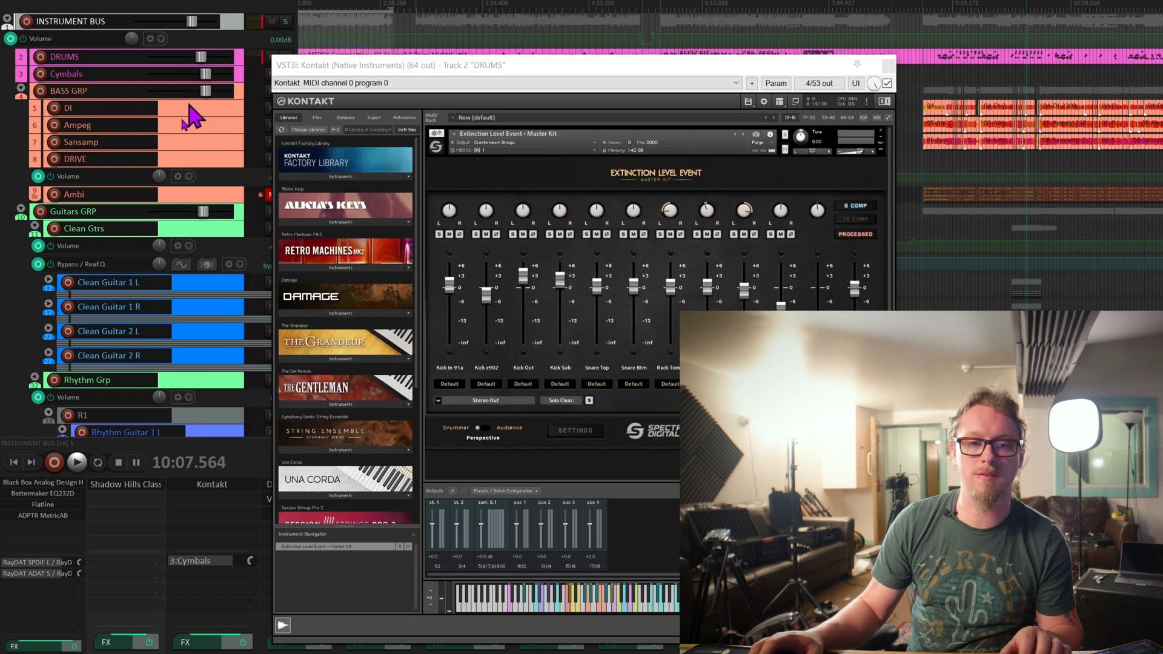
pyautogui.click(888, 65)
pyautogui.click(54, 483)
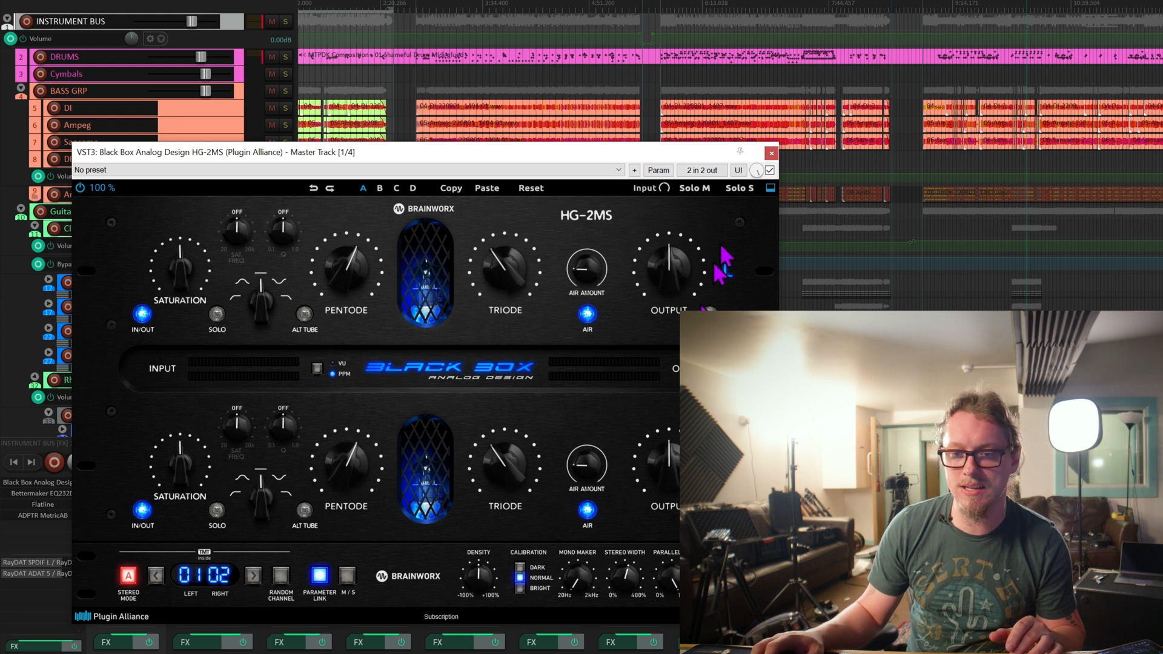
pyautogui.click(771, 152)
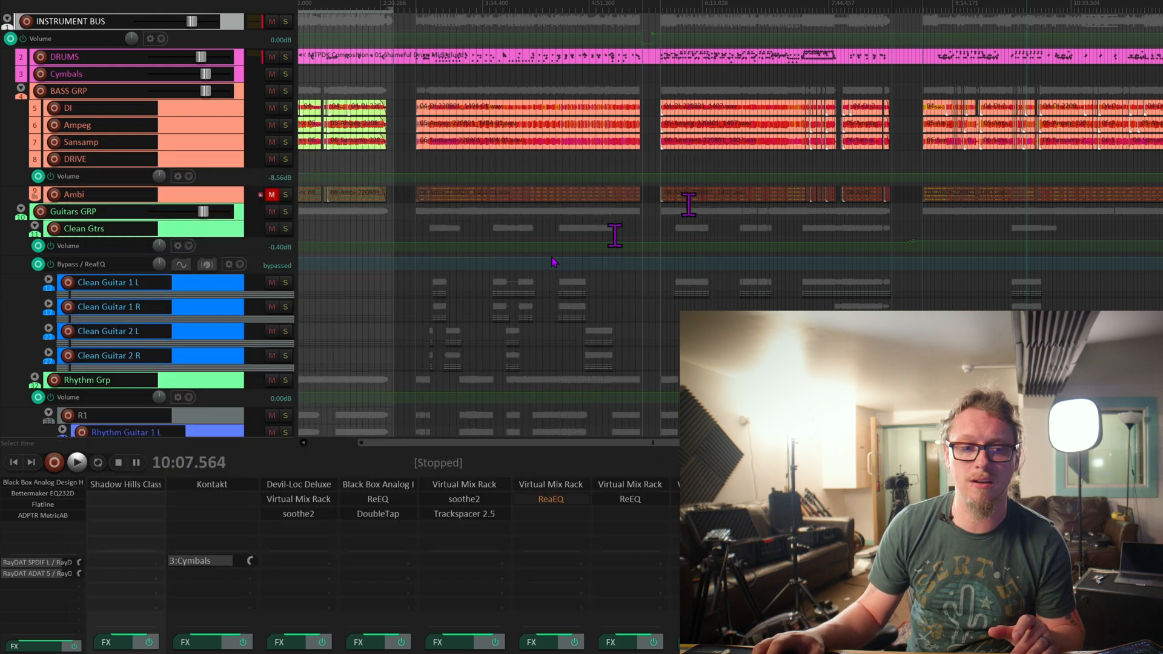
pyautogui.click(43, 493)
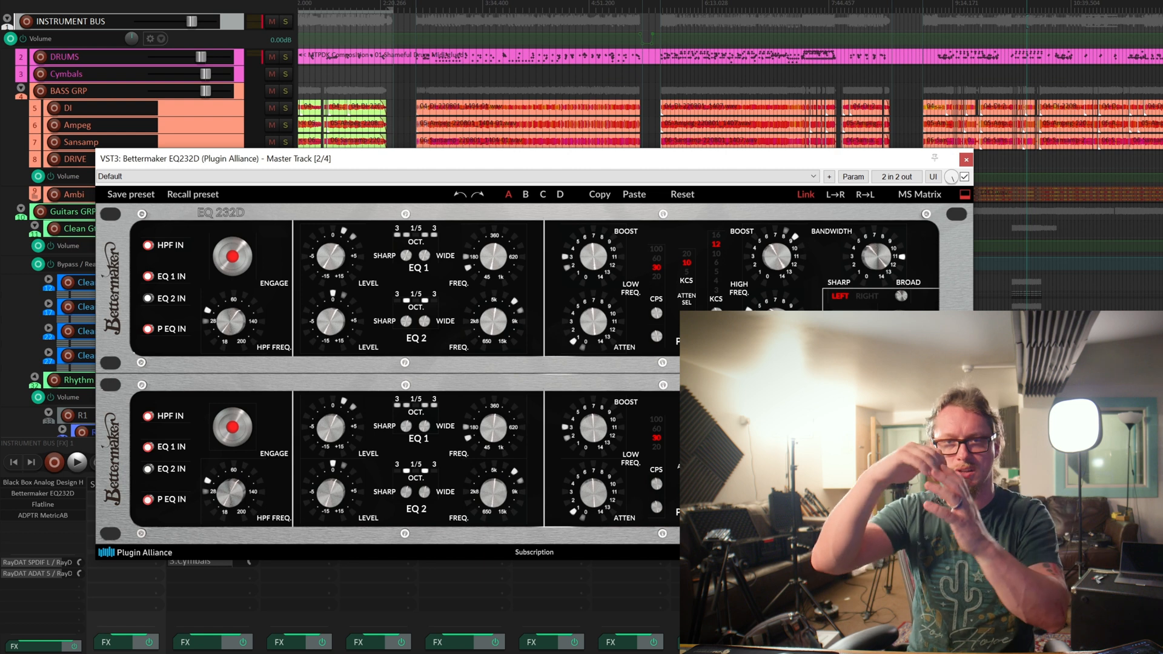
pyautogui.click(966, 159)
# Review the Flatline and ADPTR MetricAB plugins on the master track, closing each after viewing.
pyautogui.click(44, 504)
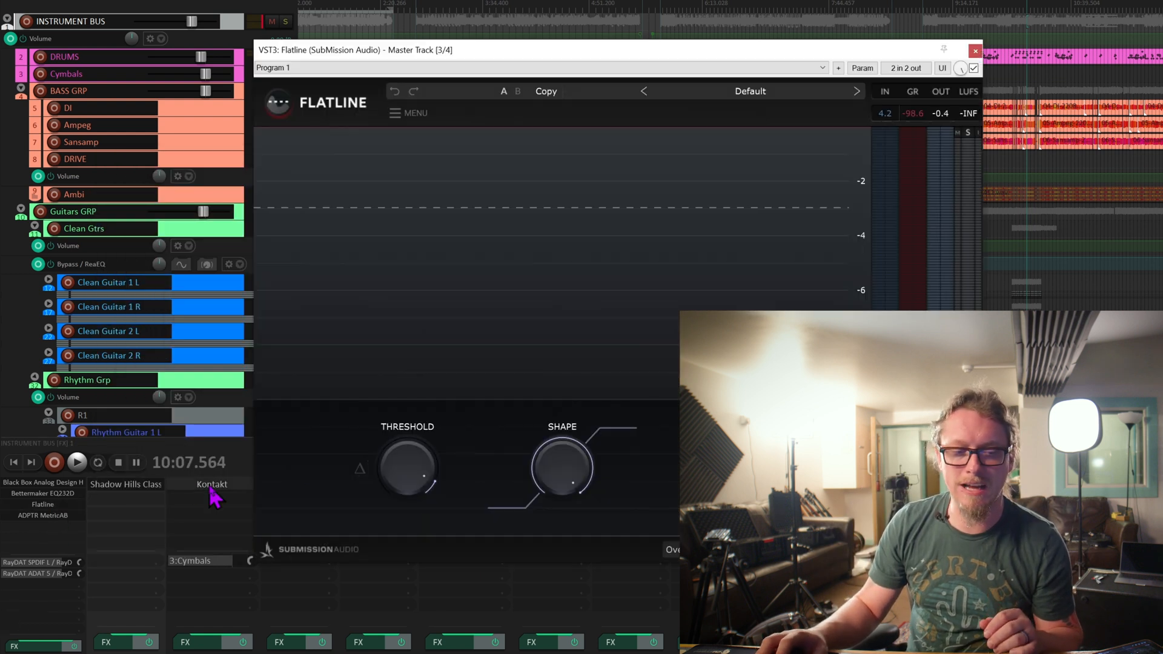
pyautogui.moveTo(395, 475)
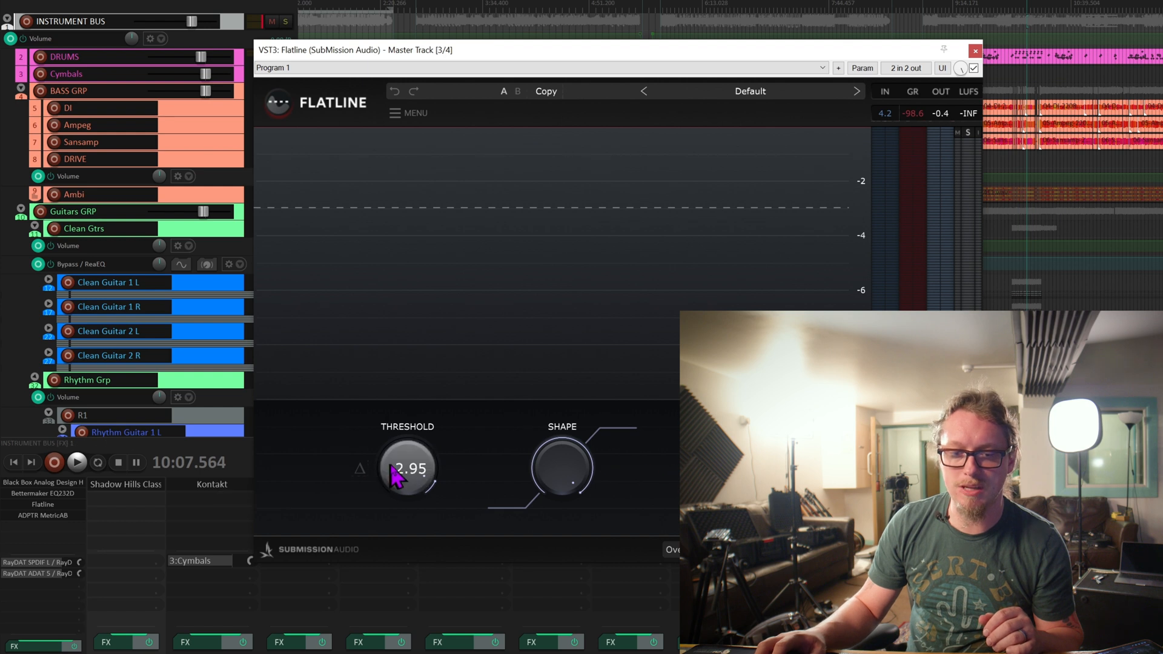
pyautogui.click(975, 51)
pyautogui.click(25, 515)
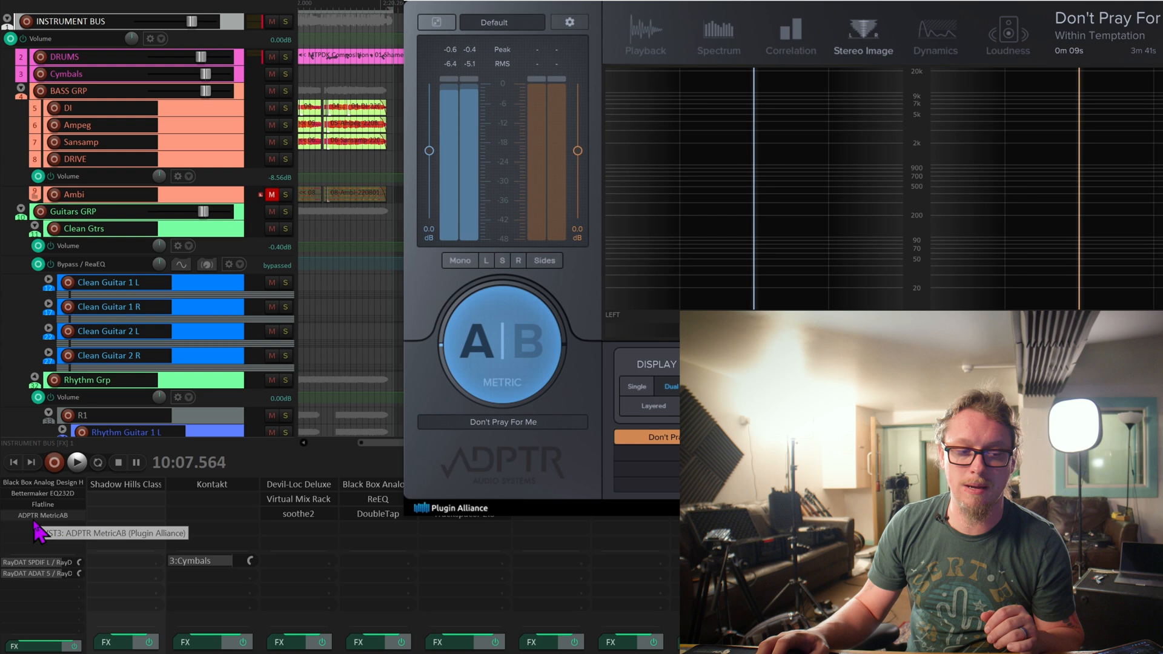
pyautogui.press('Escape')
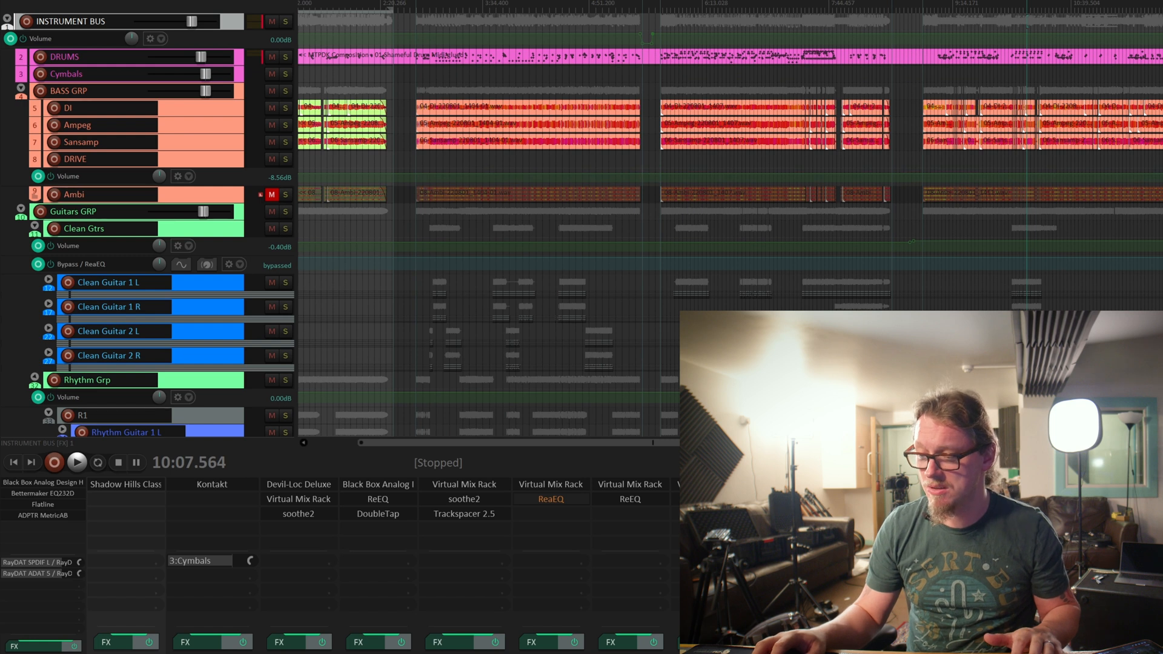
# Select the BRASS GRP track and play the full mix while looking over the arrangement from the drums to the guitars, ending with playback stopped.
pyautogui.click(71, 320)
pyautogui.press('space')
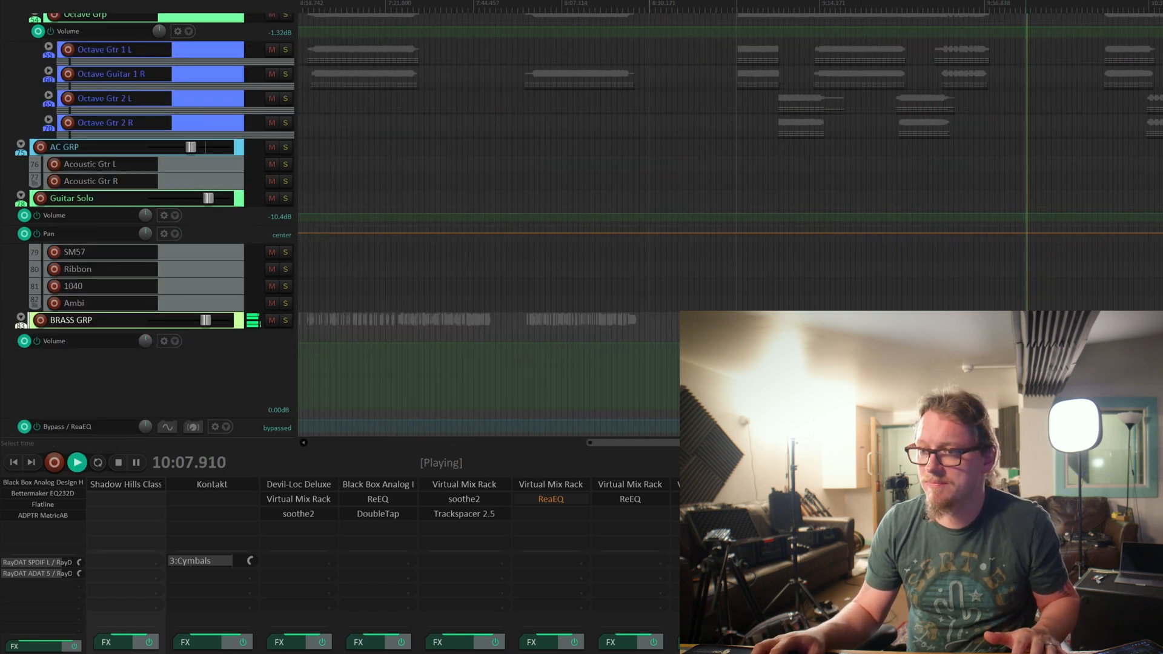
pyautogui.scroll(10, 1017, 182)
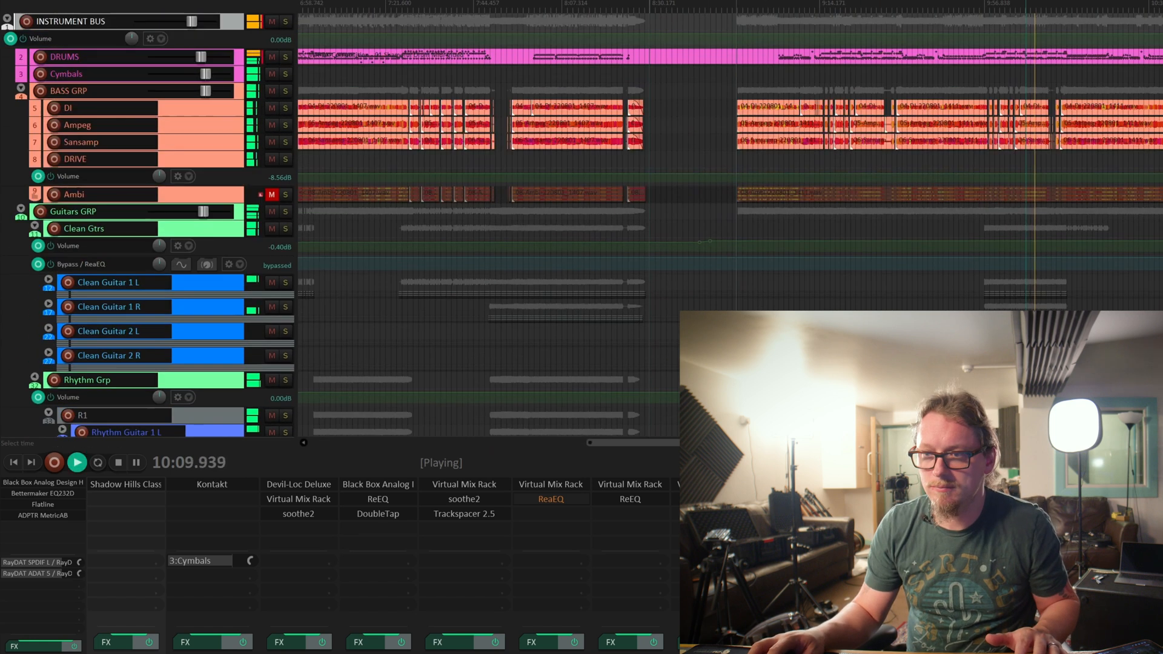
pyautogui.scroll(-3, 1017, 182)
pyautogui.scroll(2, 1146, 41)
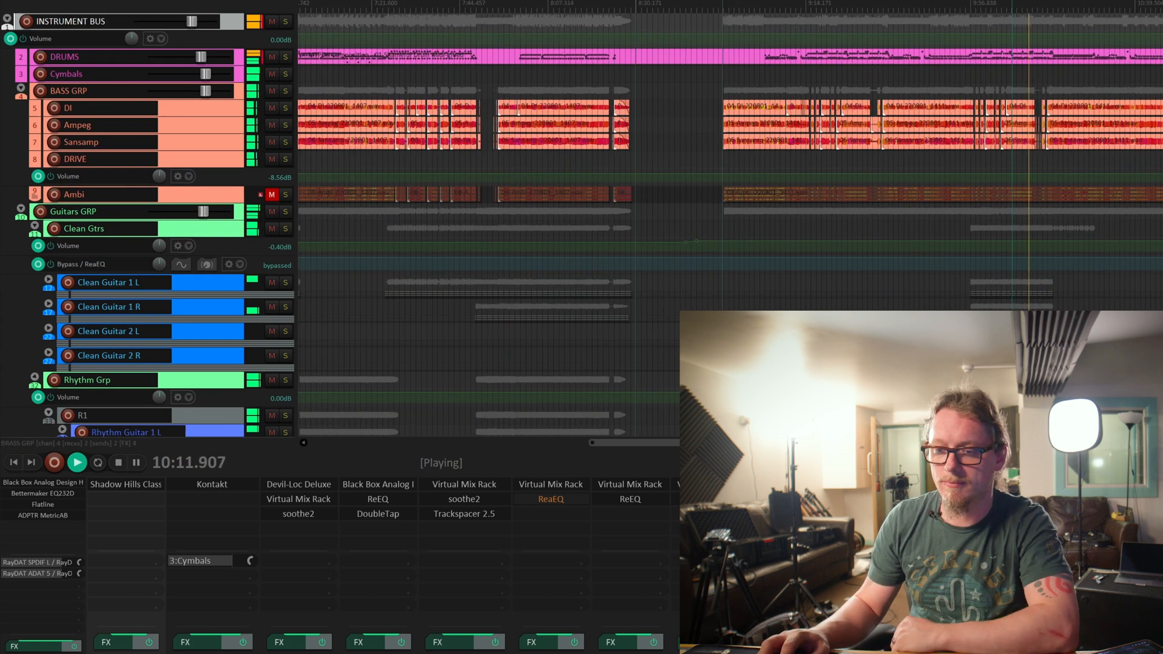
pyautogui.hscroll(6, 730, 224)
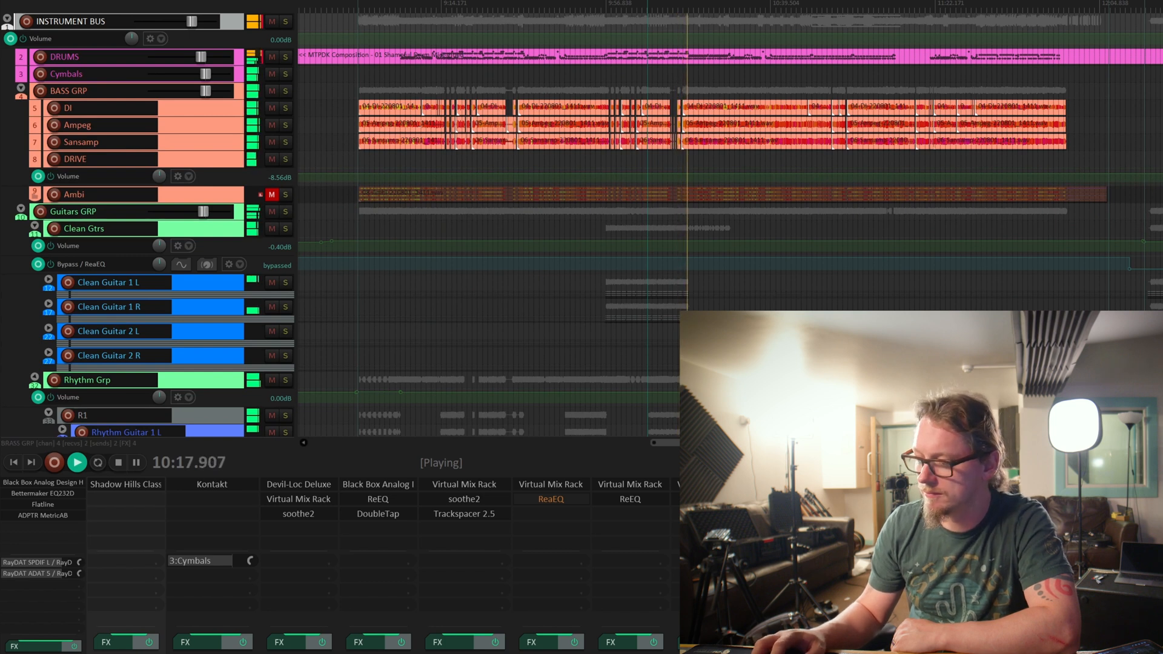
pyautogui.hscroll(1, 383, 565)
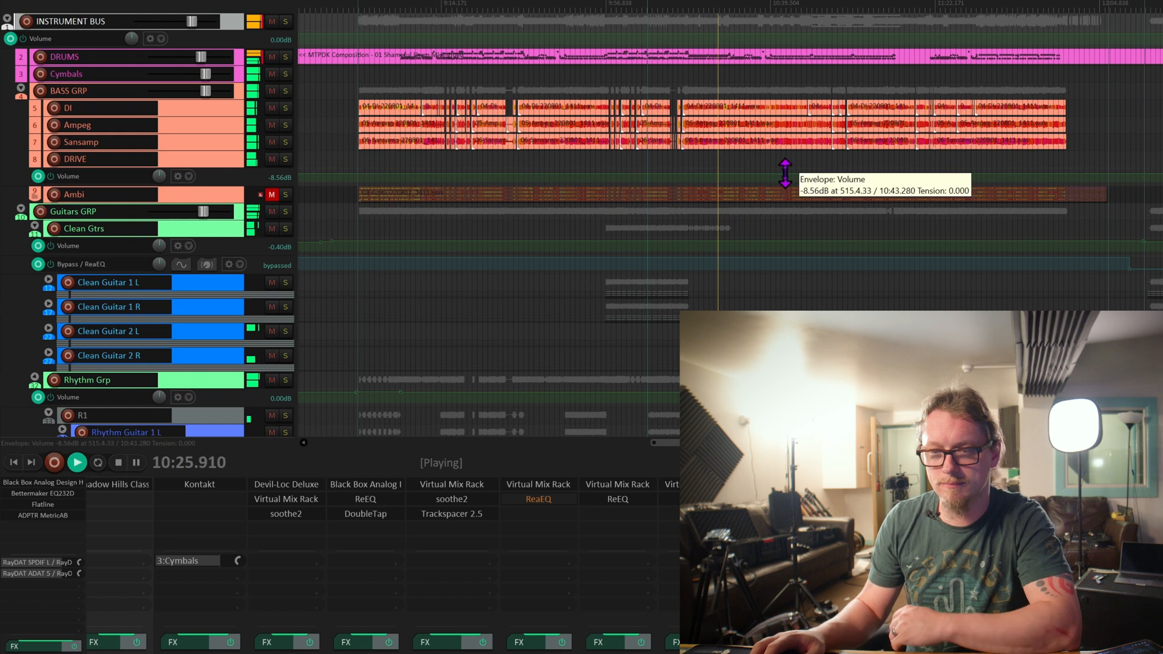
pyautogui.scroll(2, 784, 177)
pyautogui.scroll(2, 825, 176)
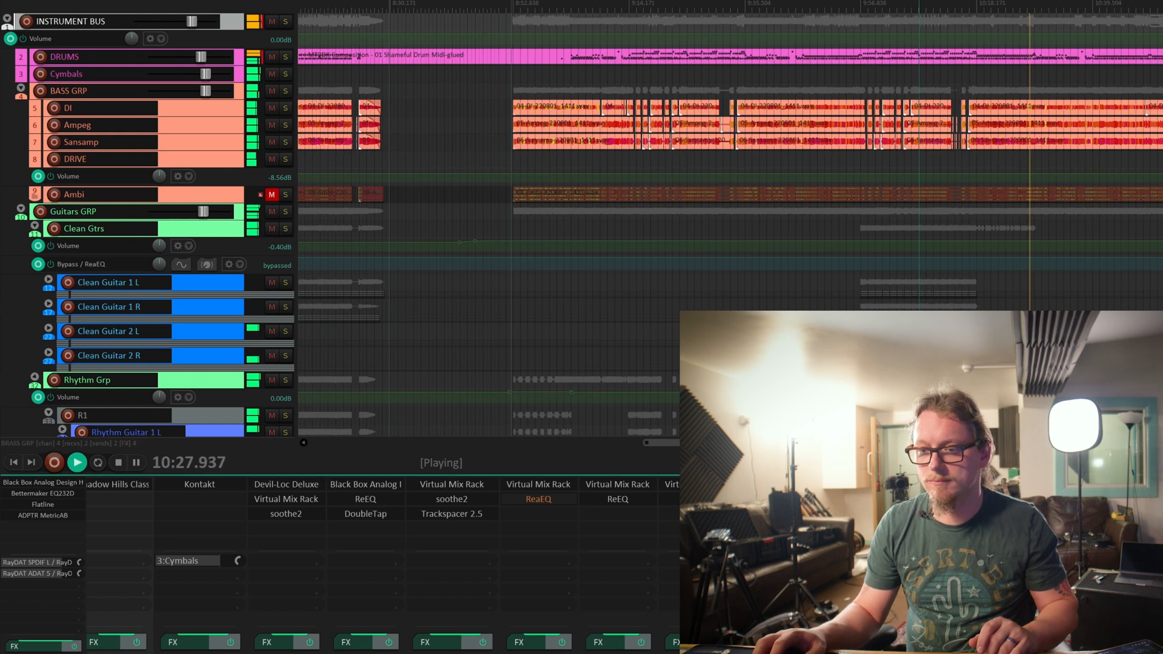
pyautogui.moveTo(721, 443); pyautogui.dragTo(770, 442)
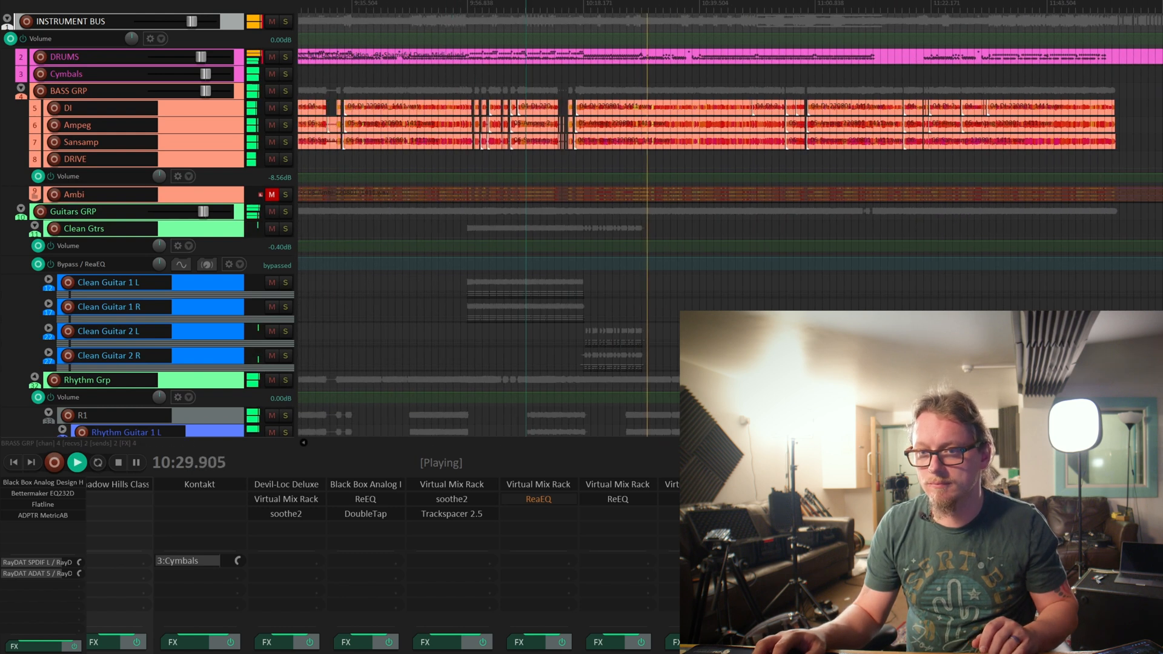
pyautogui.press('space')
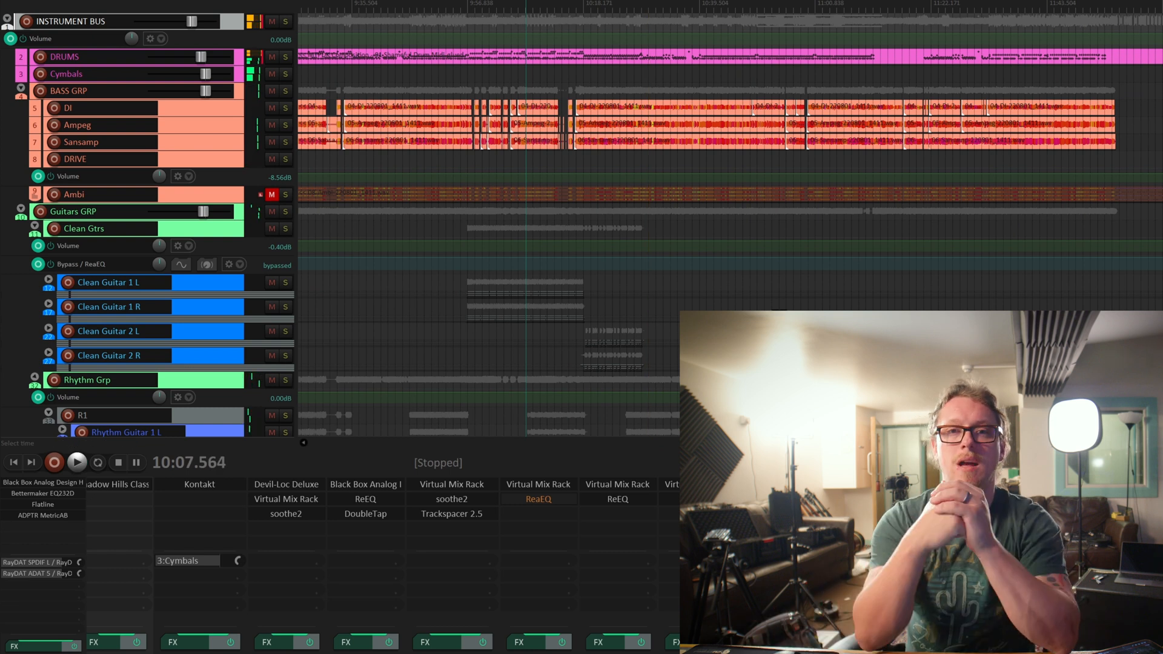